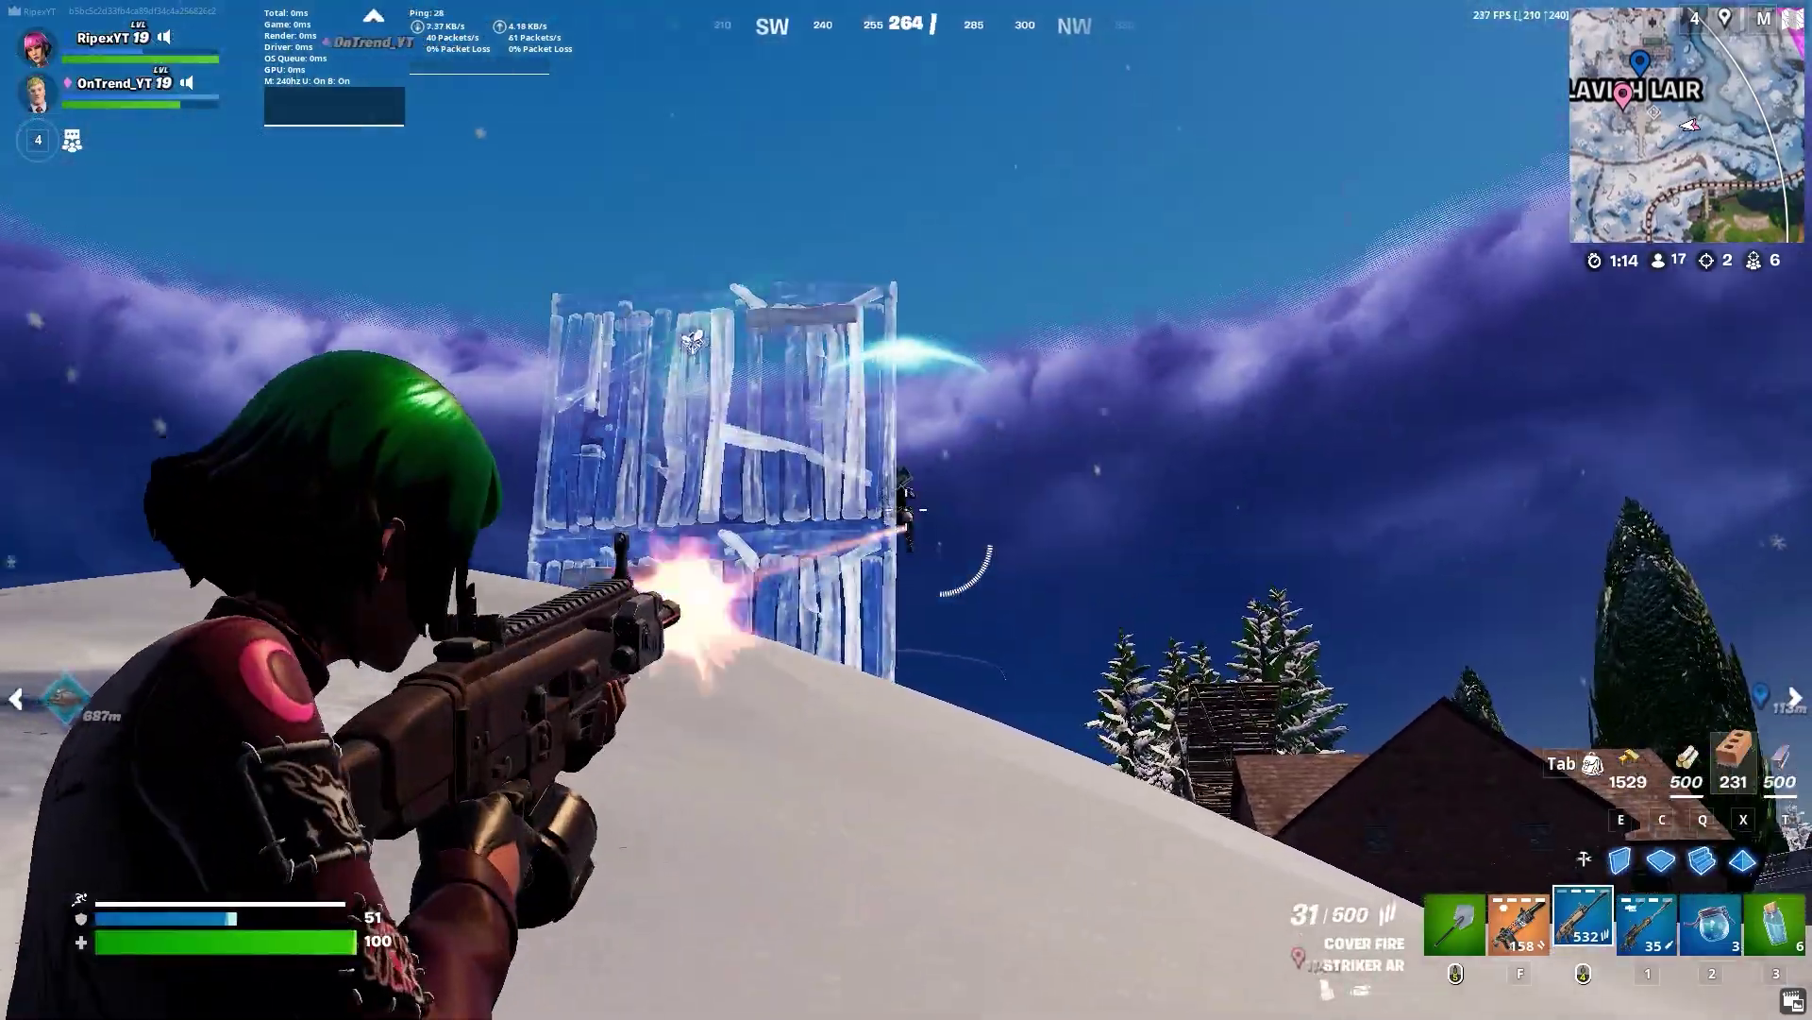
Step: Play through the intro Fortnite clip, shooting down a wall and eliminating an enemy
{"action": "left_click_drag", "start_coordinate": [906, 509], "coordinate": [906, 510]}
{"action": "key", "text": "w"}
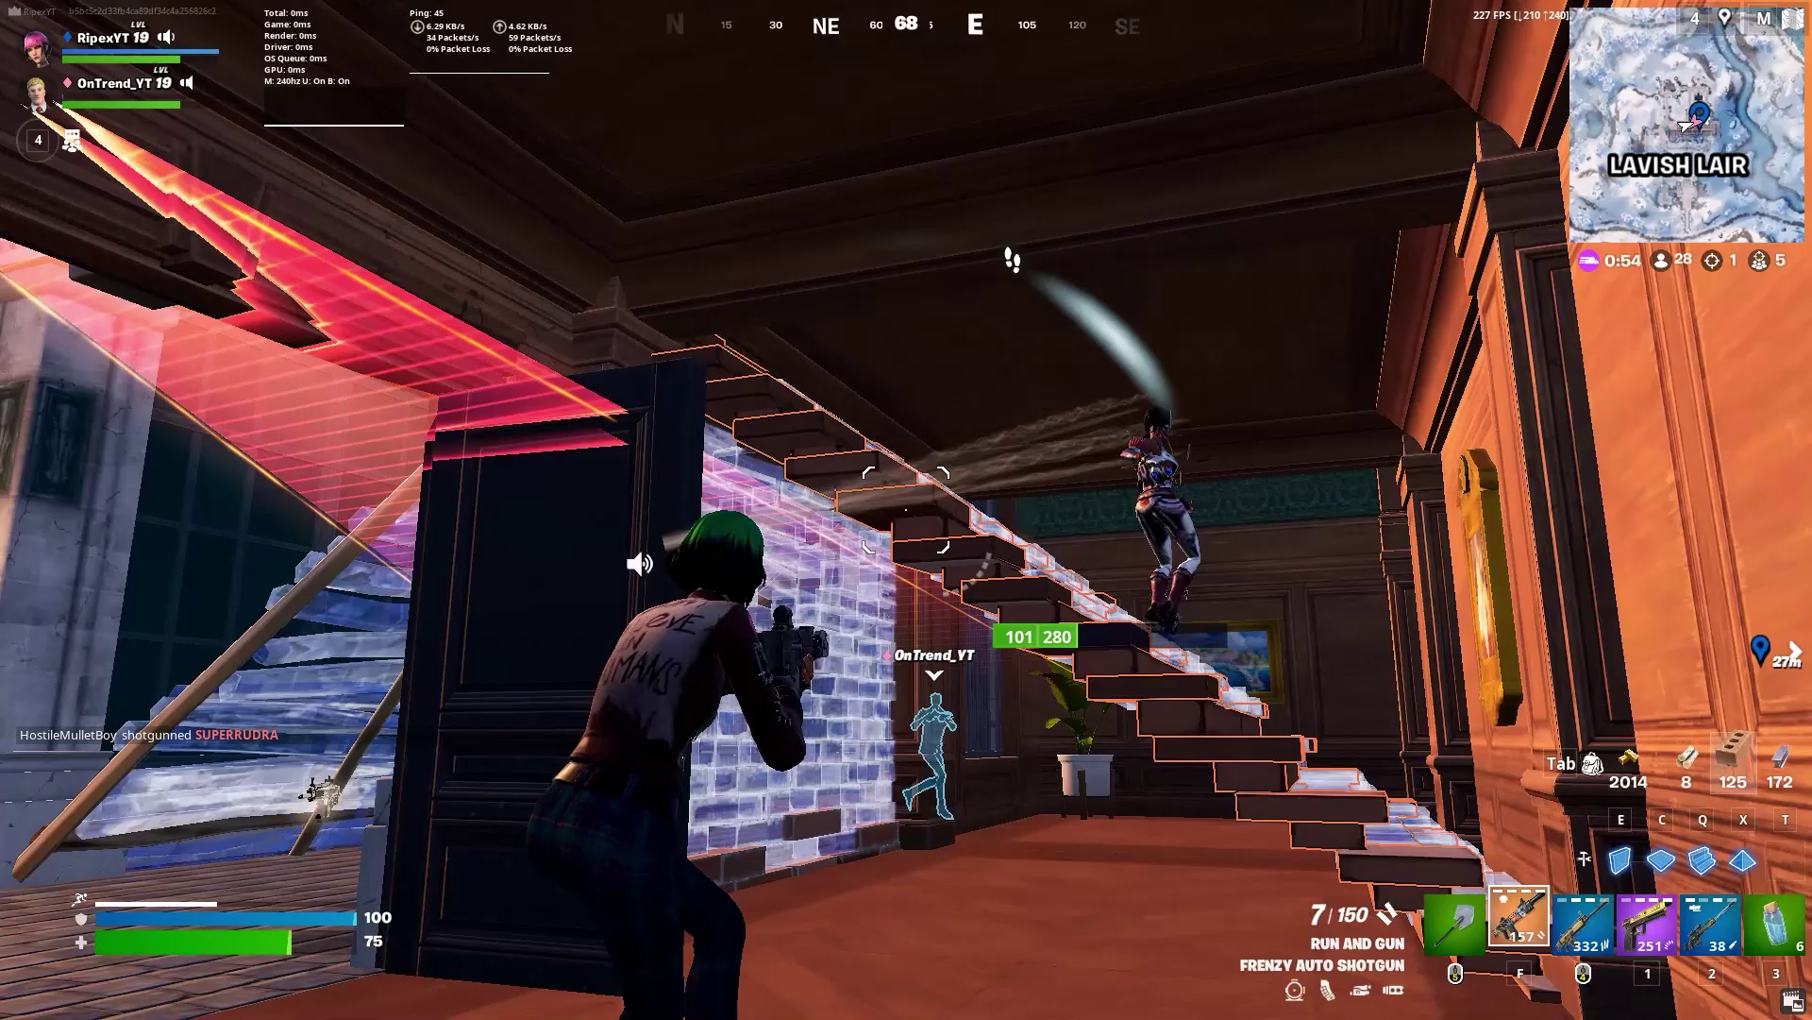
{"action": "left_click", "coordinate": [906, 510]}
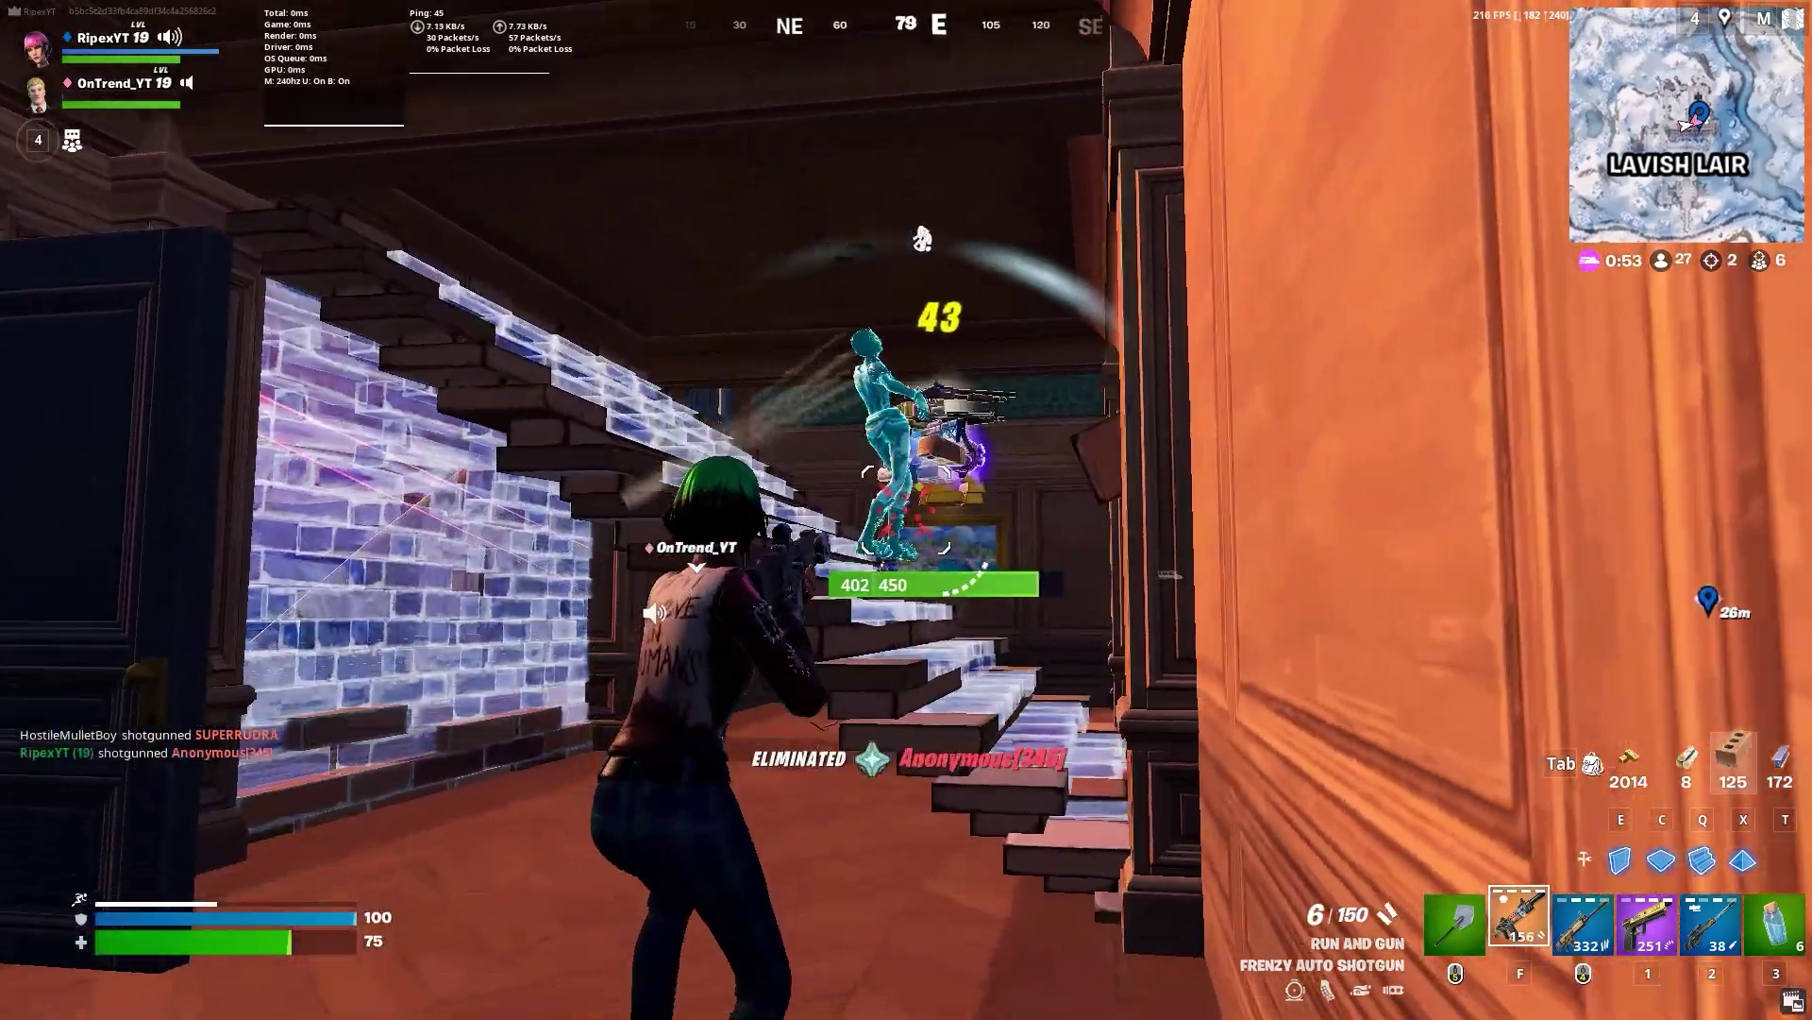
{"action": "key", "text": "w"}
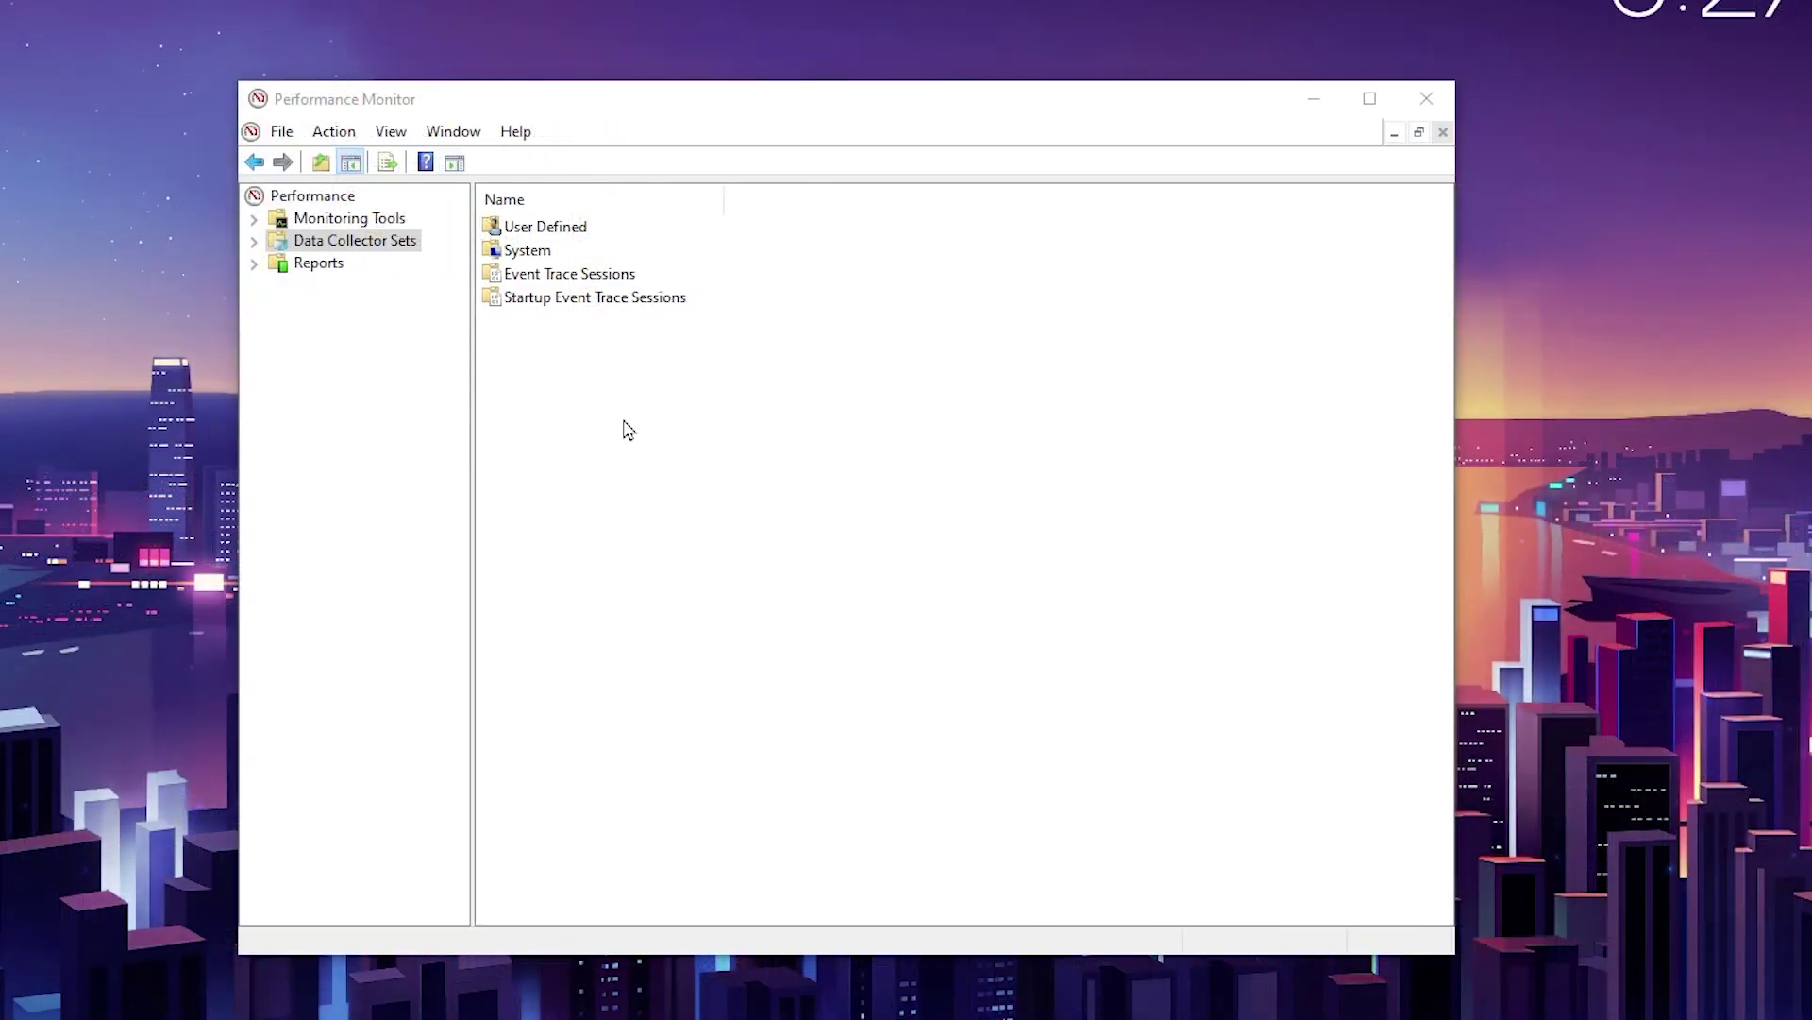
Step: Launch Performance Monitor via a 'per' search and bring up the User Defined data collector sets menu
{"action": "left_click", "coordinate": [64, 1002]}
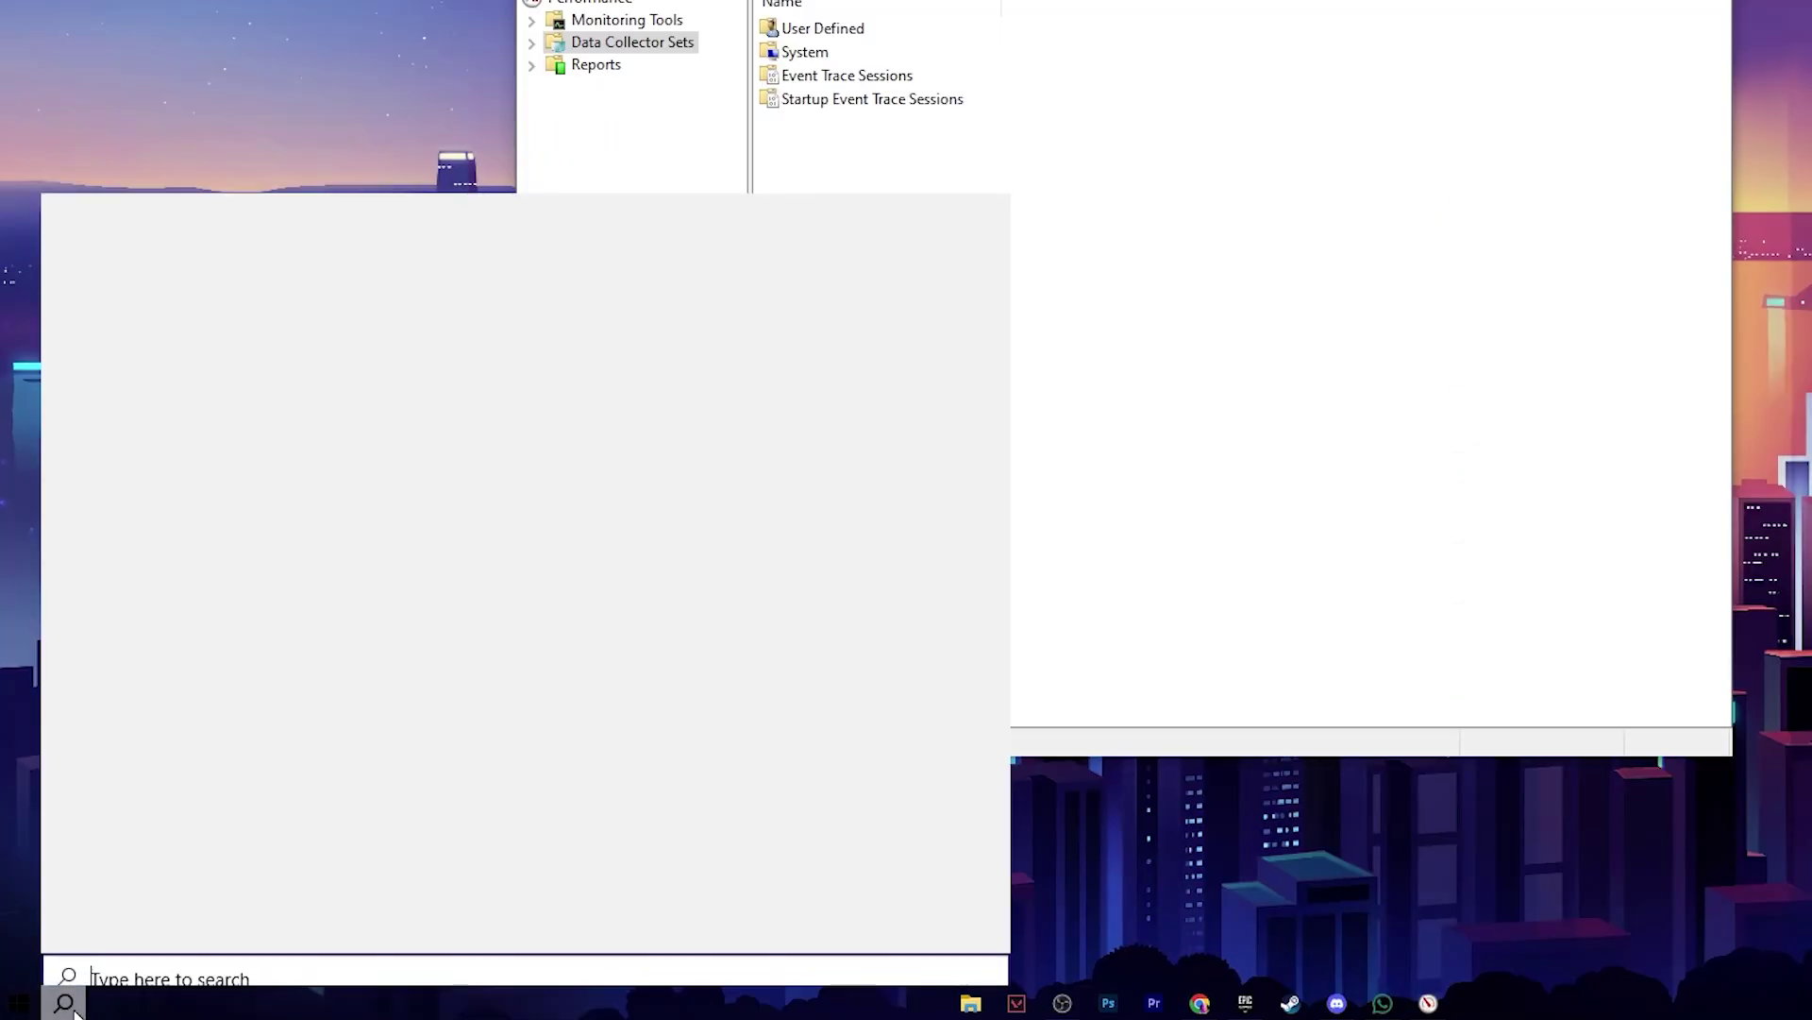
{"action": "type", "text": "per"}
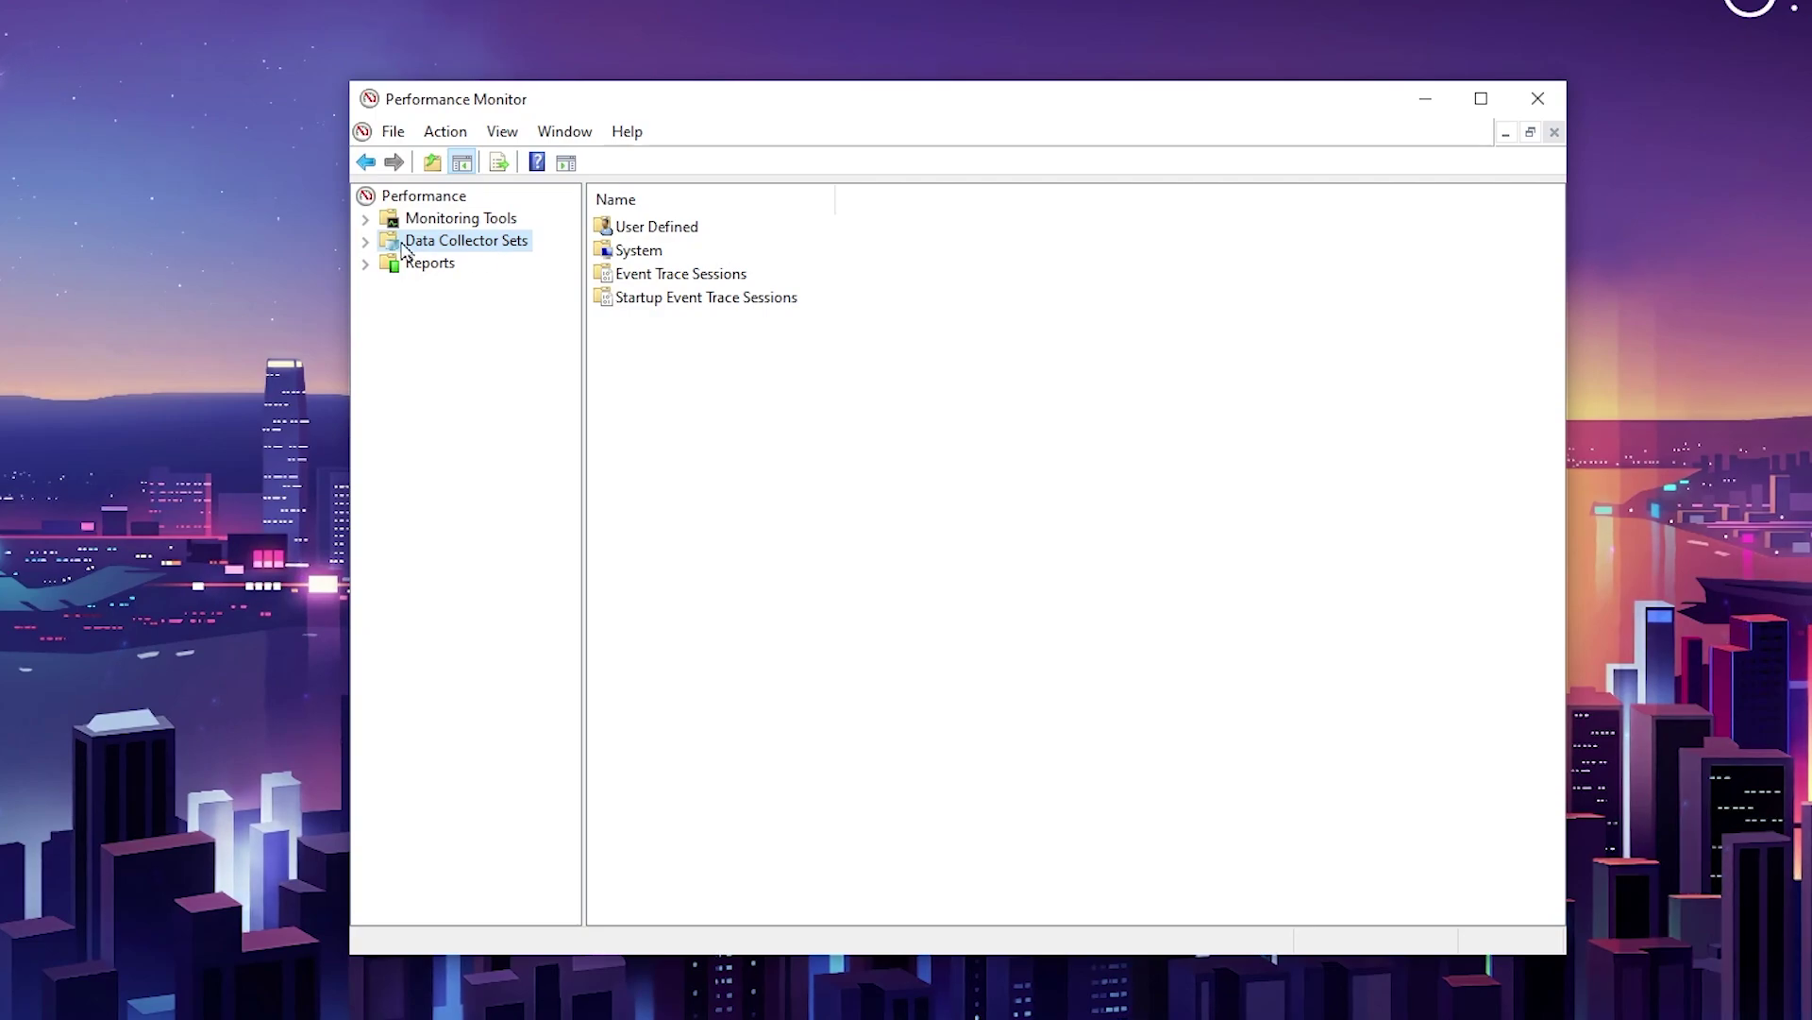
{"action": "left_click", "coordinate": [367, 243]}
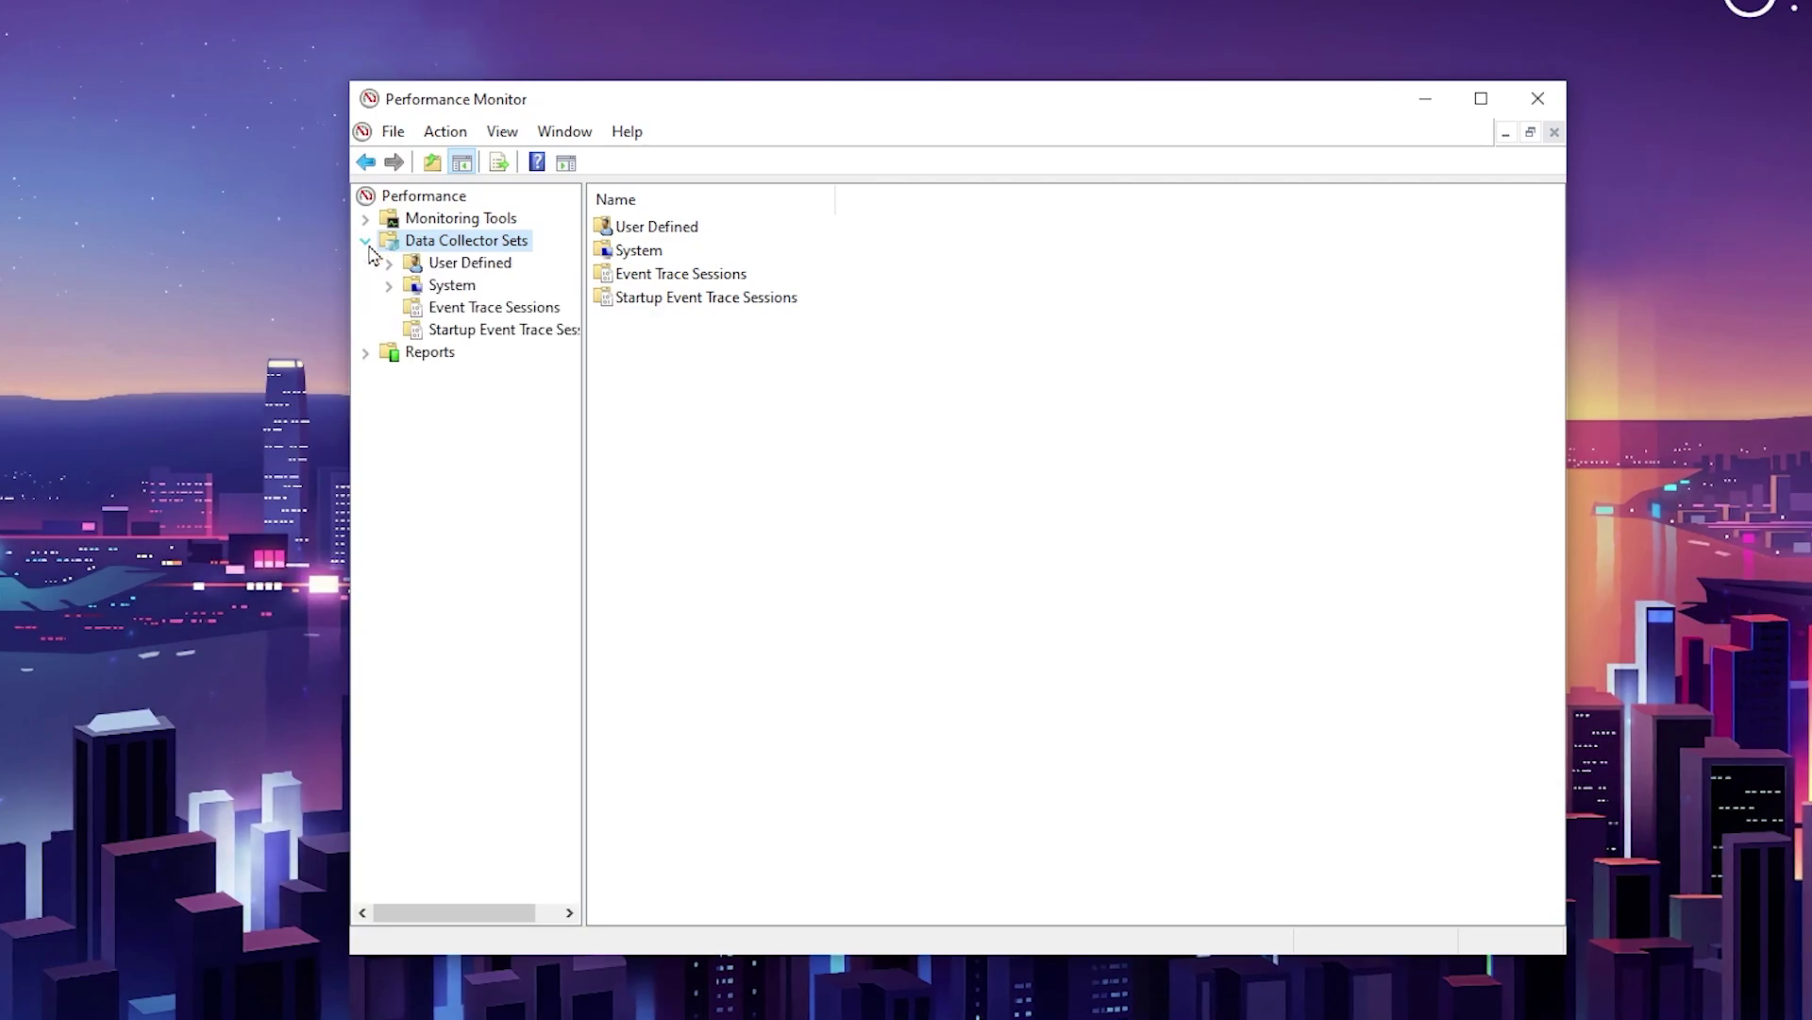
{"action": "left_click", "coordinate": [471, 268]}
{"action": "right_click", "coordinate": [465, 265]}
Step: Create a data collector set named 'hasn', built manually, logging performance counters
{"action": "mouse_move", "coordinate": [587, 280]}
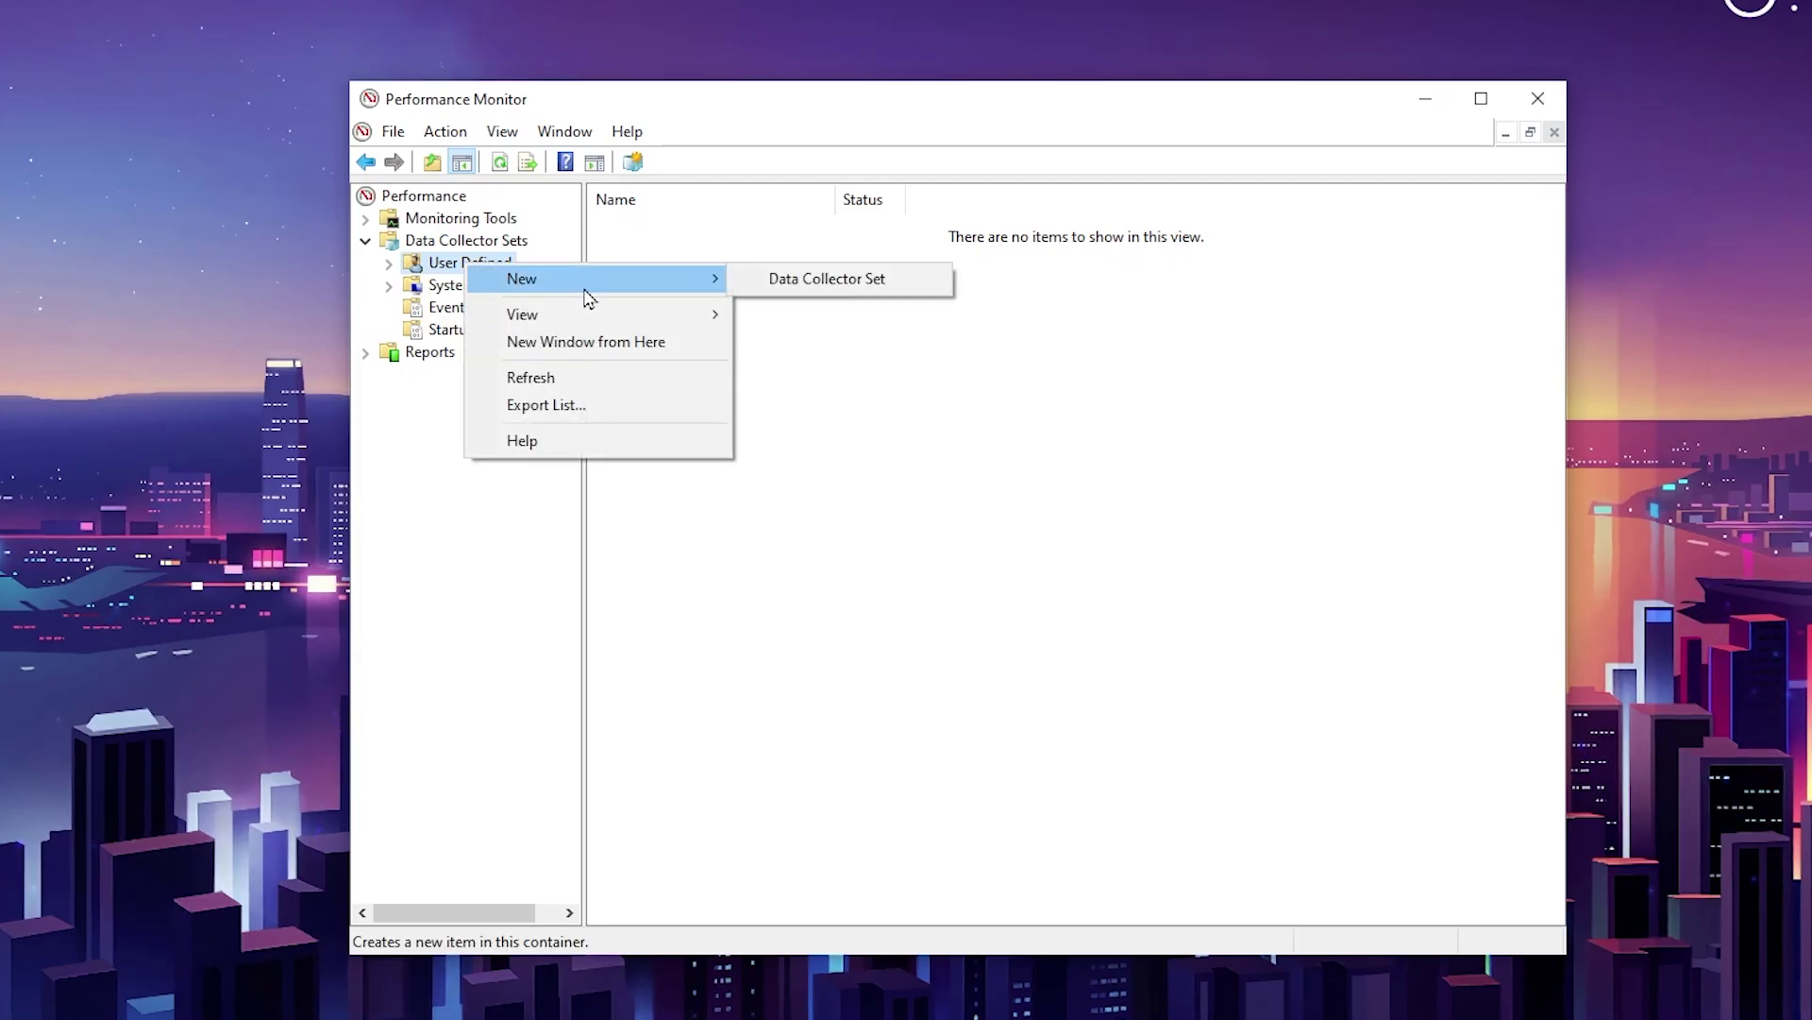
{"action": "left_click", "coordinate": [858, 285]}
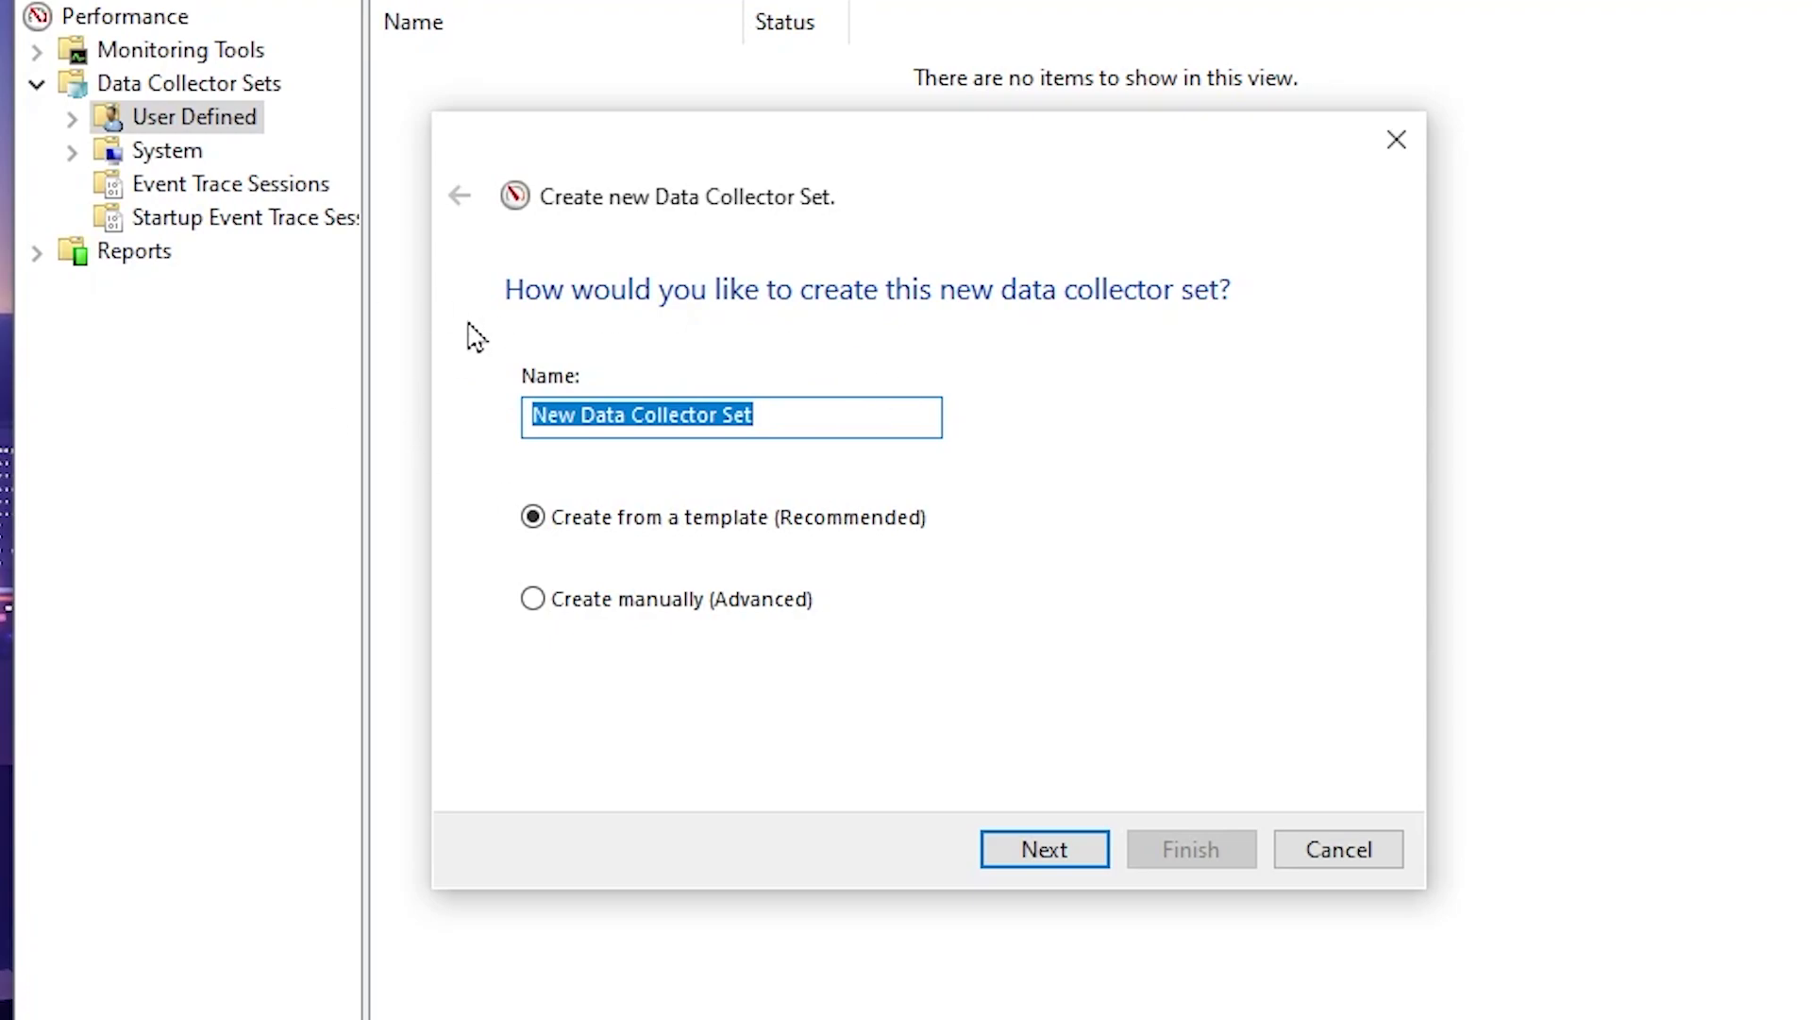
{"action": "type", "text": "hasnz"}
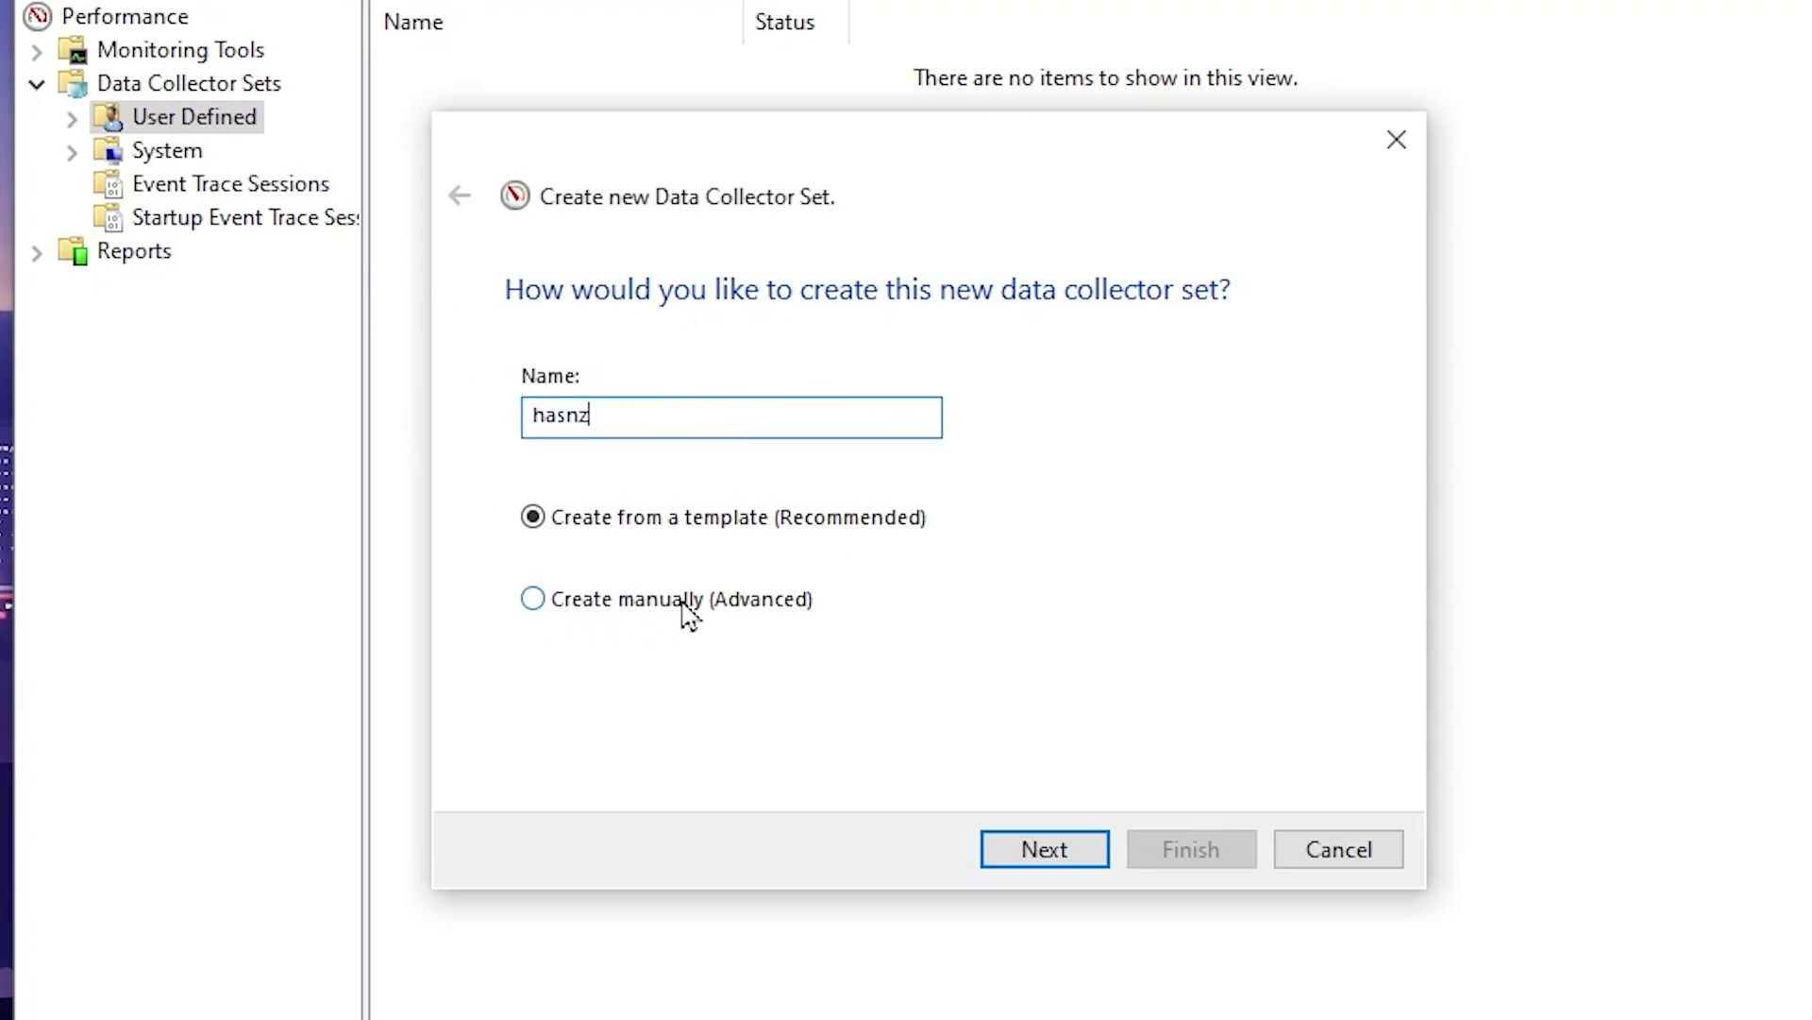
{"action": "left_click", "coordinate": [580, 602]}
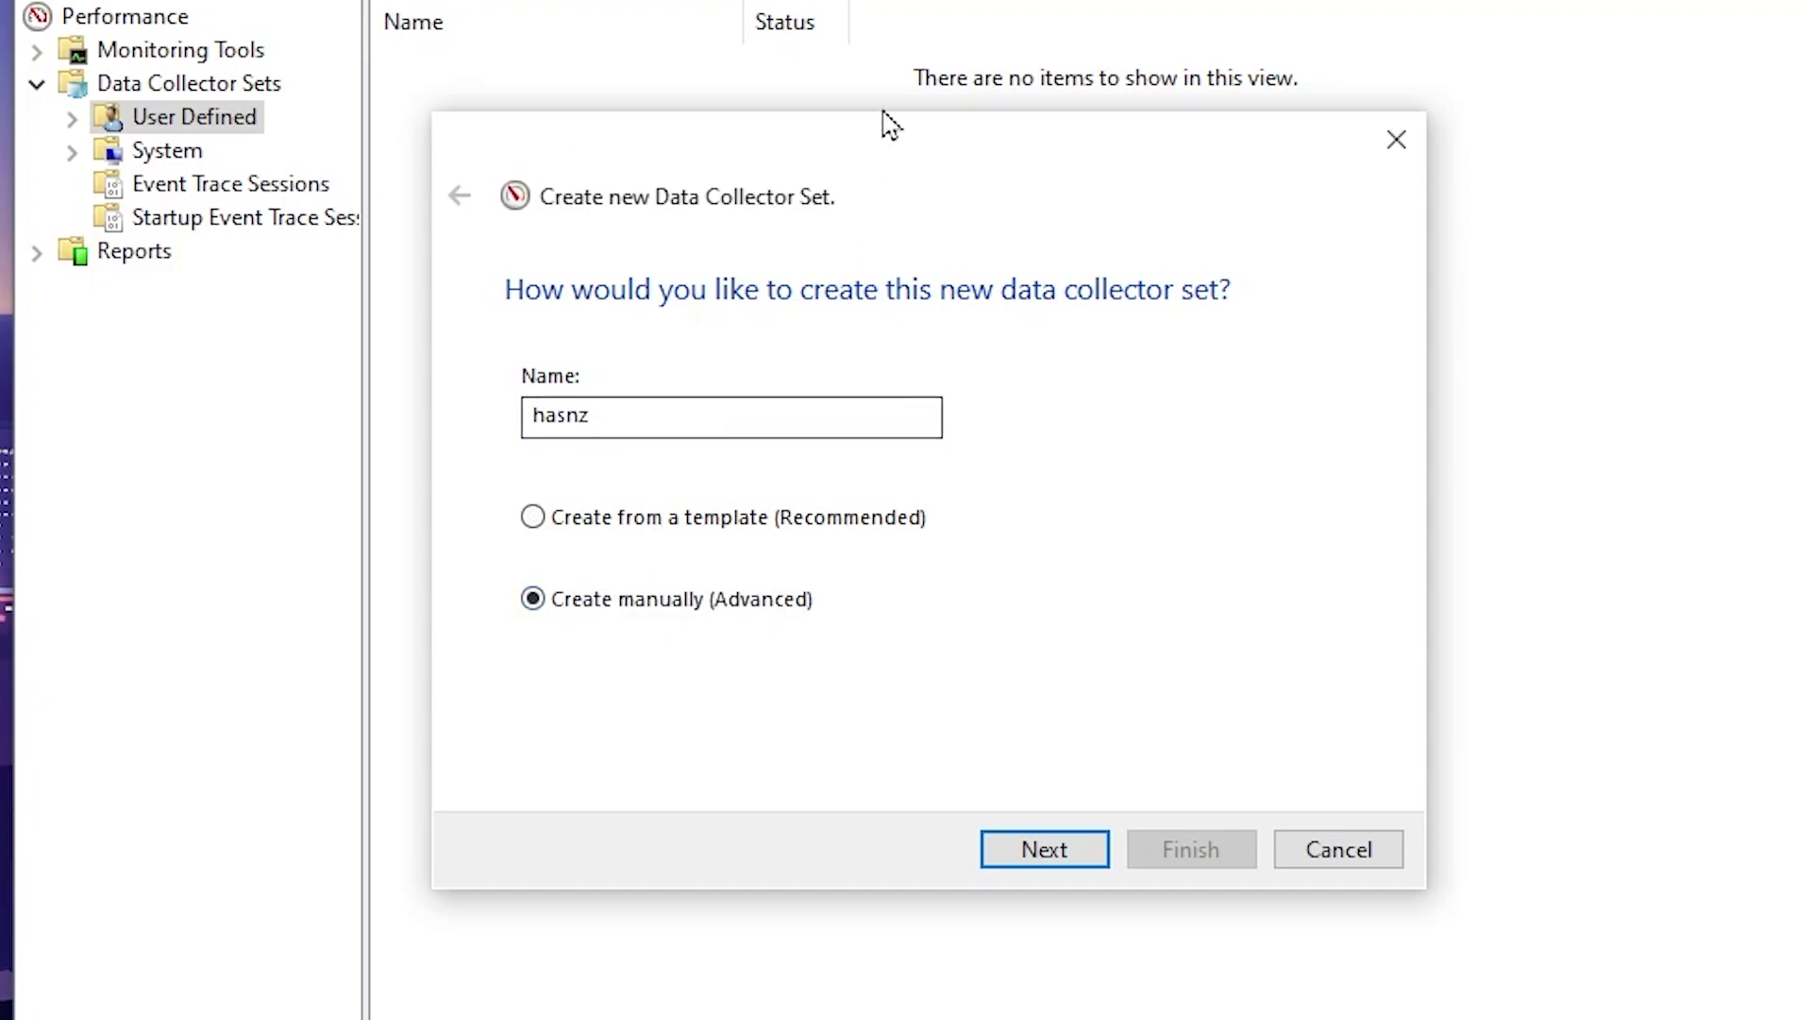
{"action": "left_click", "coordinate": [1081, 852]}
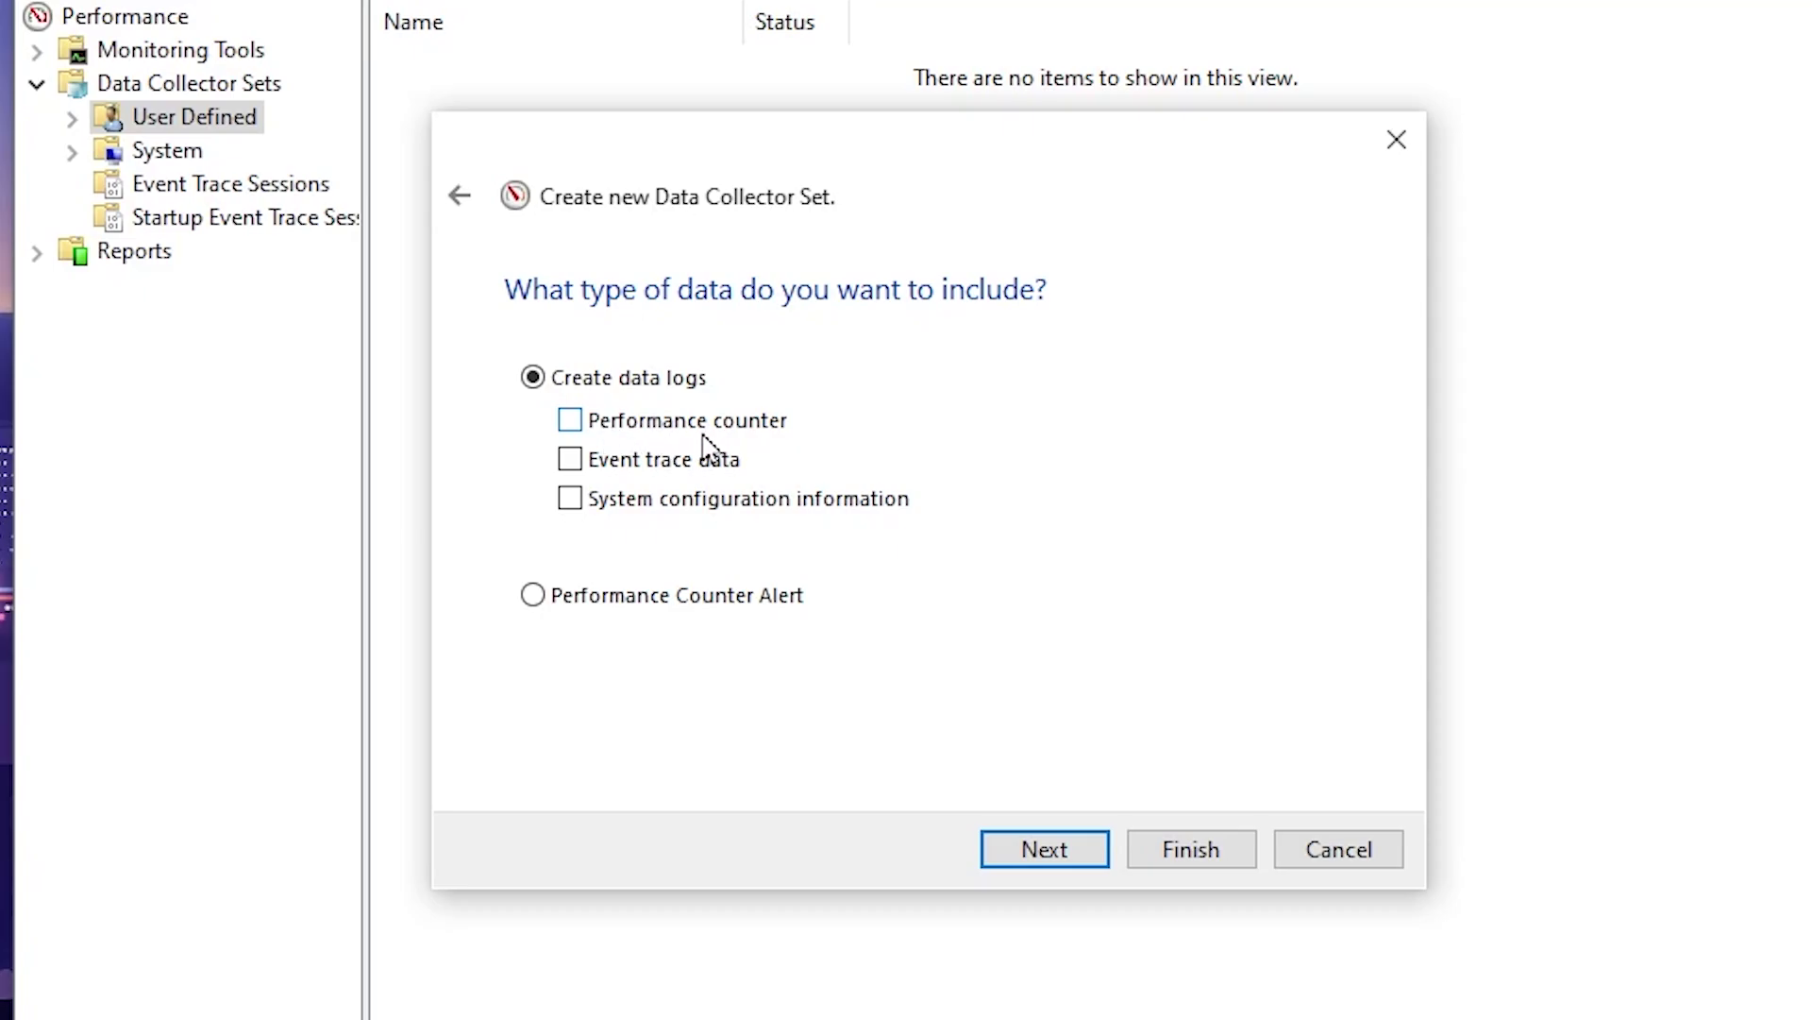
{"action": "left_click", "coordinate": [1054, 863]}
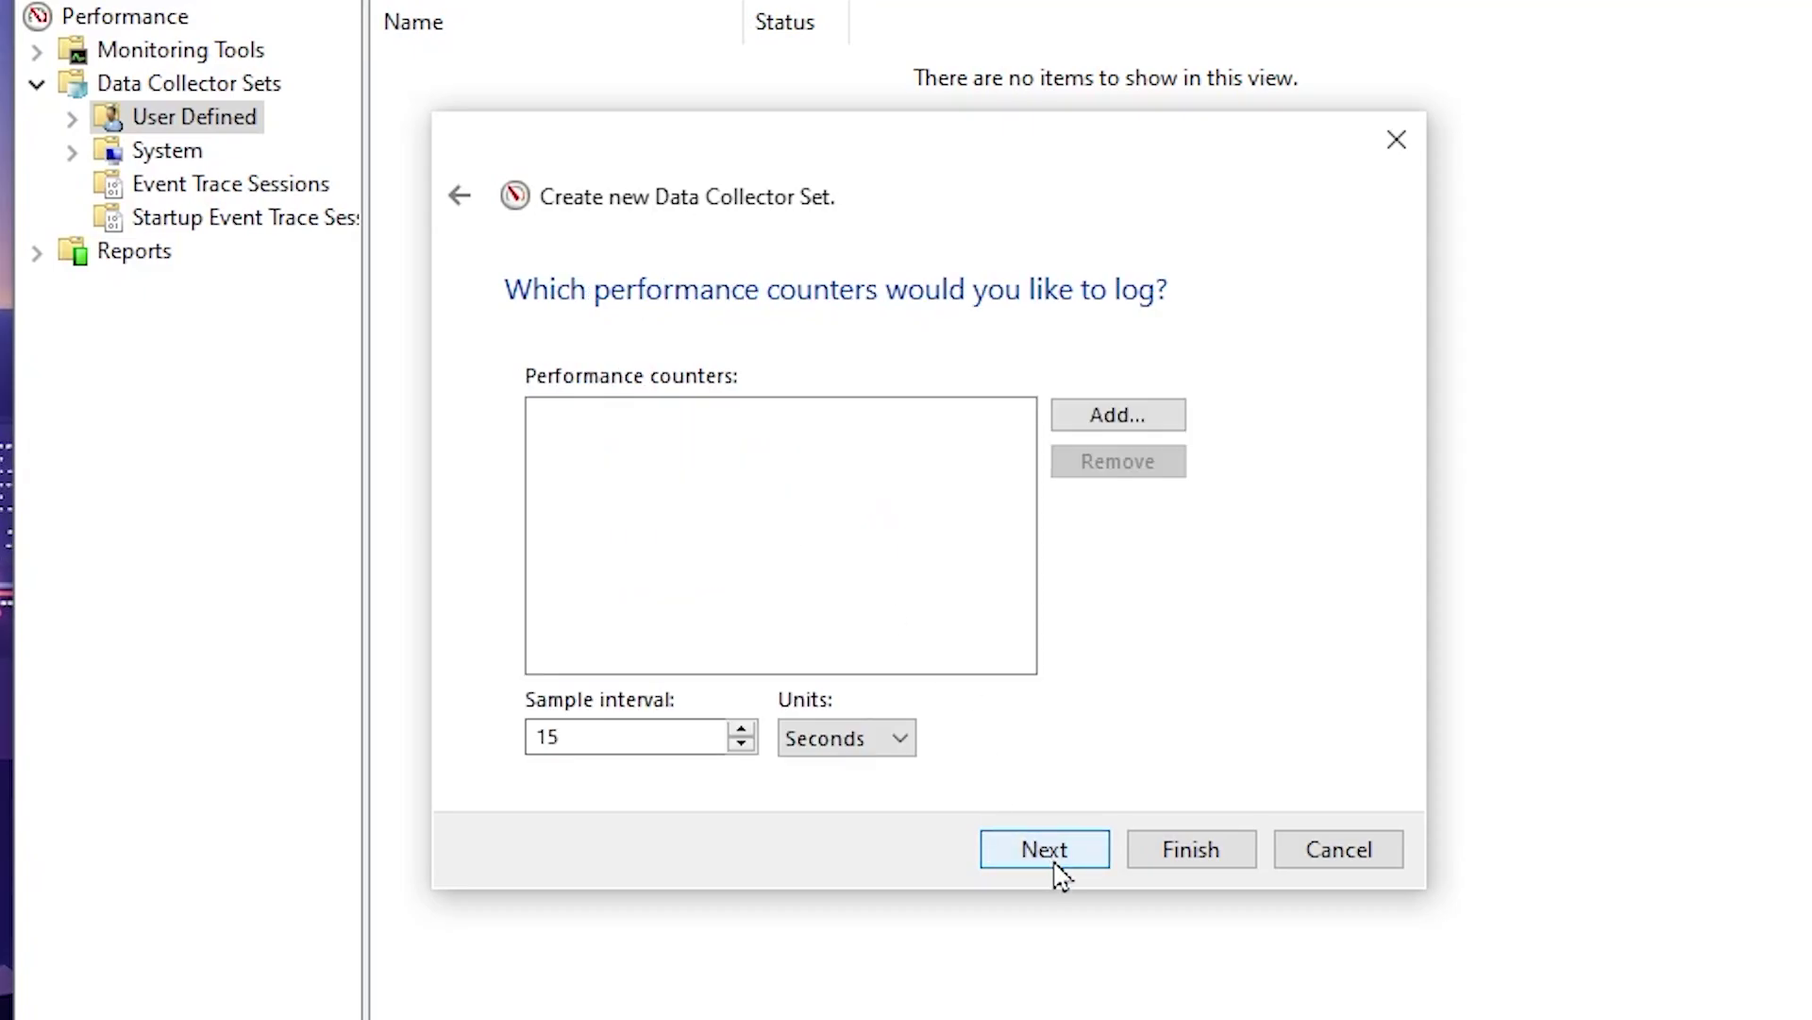
Step: Add the Processor instance 15 and Process _Total counters to the set
{"action": "left_click", "coordinate": [1143, 417]}
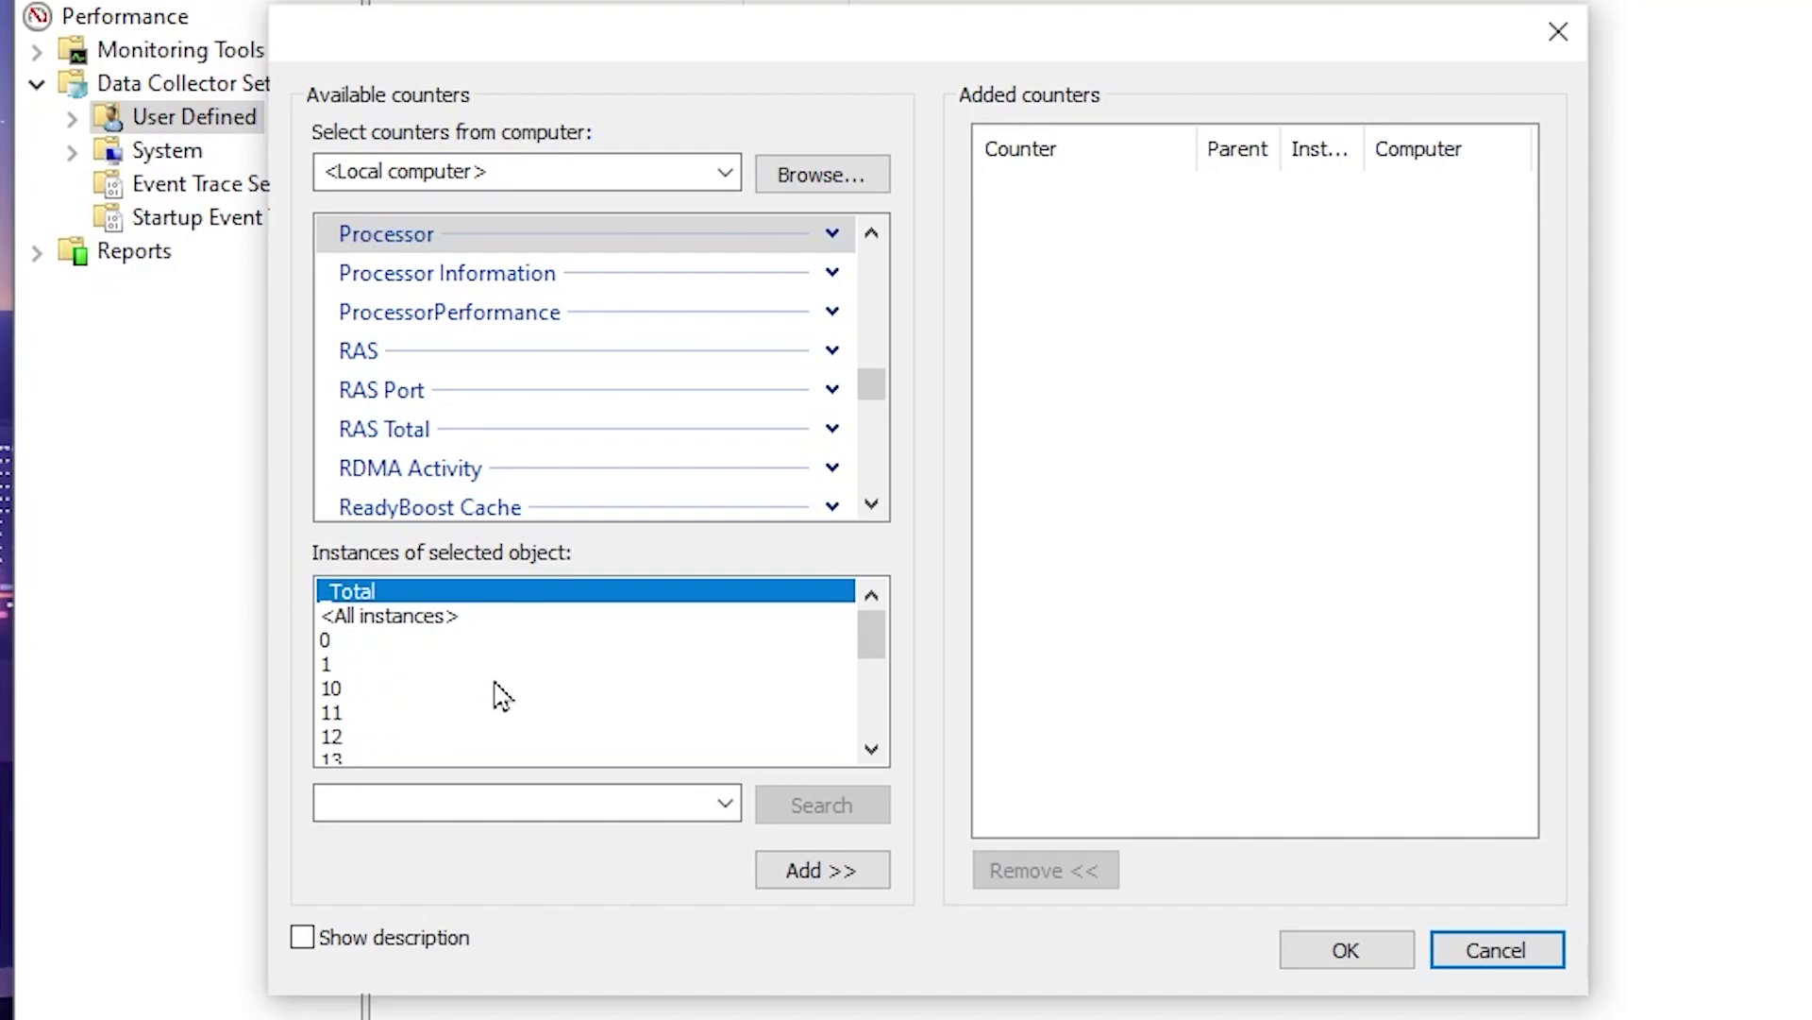
{"action": "scroll", "coordinate": [551, 696], "scroll_direction": "down", "scroll_amount": 1}
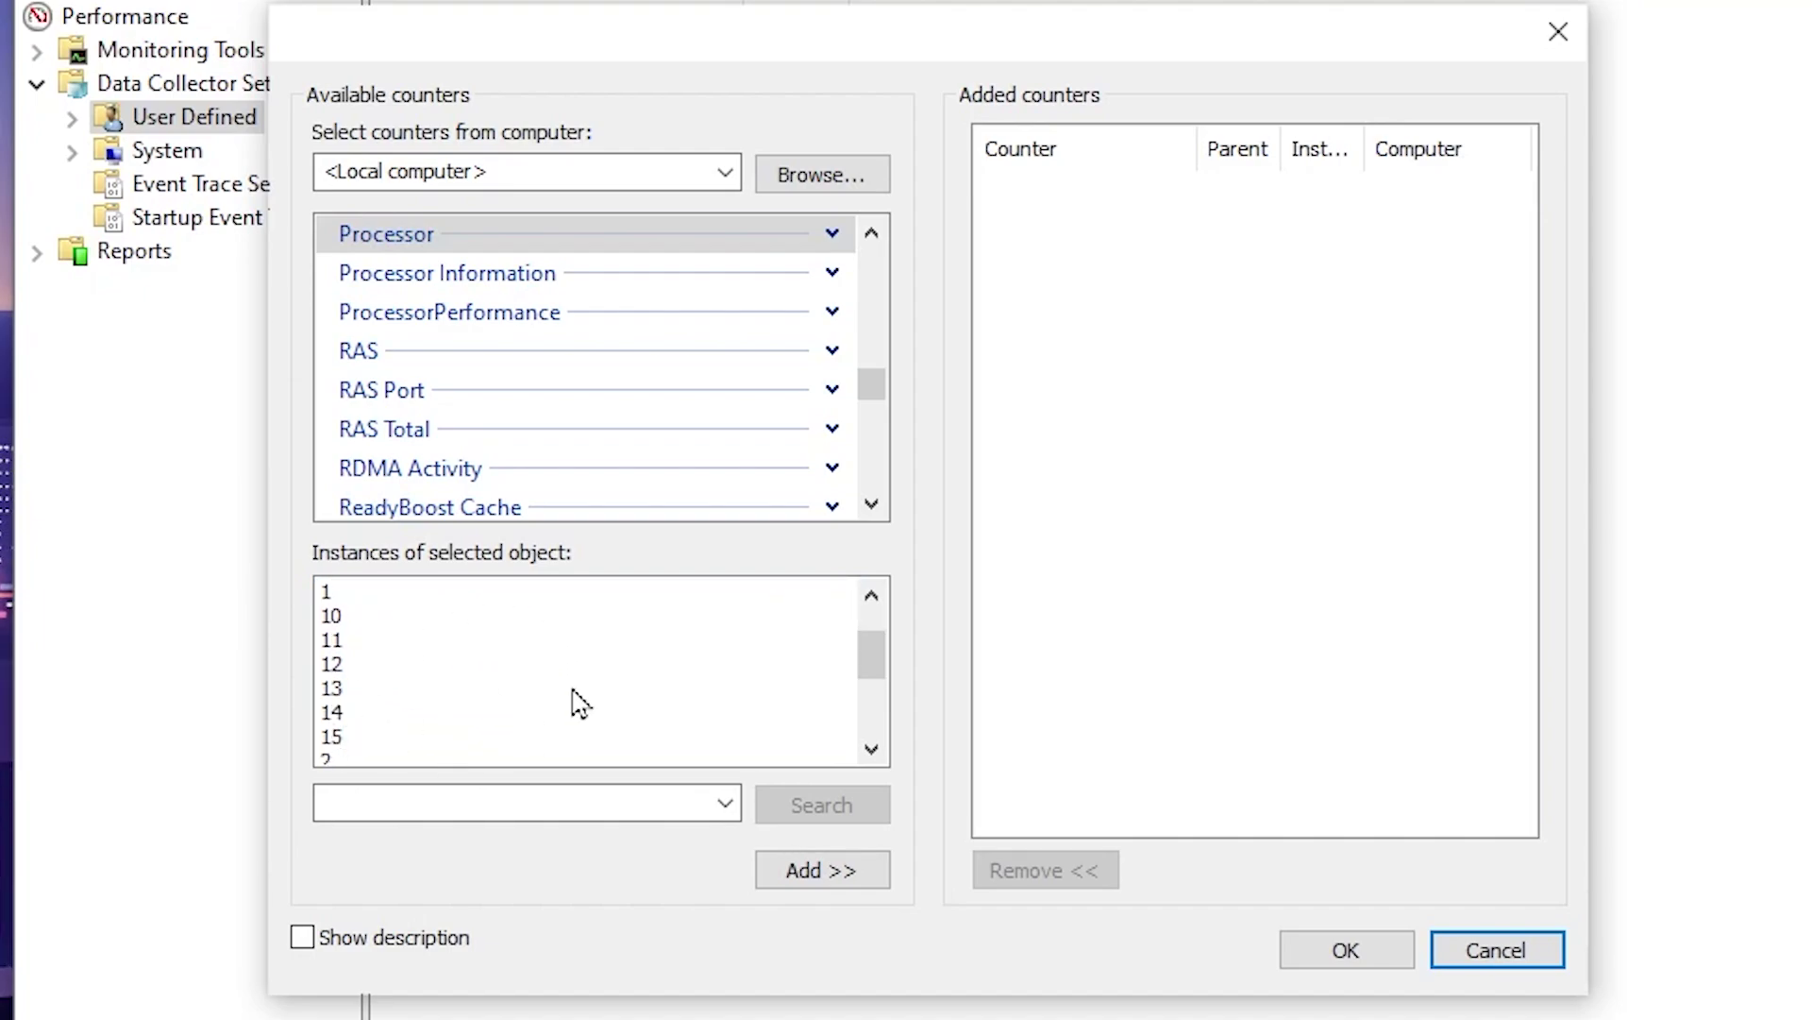
{"action": "left_click", "coordinate": [338, 736]}
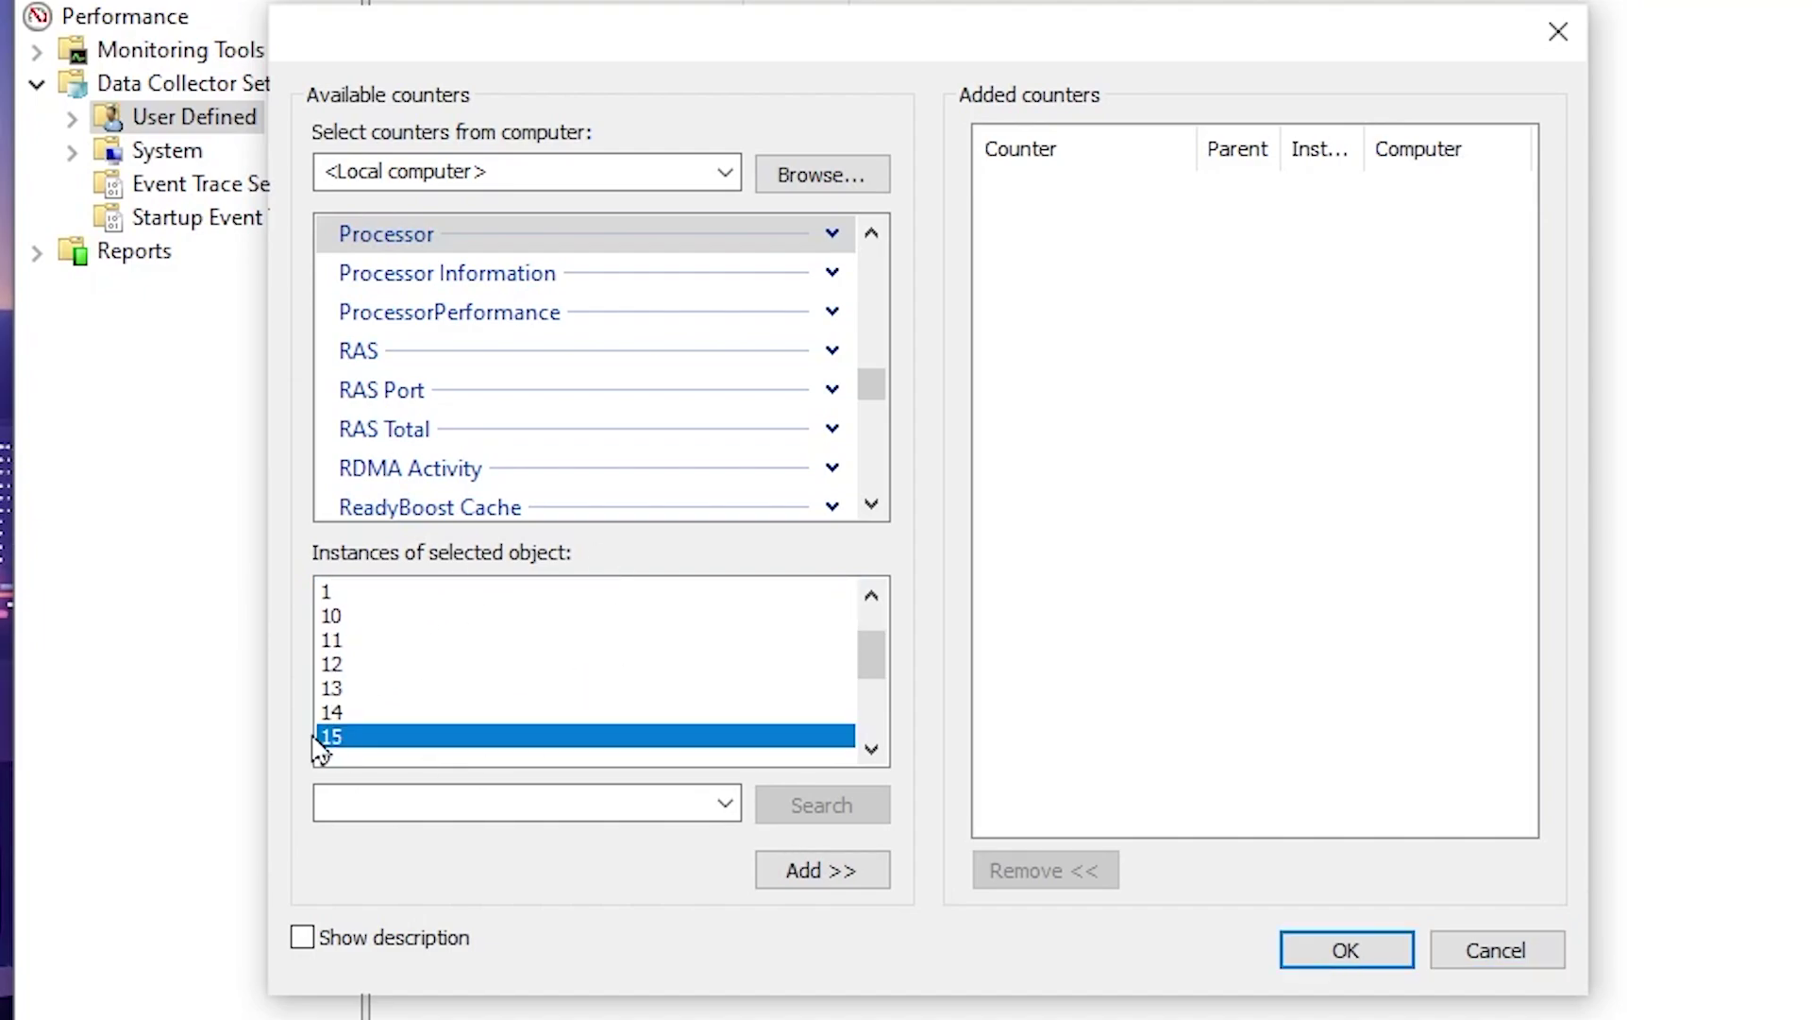
{"action": "left_click", "coordinate": [823, 876]}
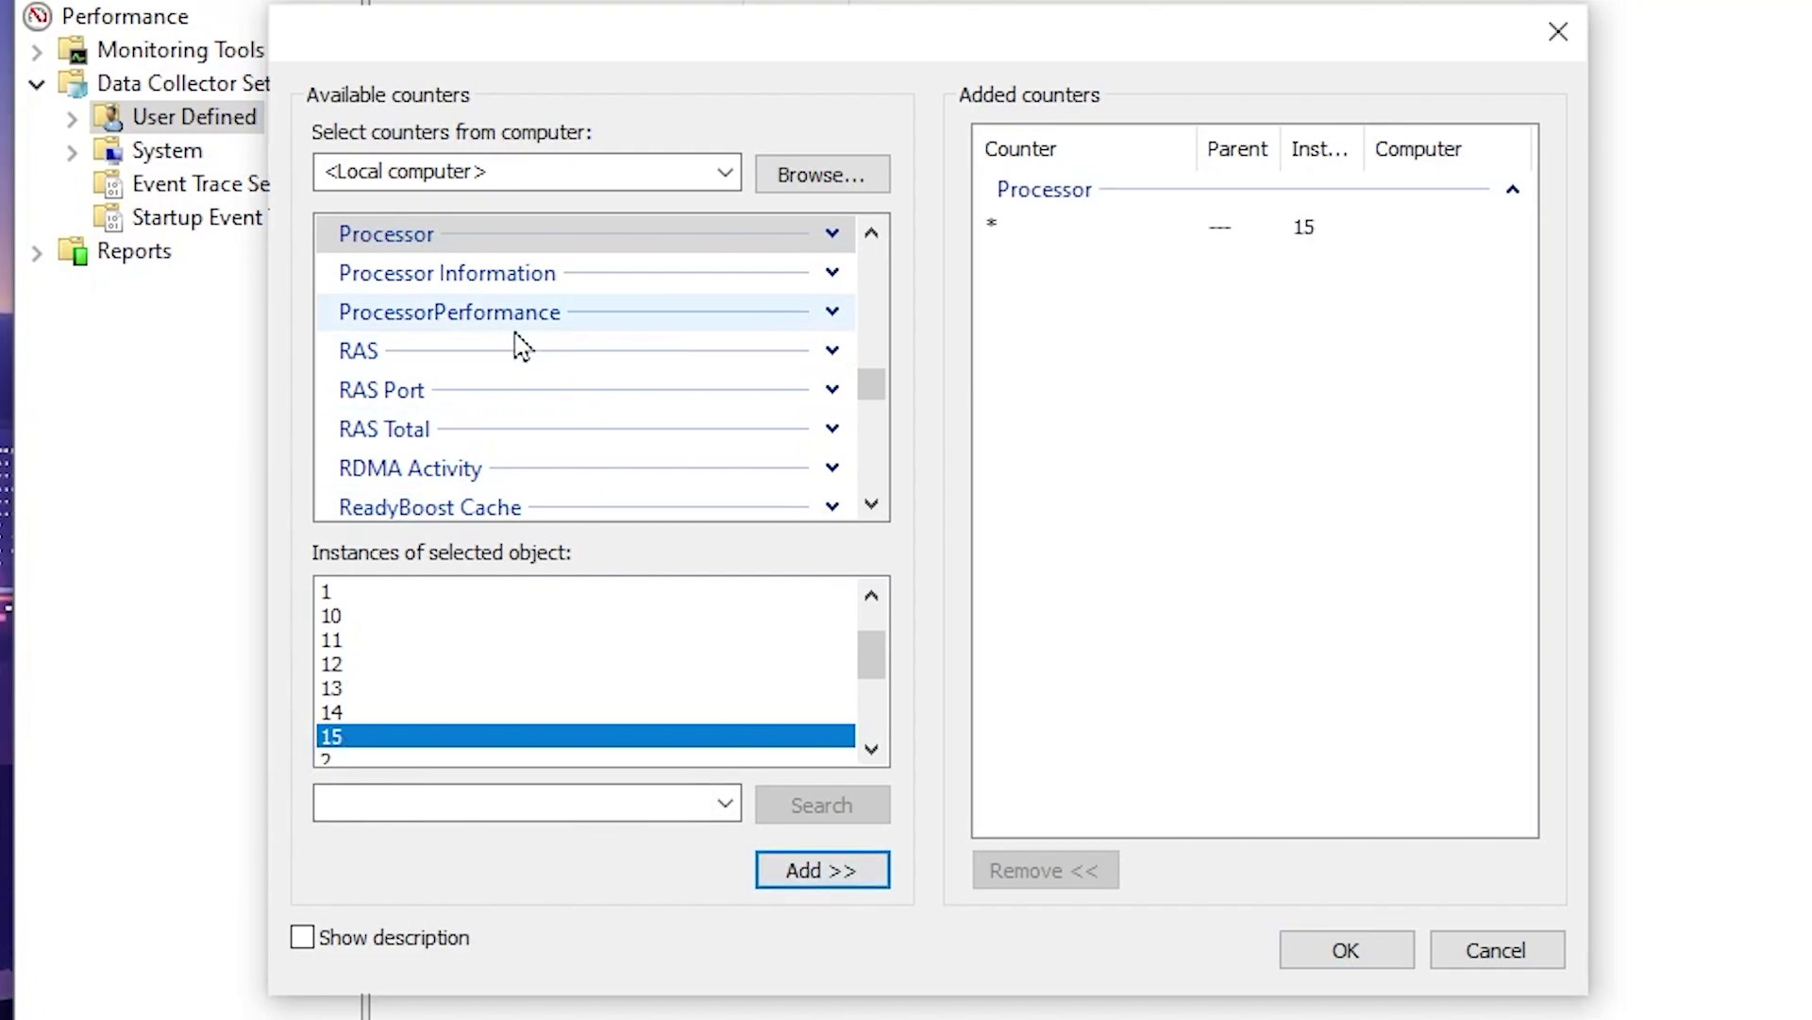
{"action": "scroll", "coordinate": [519, 356], "scroll_direction": "up", "scroll_amount": 1}
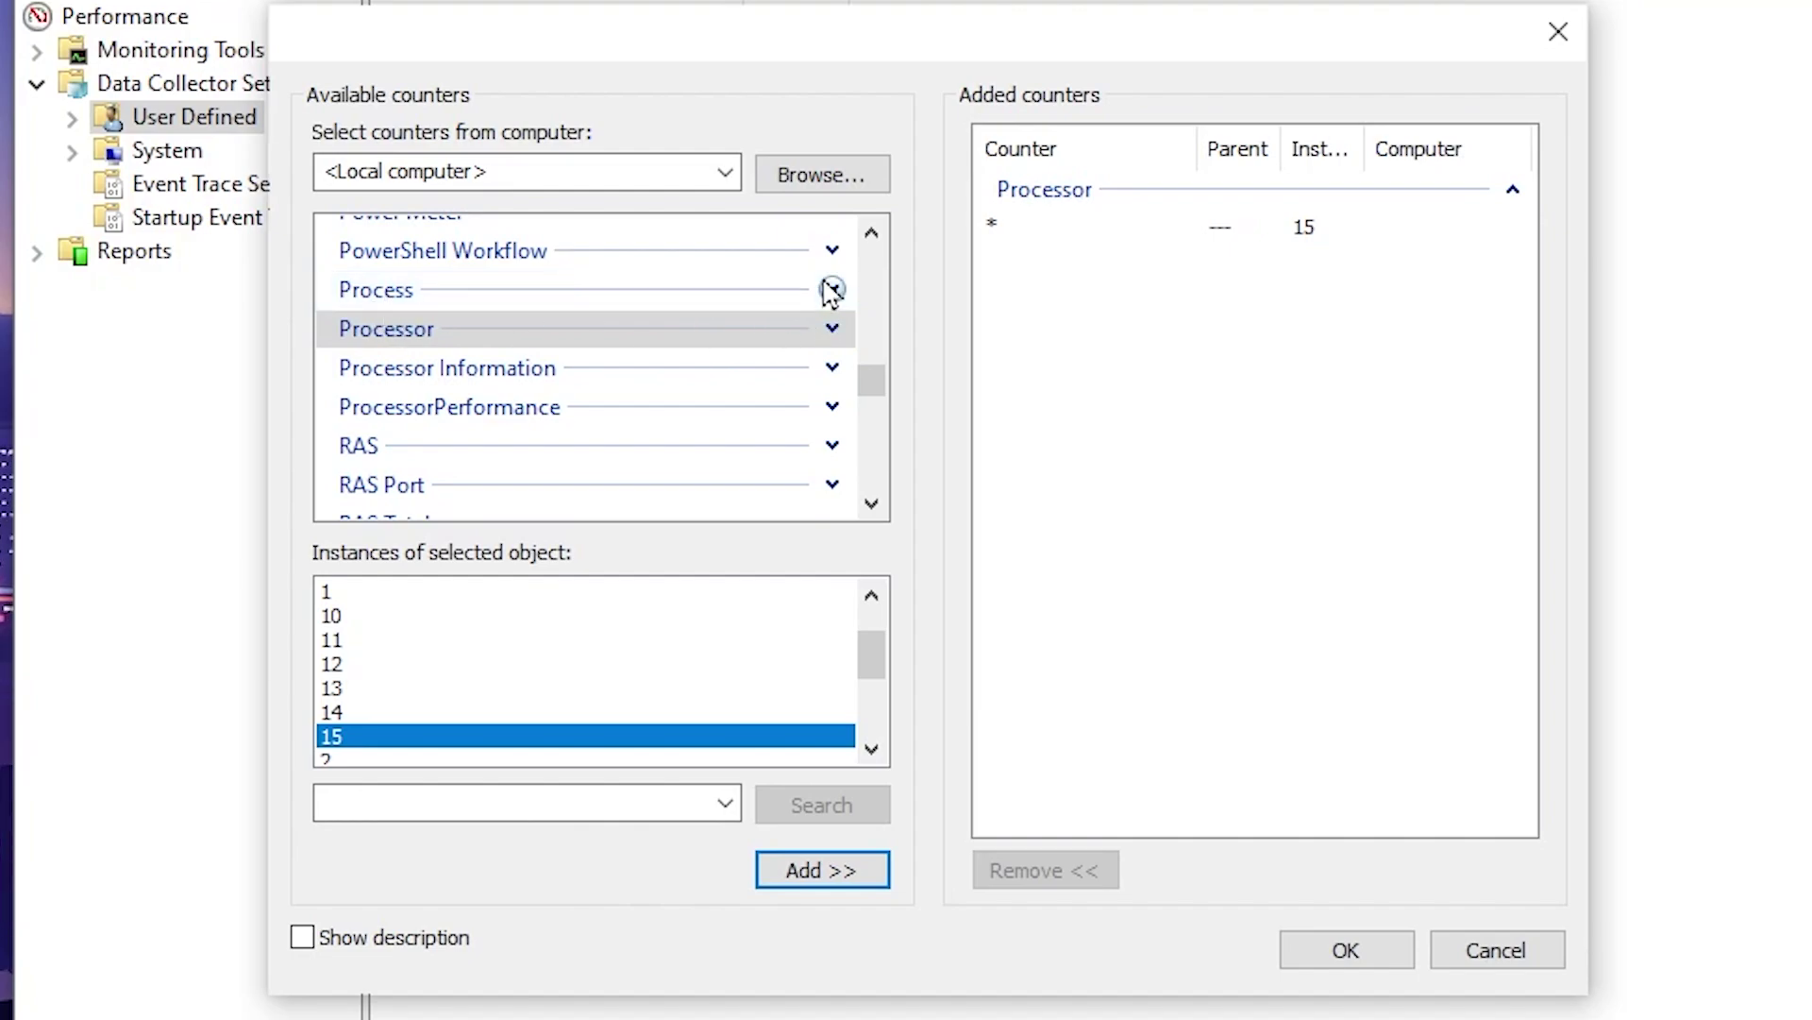
{"action": "left_click", "coordinate": [585, 296]}
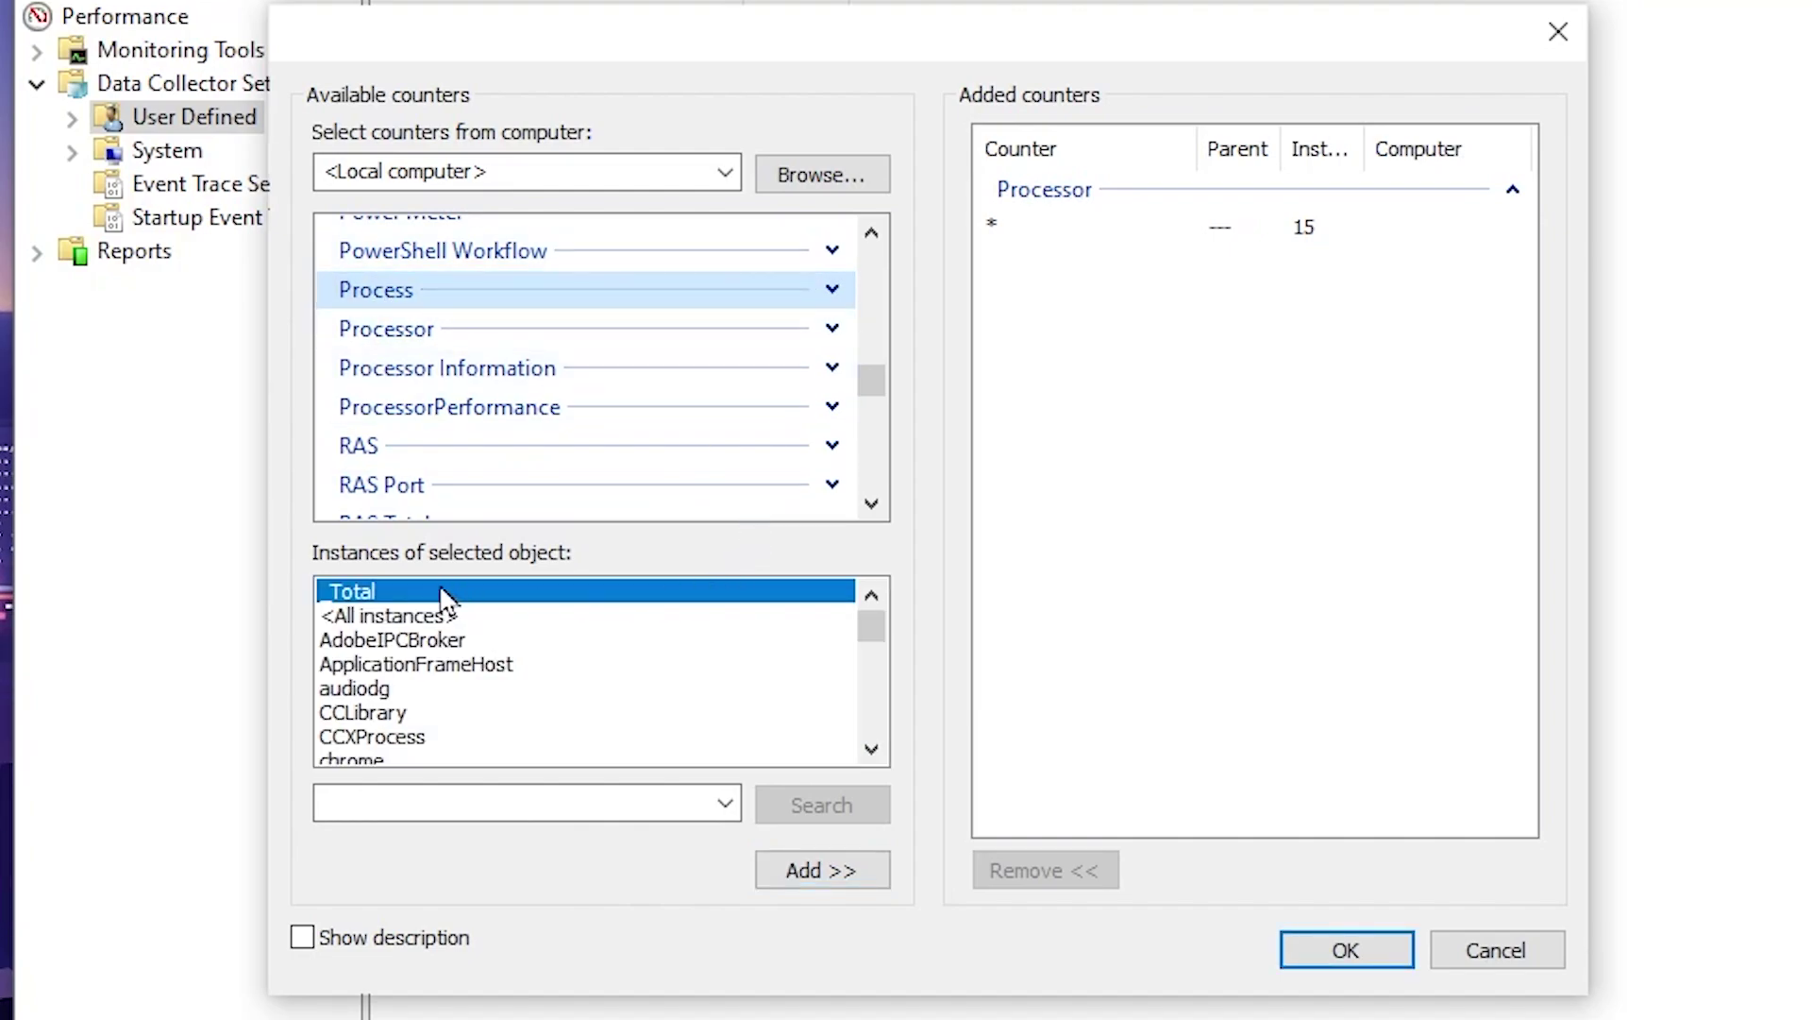
{"action": "left_click", "coordinate": [823, 869]}
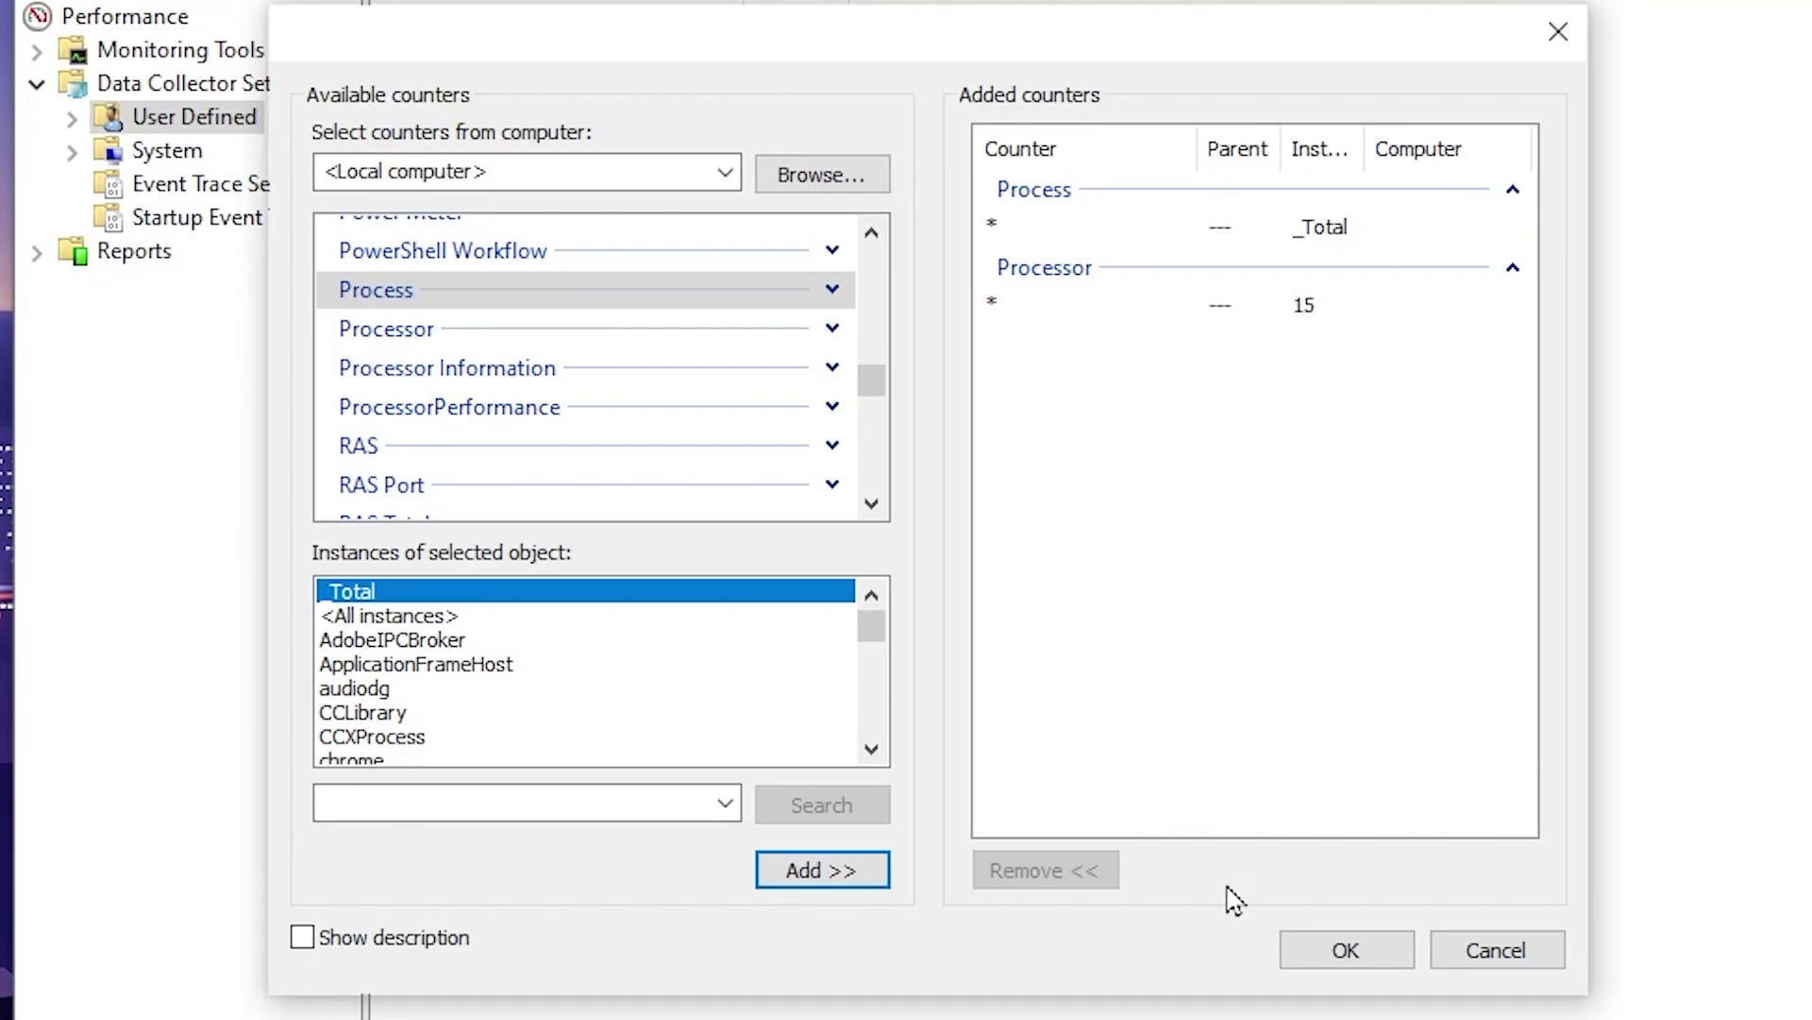
{"action": "left_click", "coordinate": [1350, 954]}
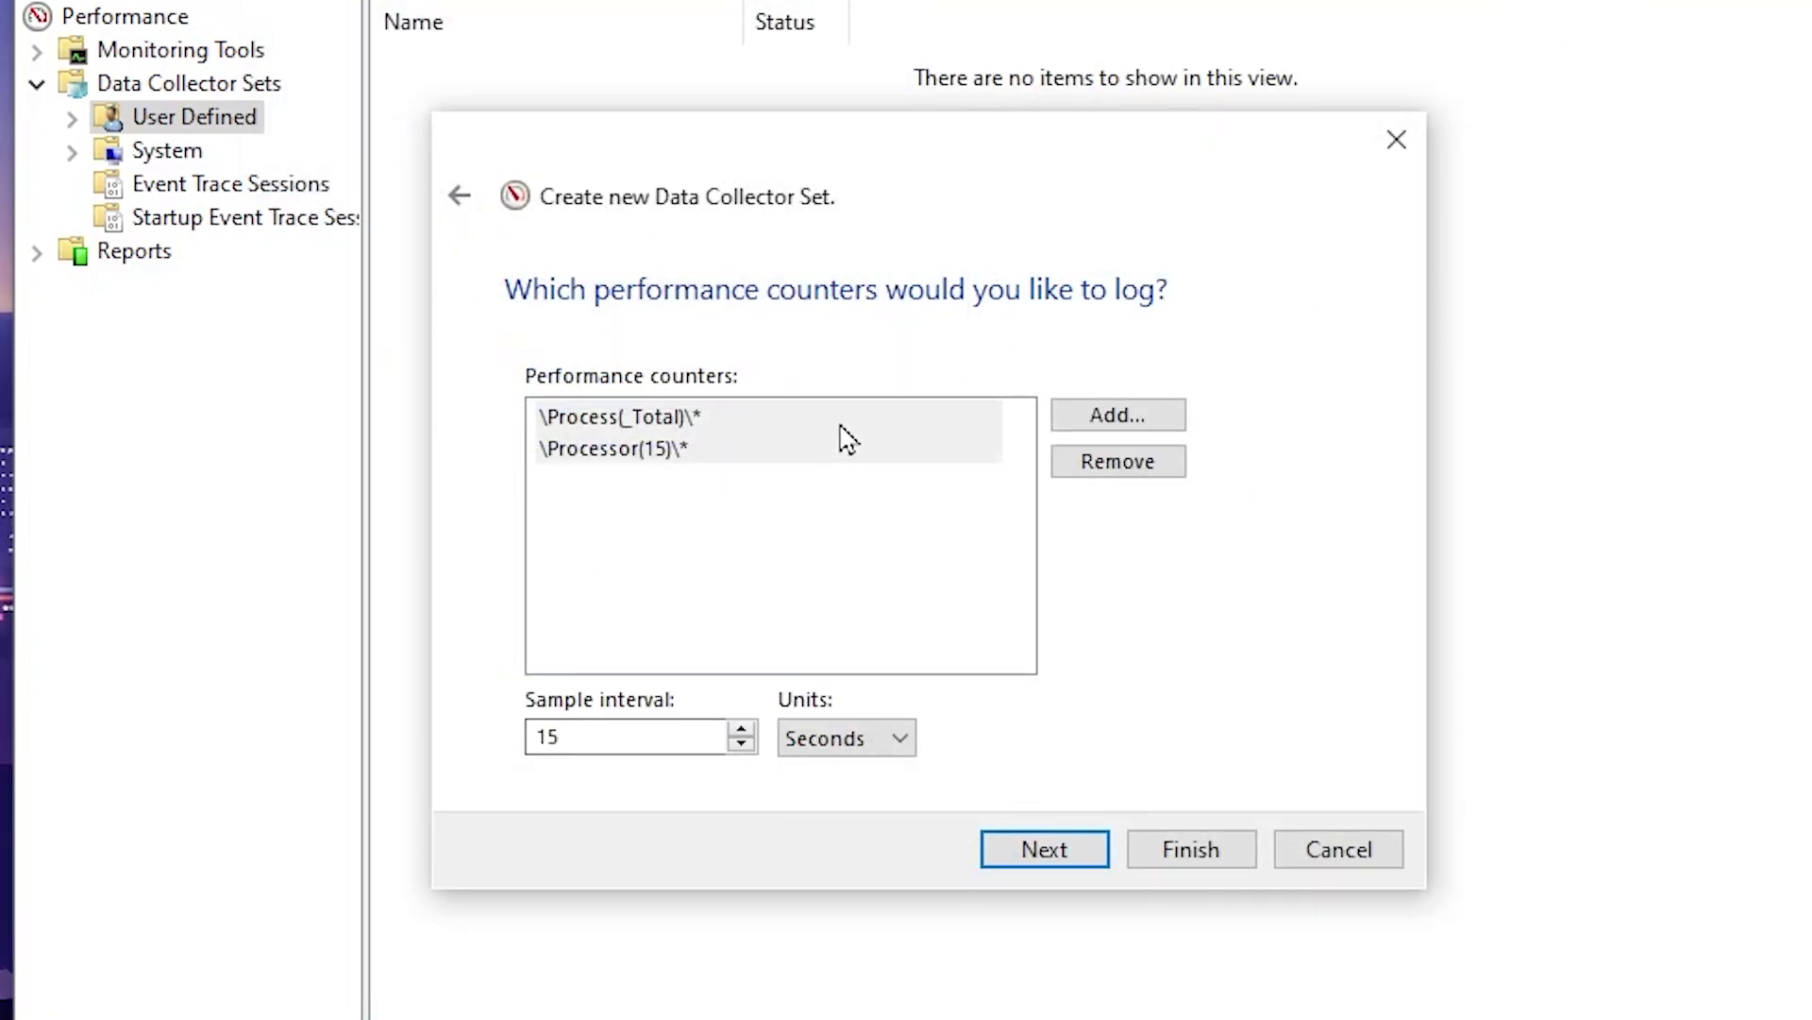
Step: Finish the wizard with the default save location and settings
{"action": "left_click", "coordinate": [1046, 853]}
{"action": "left_click", "coordinate": [1039, 853]}
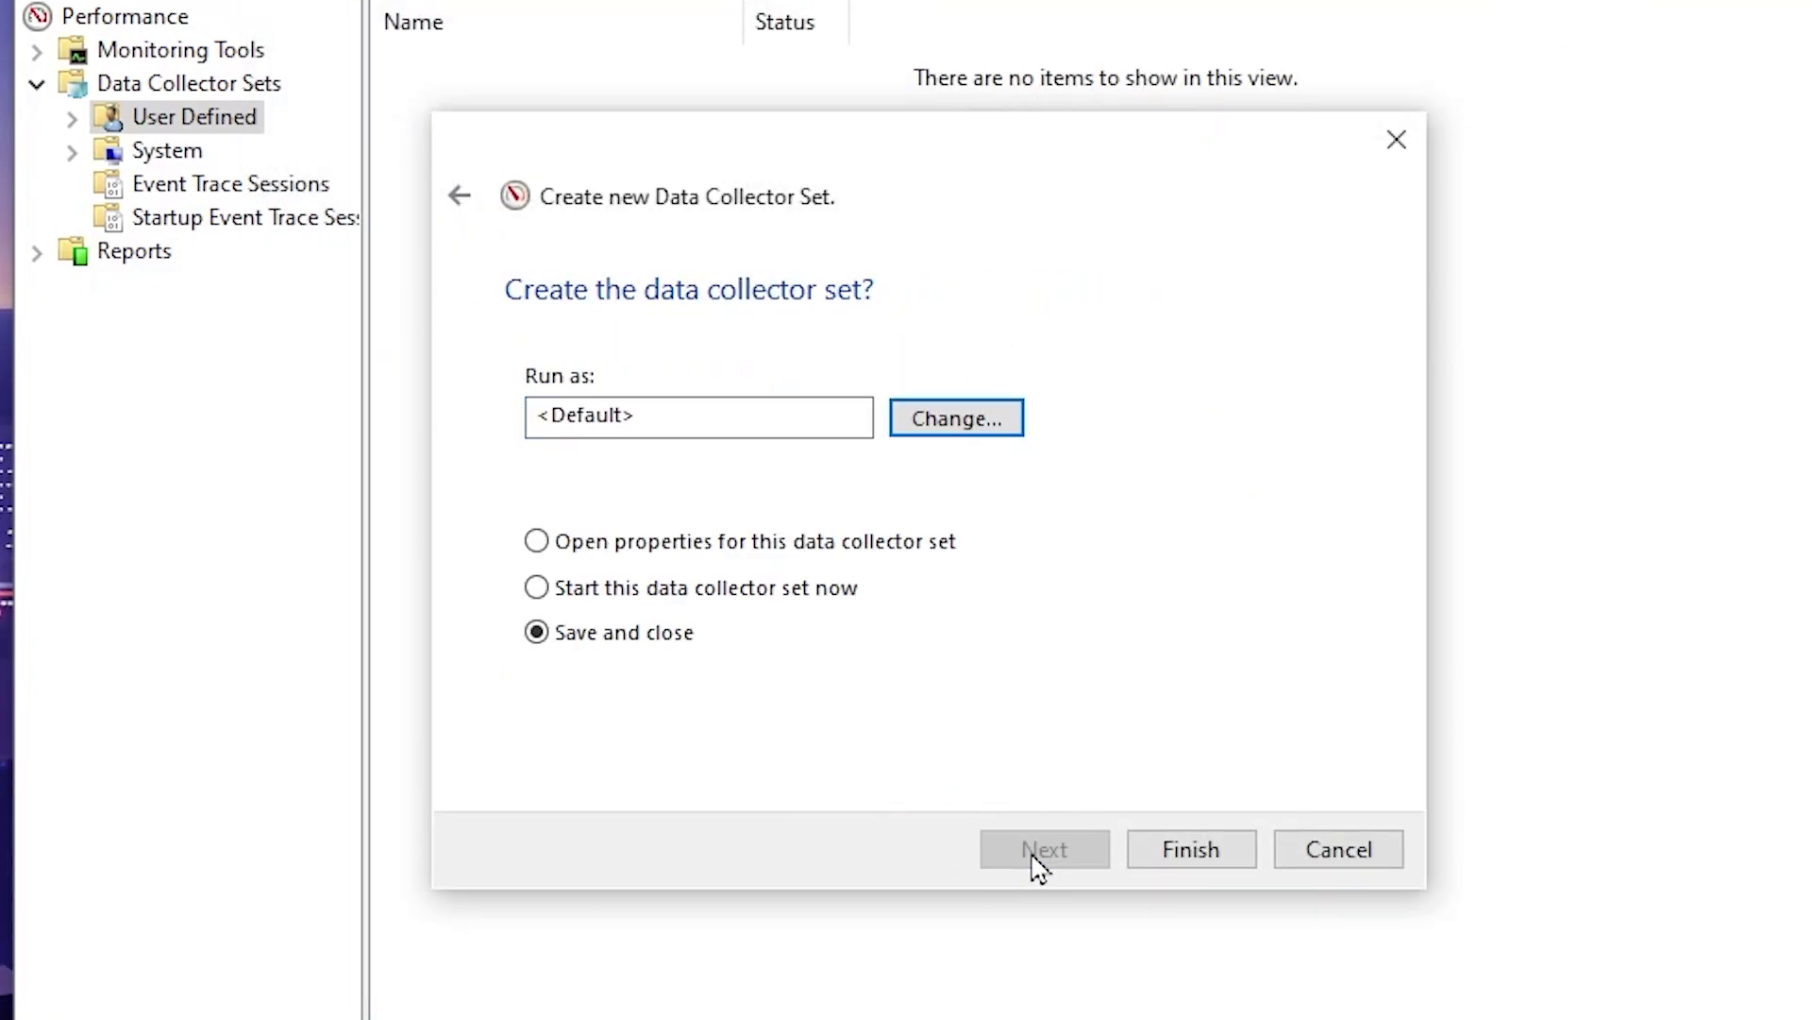
{"action": "left_click", "coordinate": [1202, 850]}
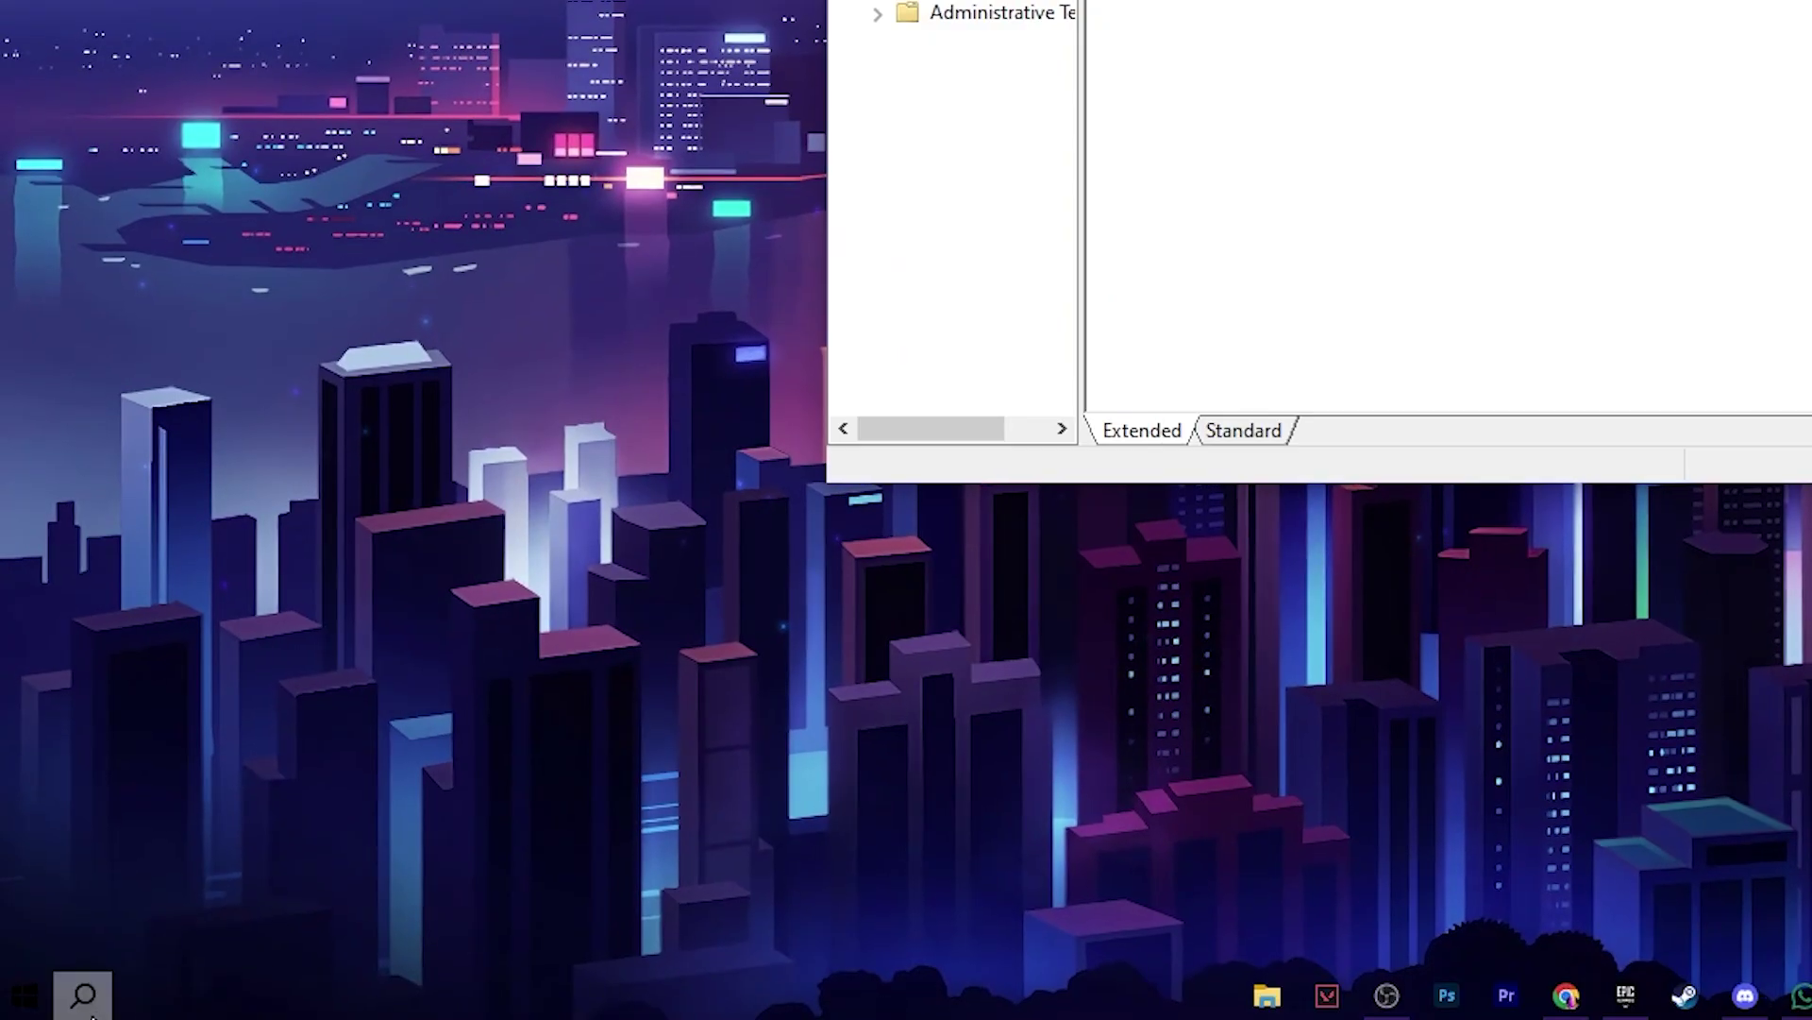
Step: Search 'local' and launch the Edit group policy result
{"action": "left_click", "coordinate": [83, 994]}
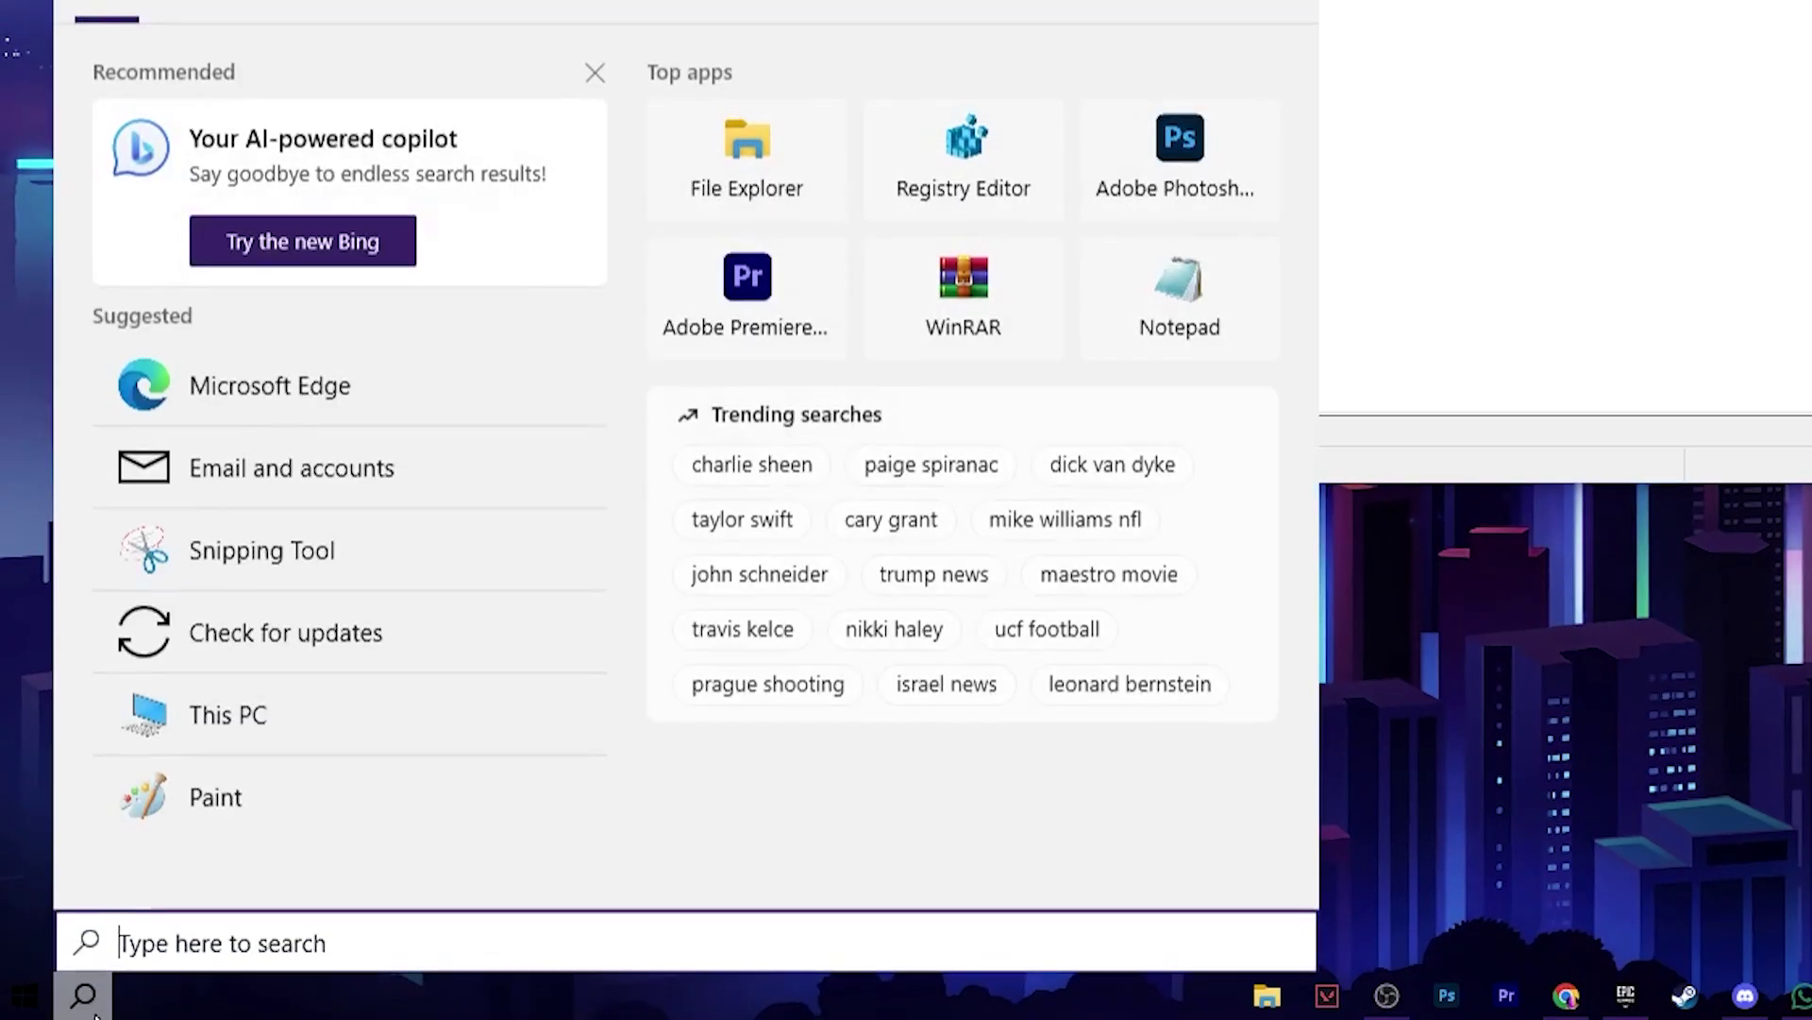
{"action": "type", "text": "local"}
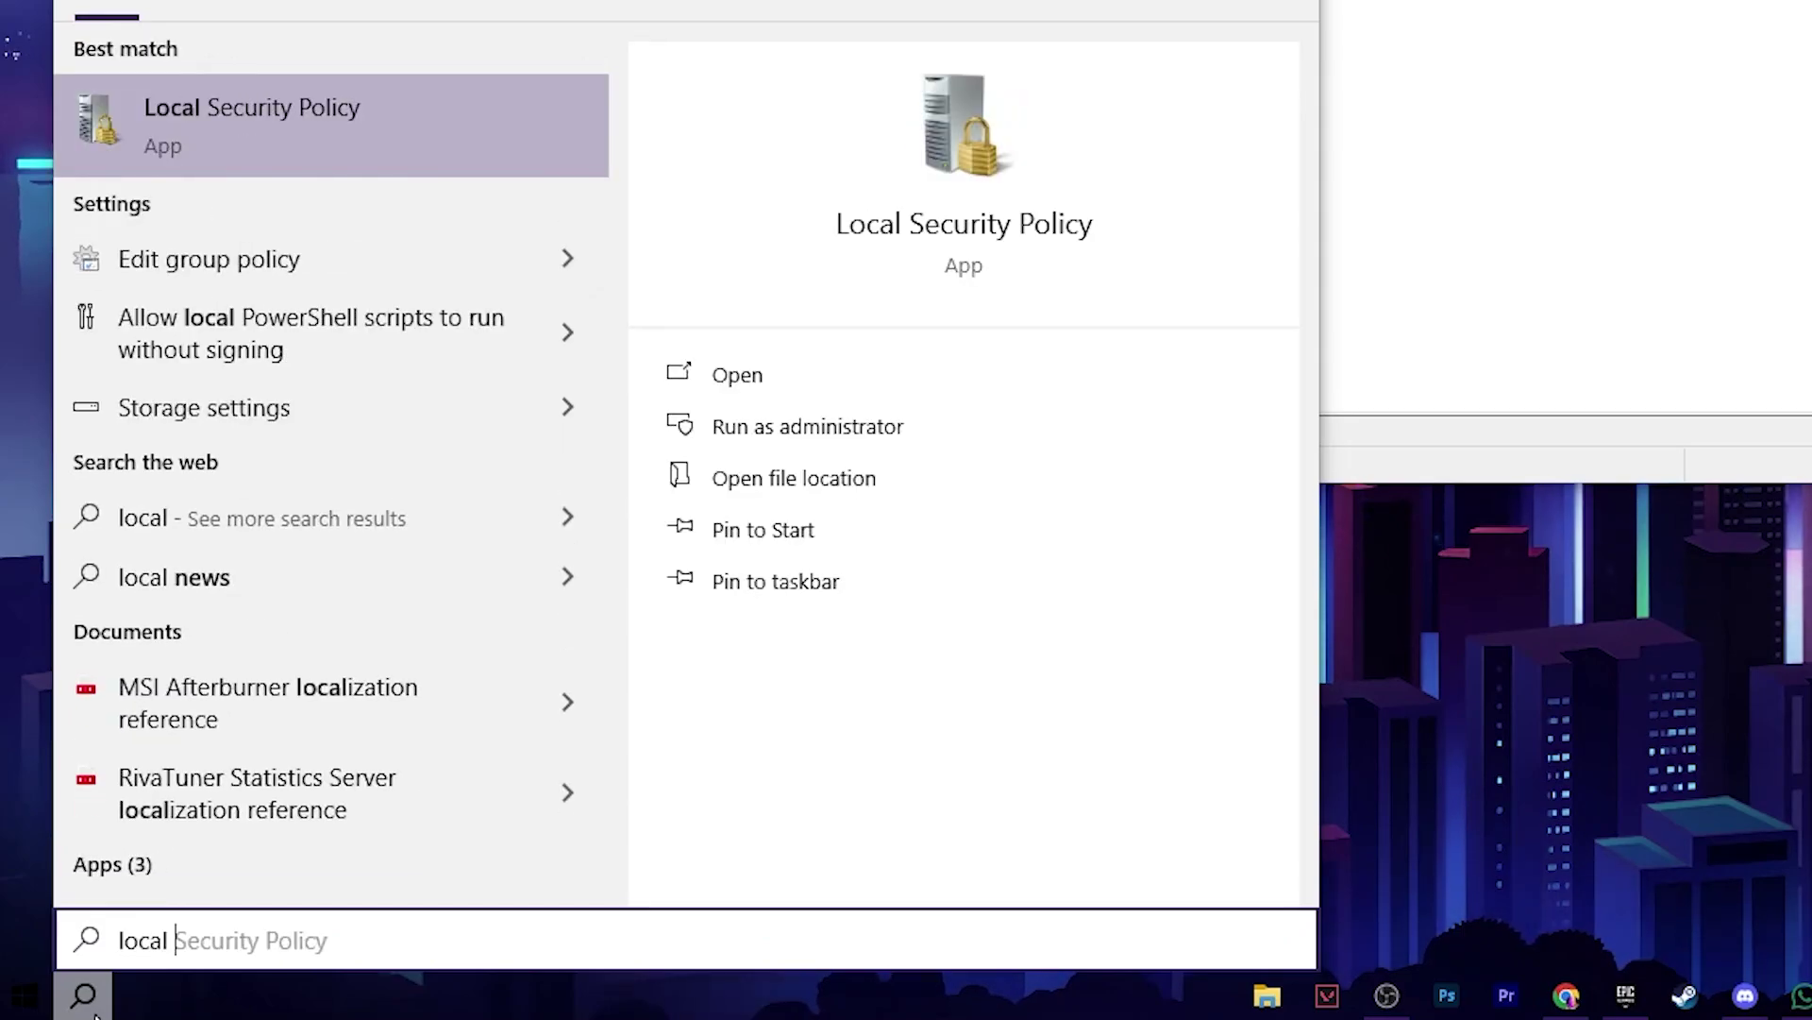
{"action": "left_click", "coordinate": [294, 266]}
Step: Close the duplicate editor and open the App Privacy policy 'Let Windows apps run in the background'
{"action": "left_click_drag", "start_coordinate": [182, 16], "coordinate": [642, 99]}
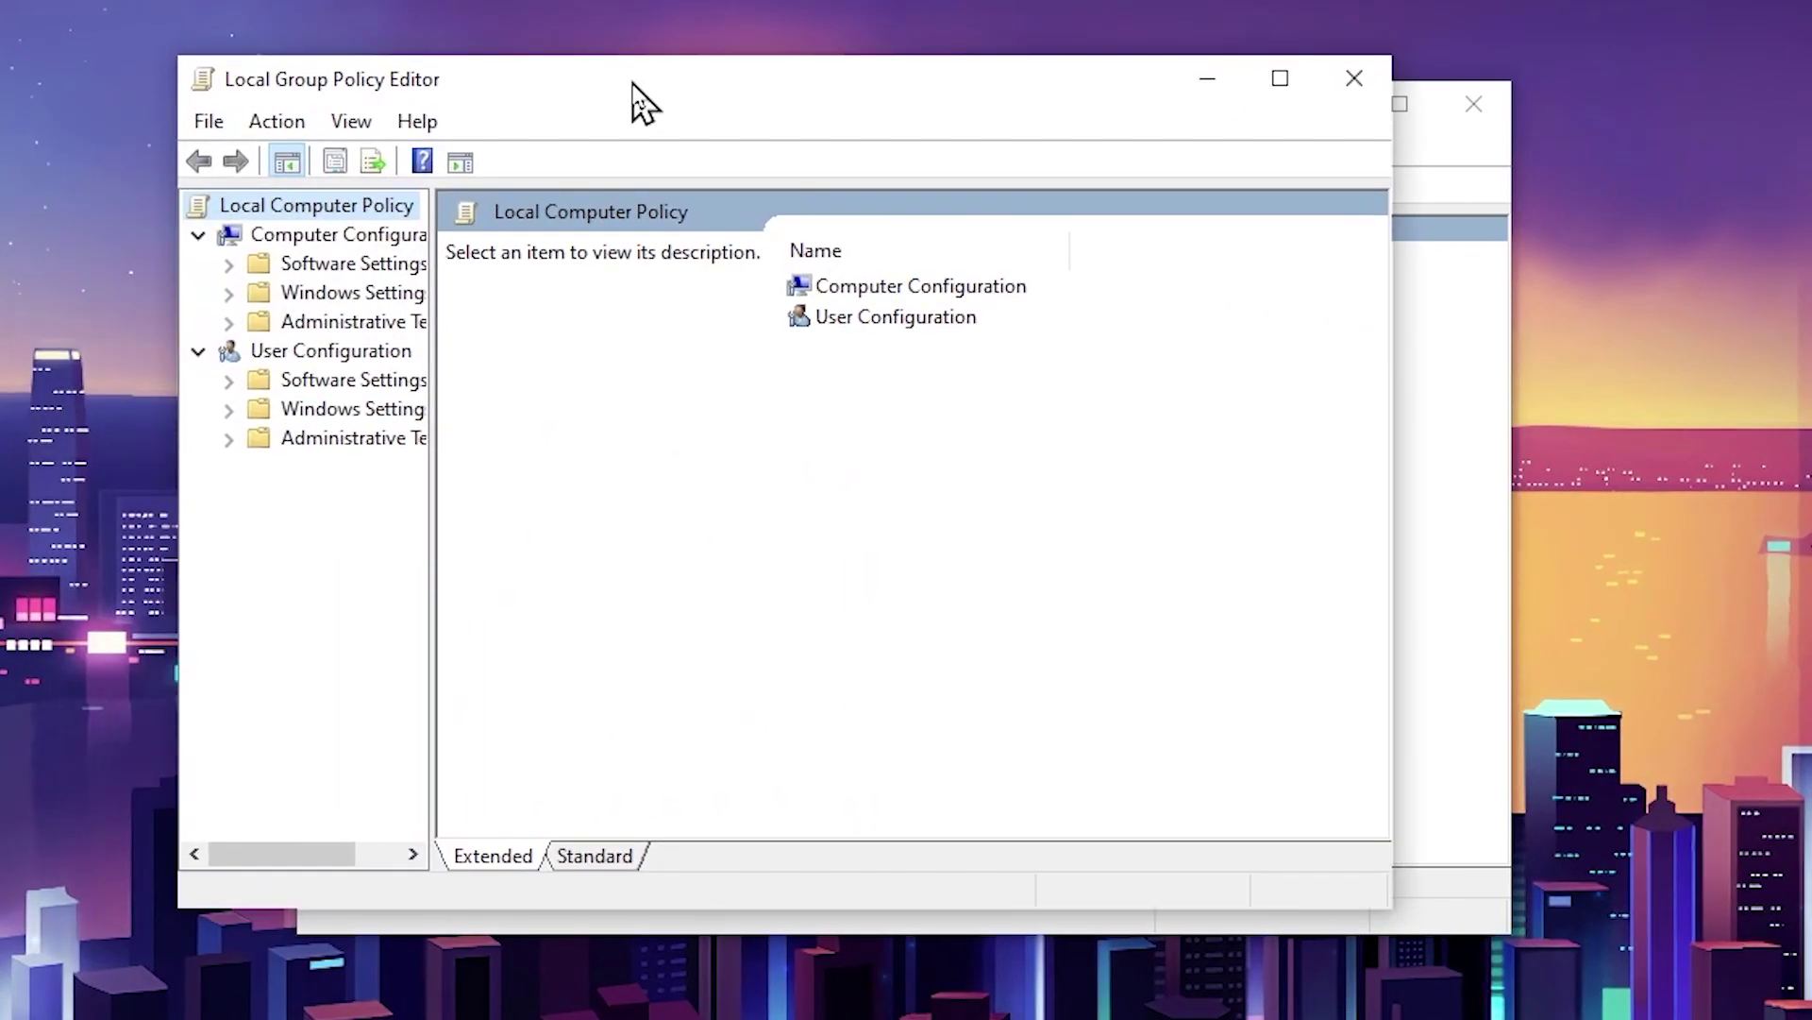
{"action": "left_click", "coordinate": [1354, 78]}
{"action": "double_click", "coordinate": [1027, 319]}
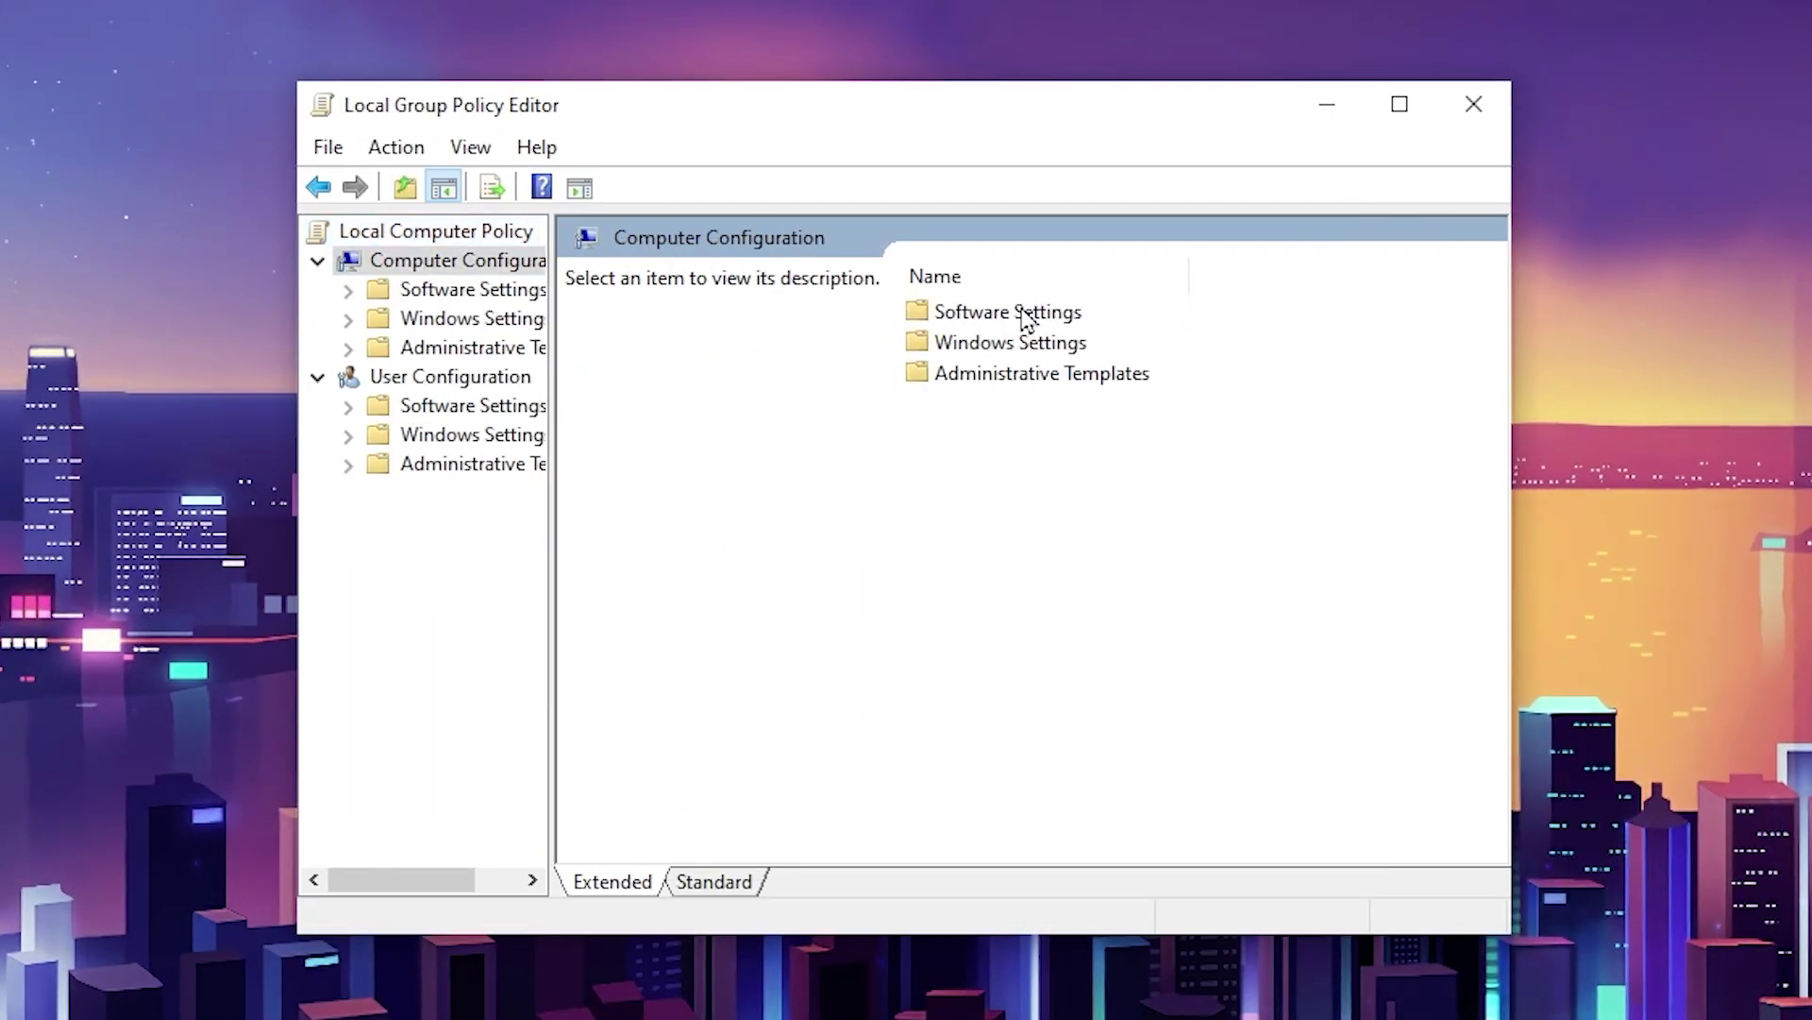
{"action": "double_click", "coordinate": [1018, 376]}
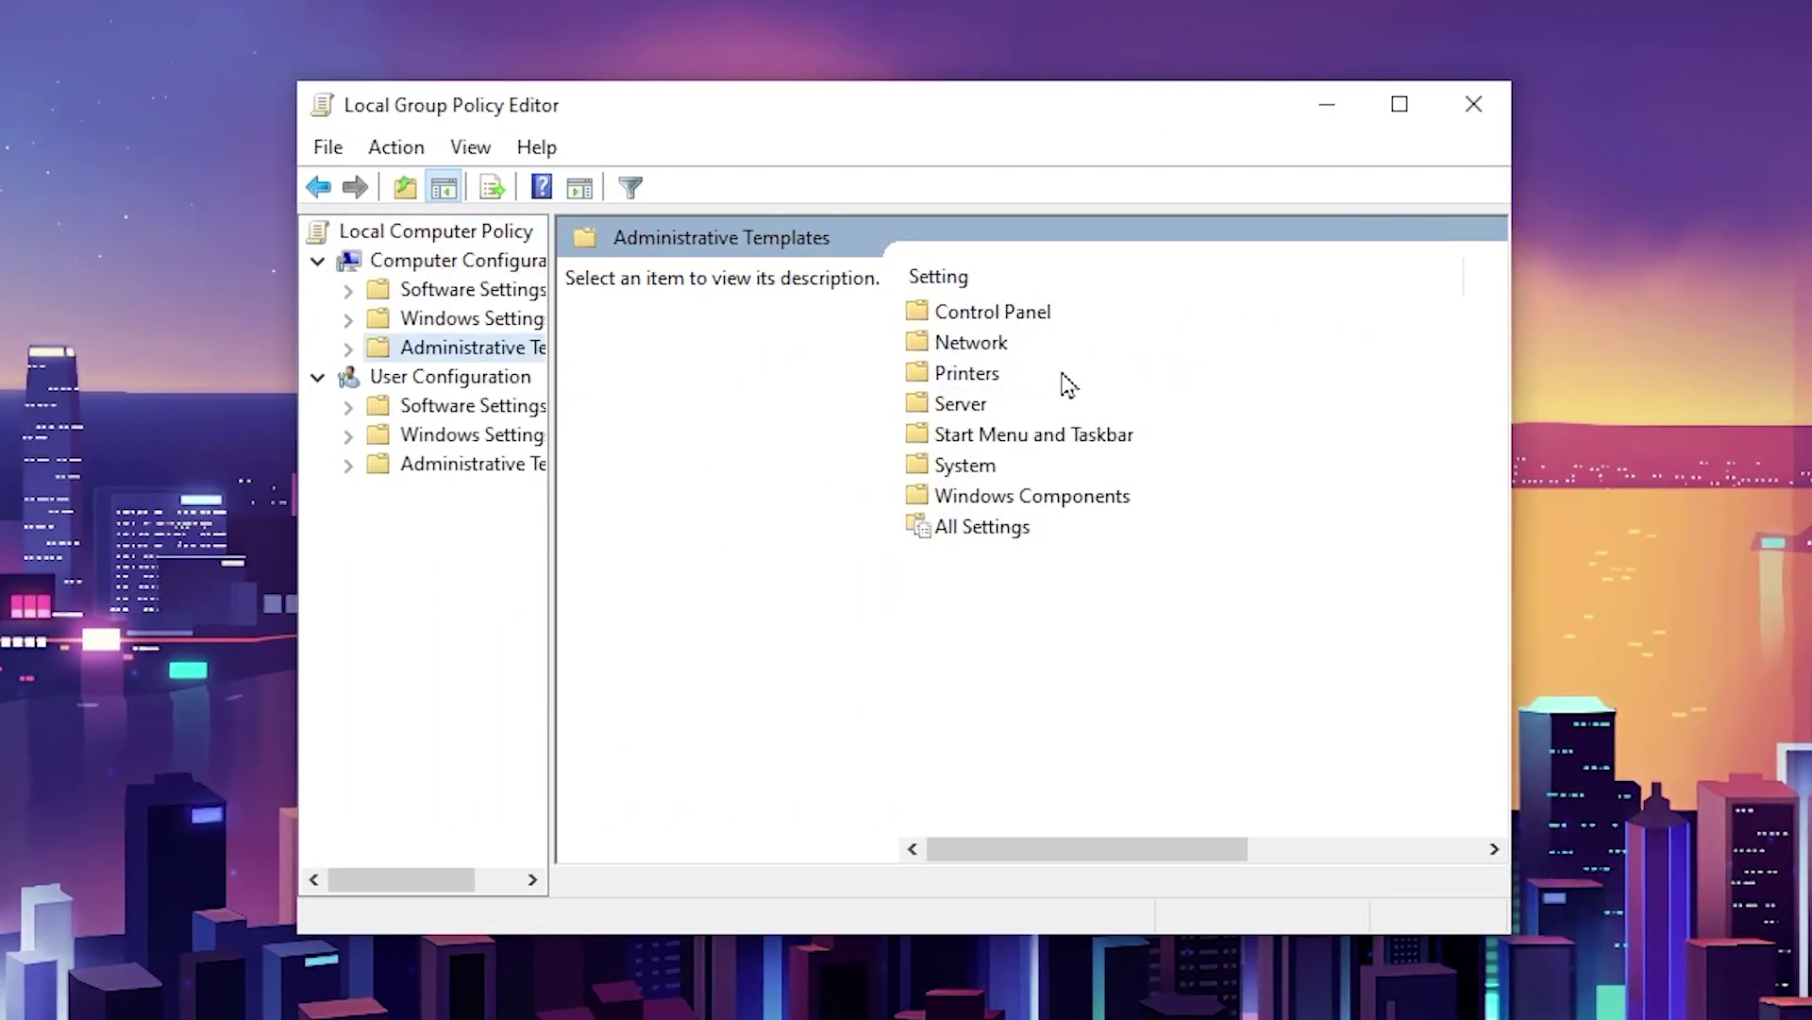
{"action": "double_click", "coordinate": [1025, 496]}
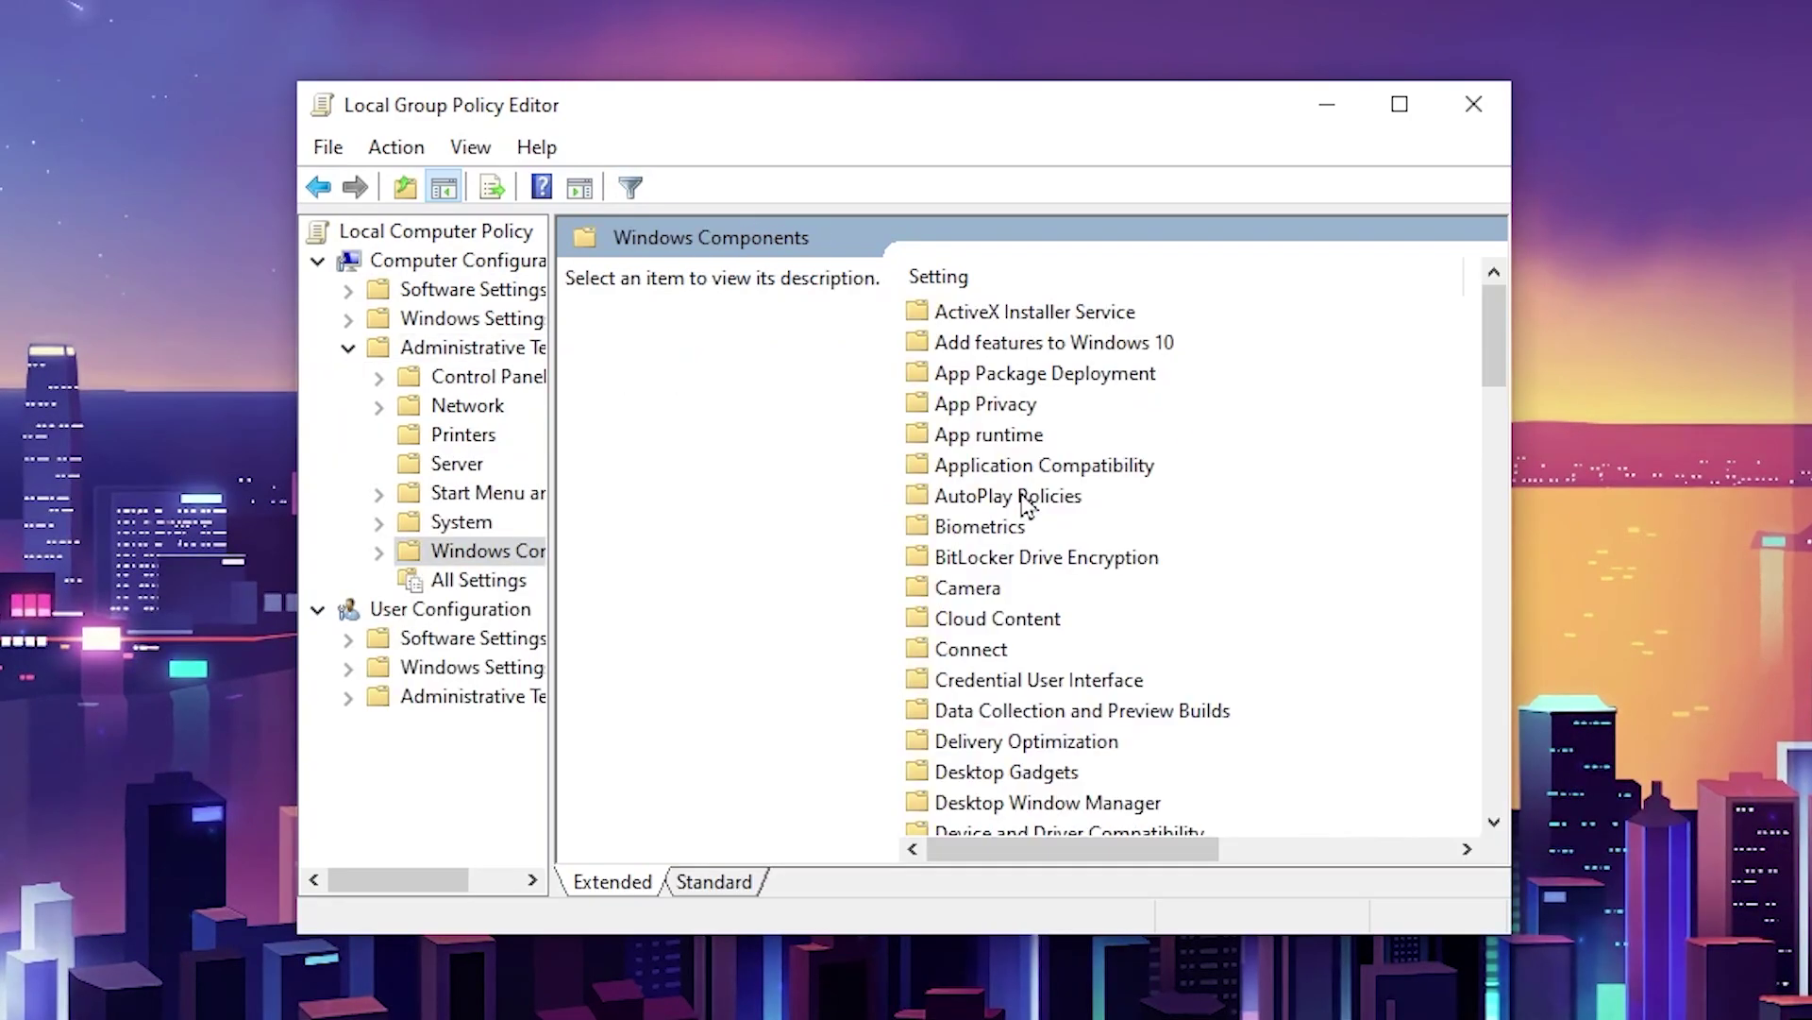
{"action": "double_click", "coordinate": [980, 405]}
{"action": "scroll", "coordinate": [1071, 486], "scroll_direction": "down", "scroll_amount": 2}
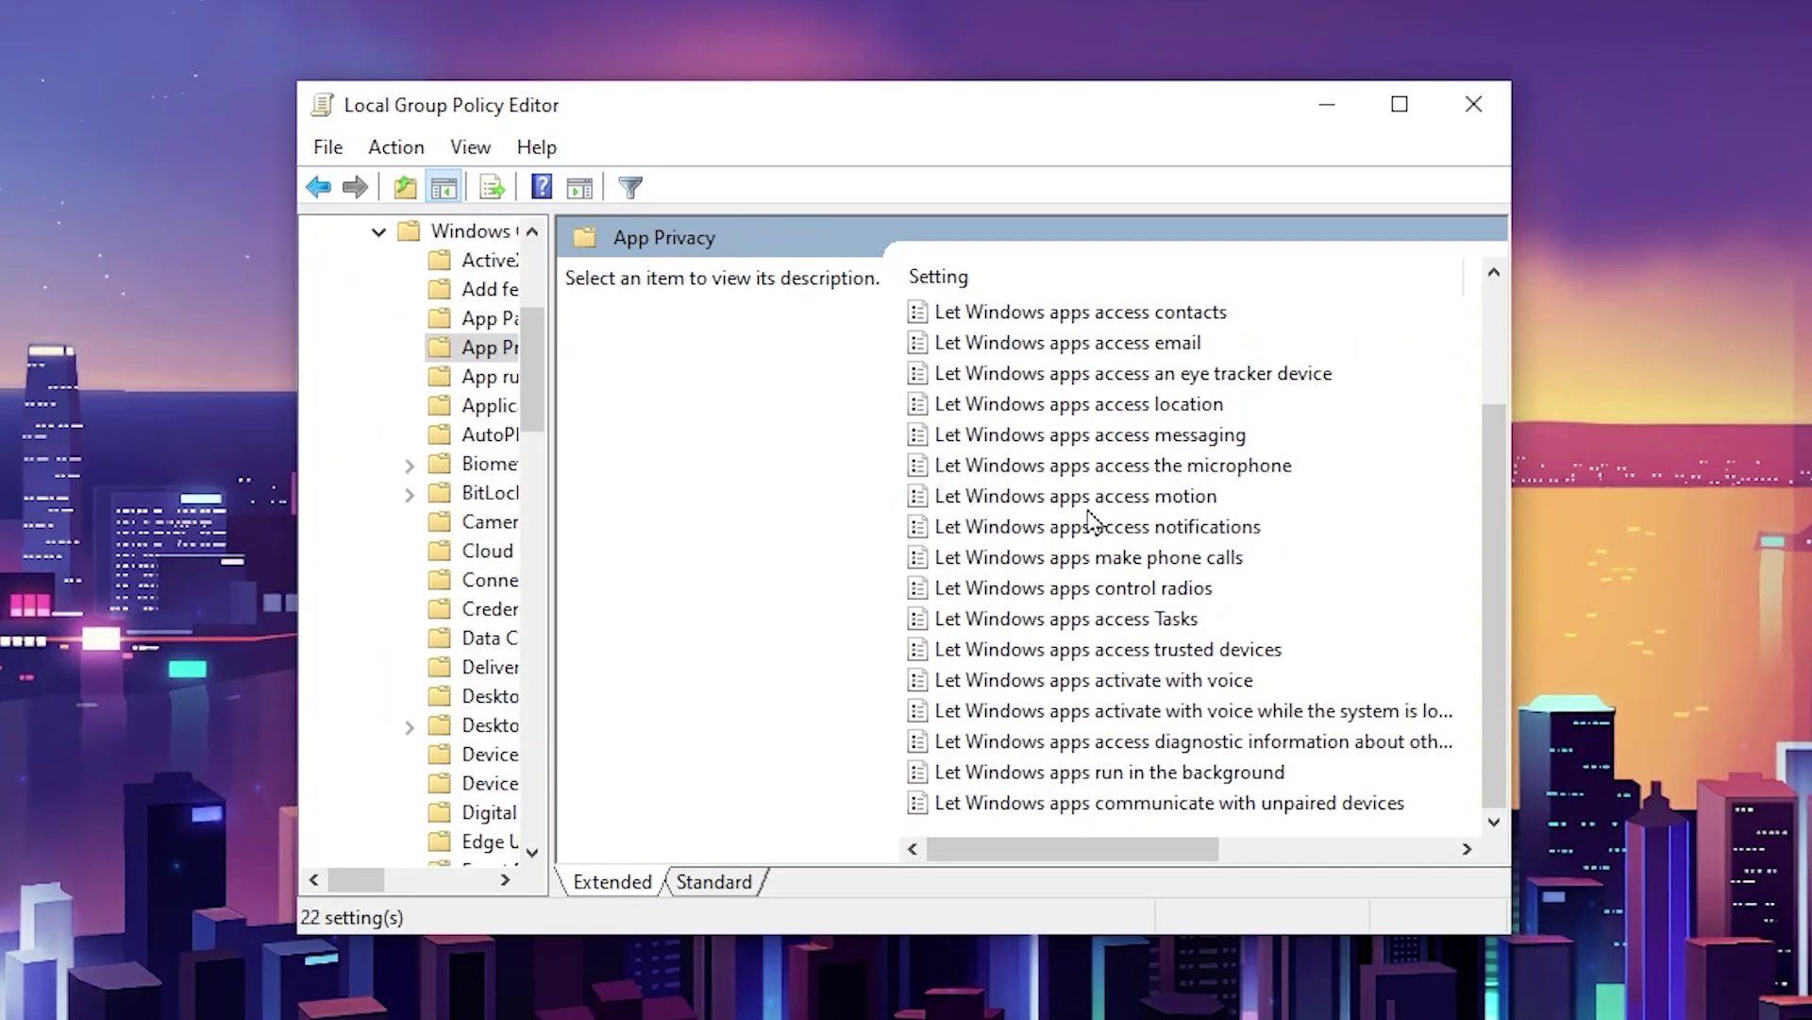
{"action": "double_click", "coordinate": [1255, 774]}
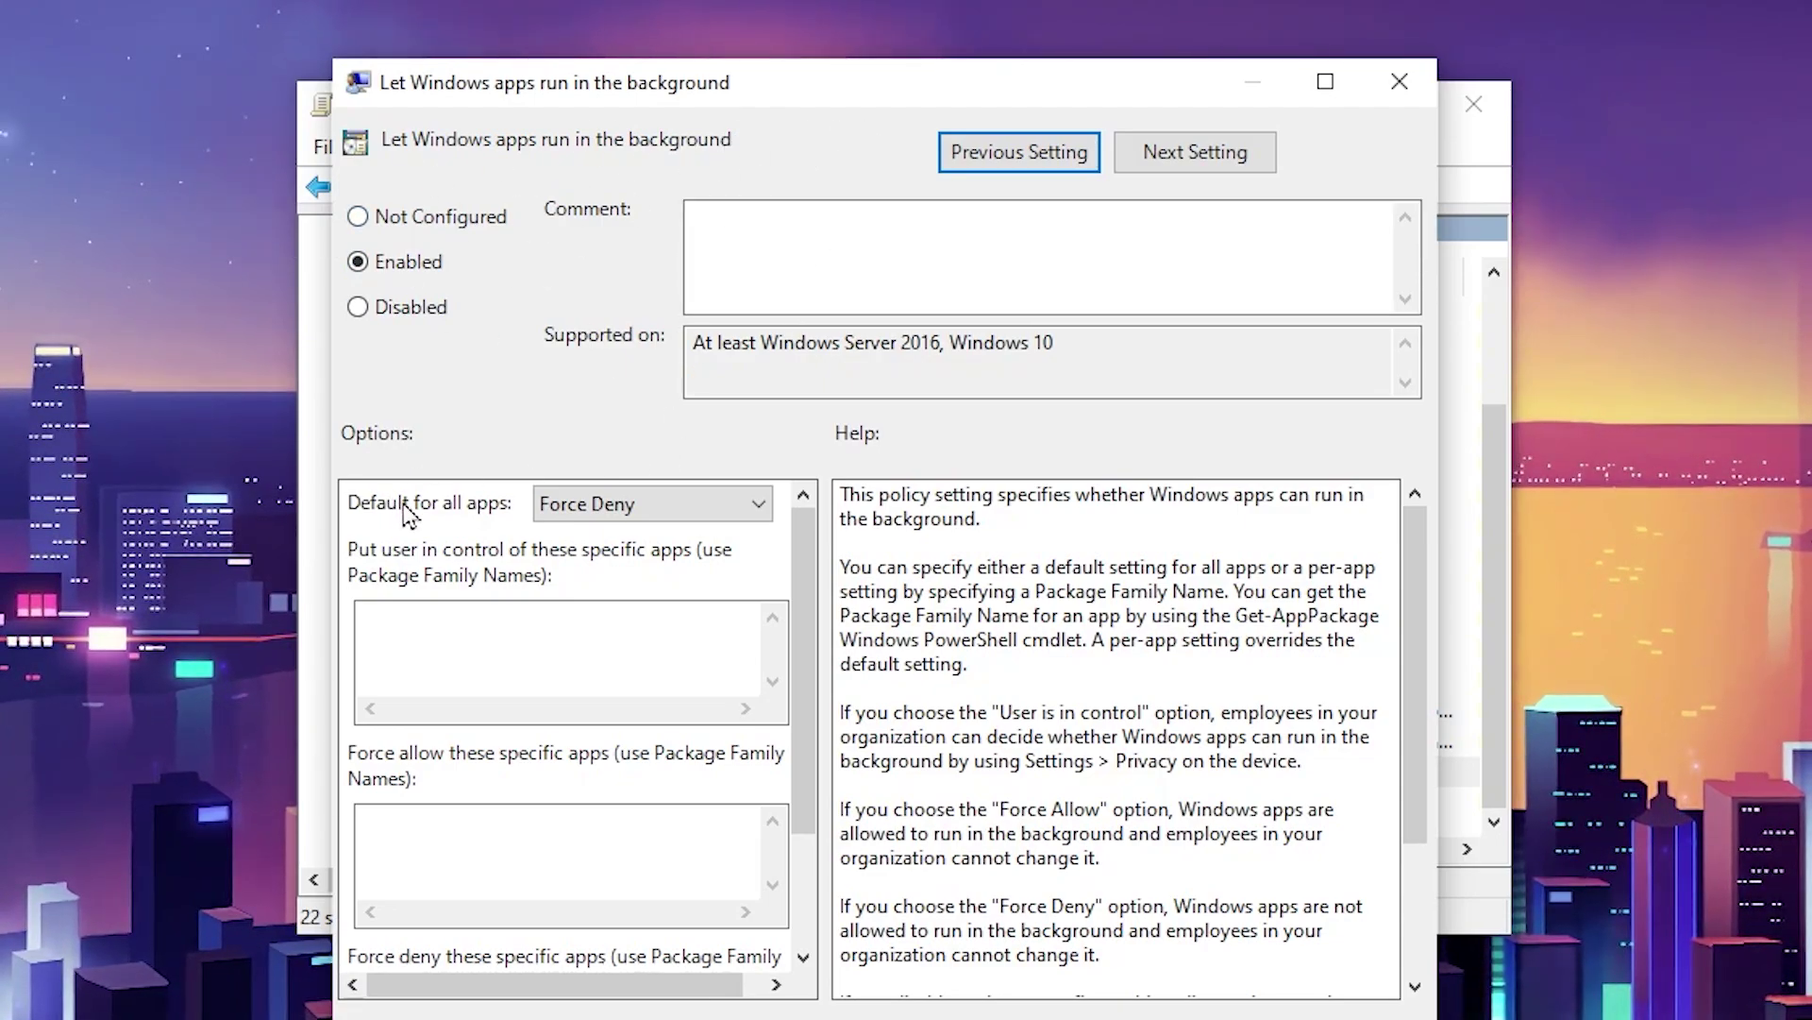
Step: Apply Force Deny as the default for all apps and go back to Computer Configuration
{"action": "left_click", "coordinate": [557, 505]}
{"action": "left_click", "coordinate": [579, 587]}
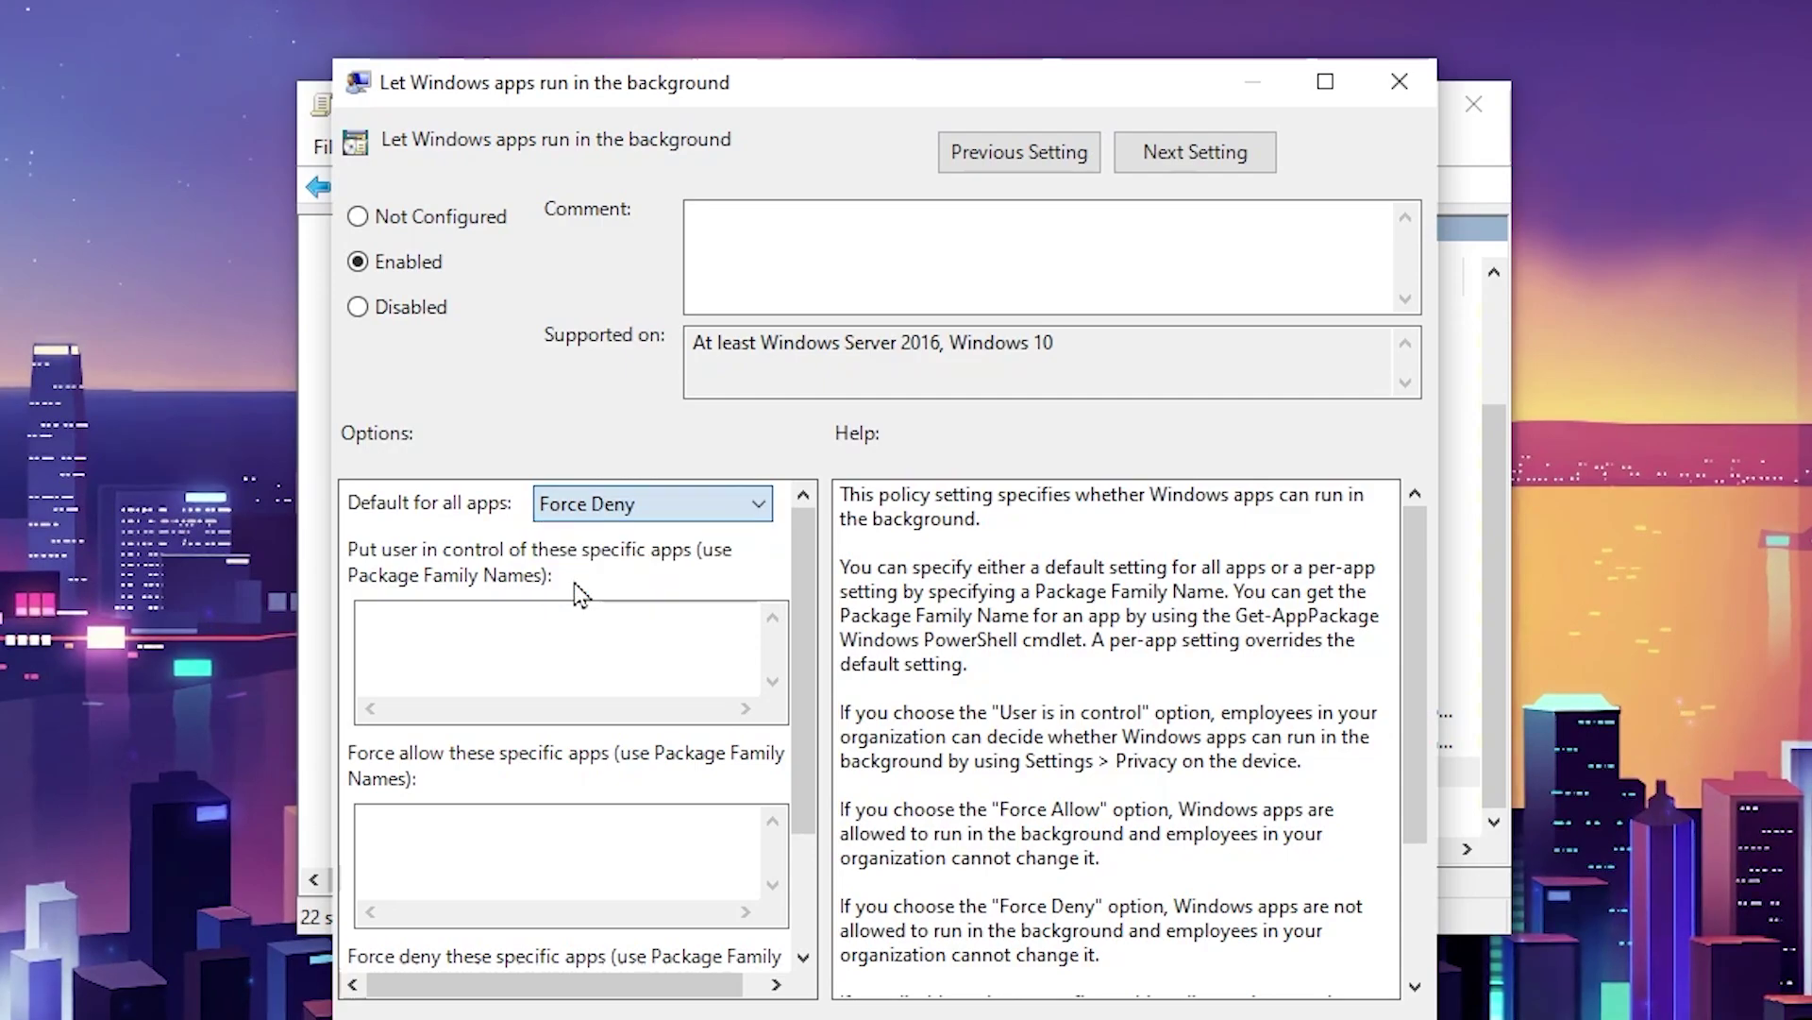
{"action": "key", "text": "Return"}
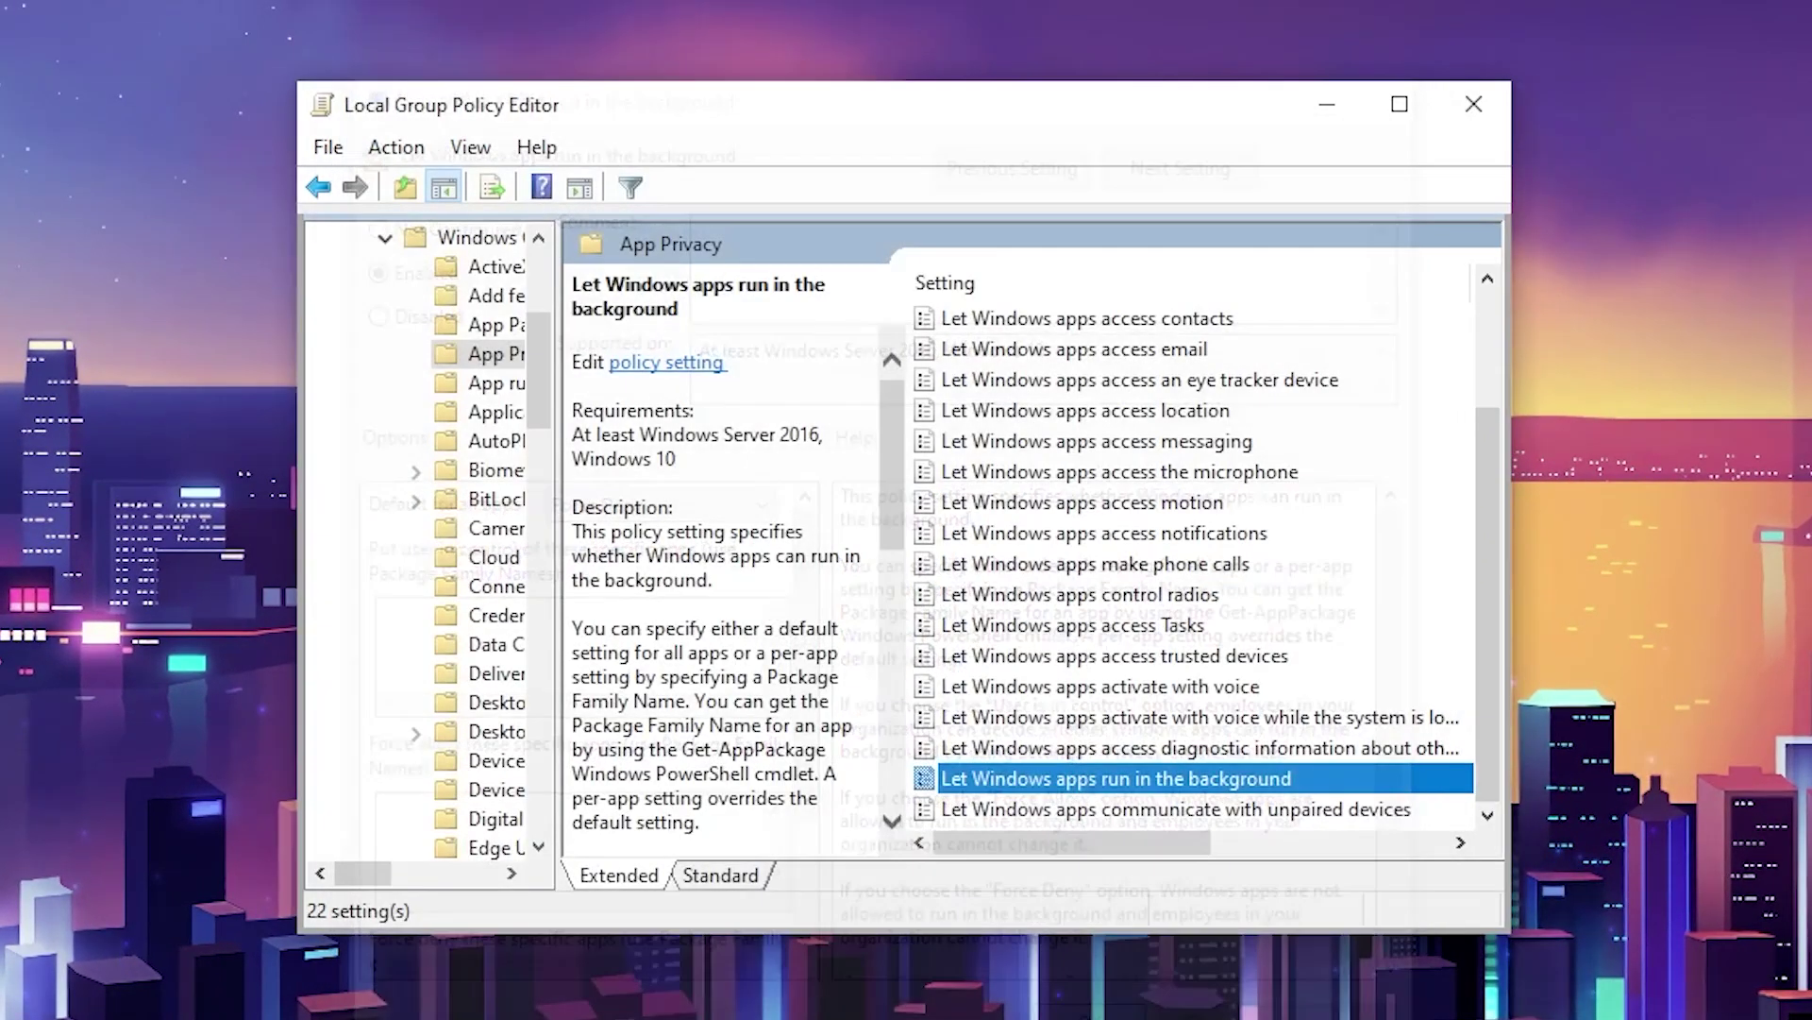
{"action": "left_click", "coordinate": [319, 189]}
{"action": "left_click", "coordinate": [319, 189]}
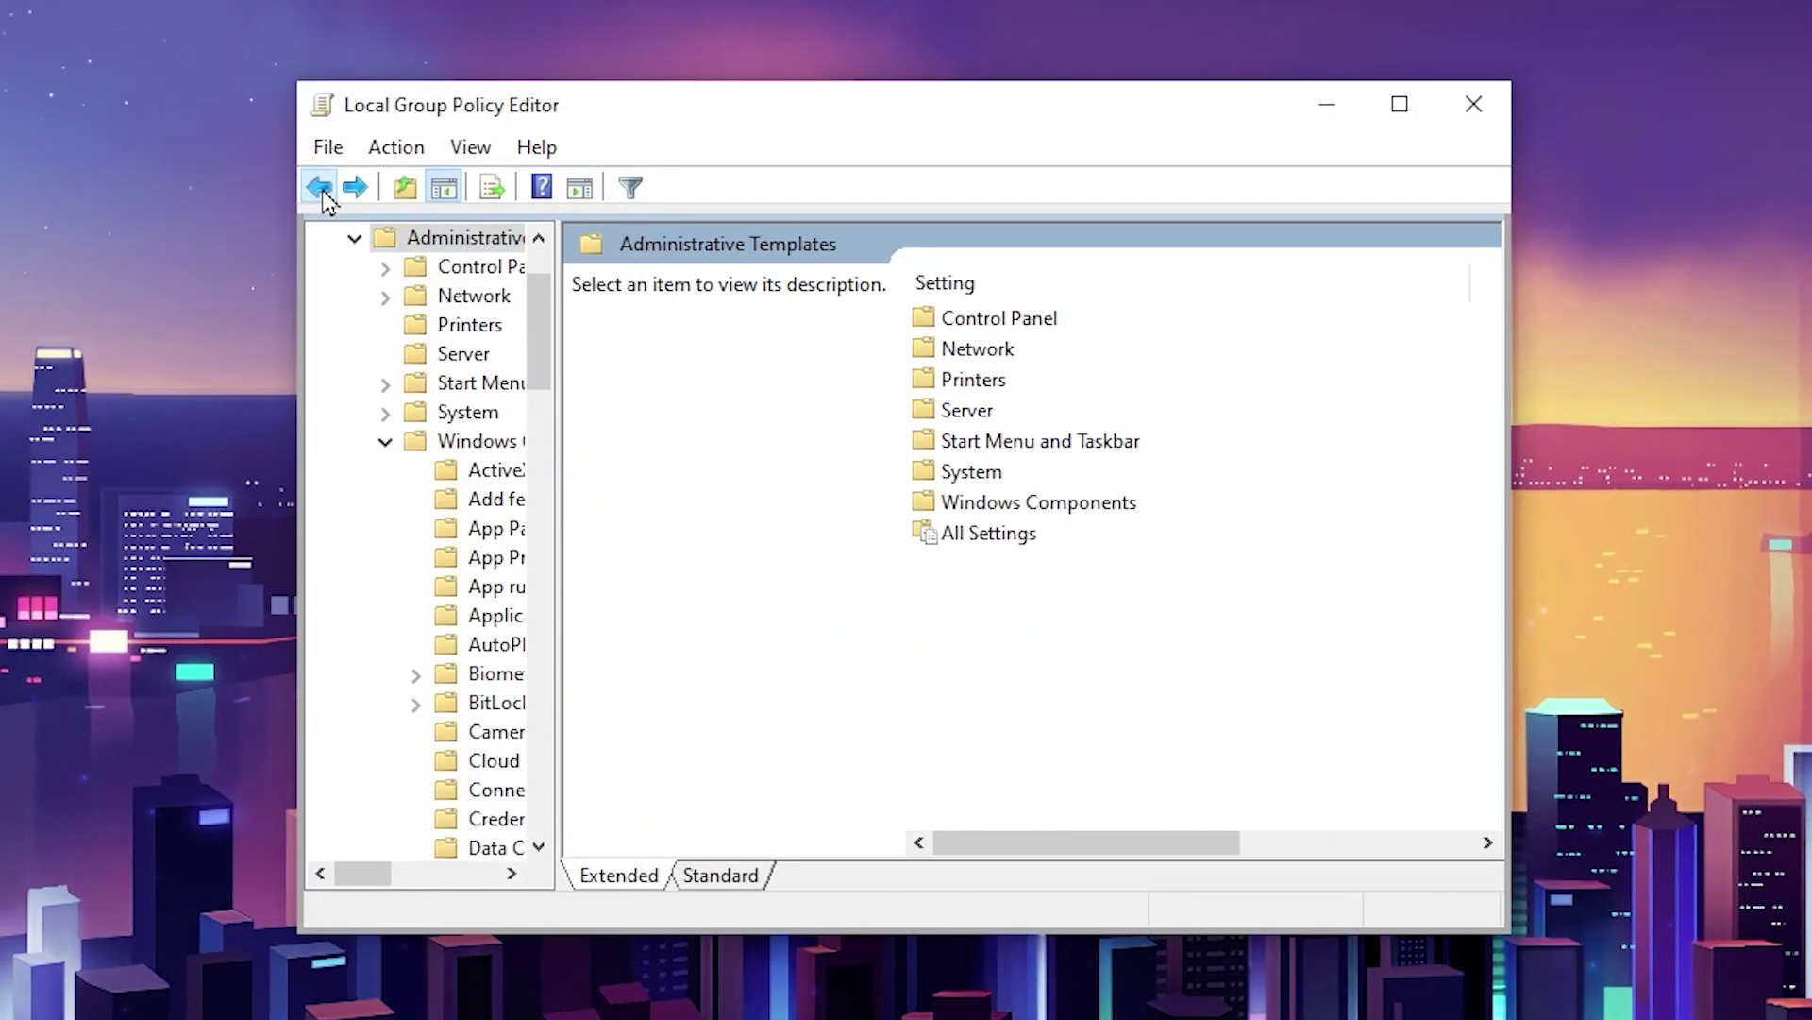
{"action": "left_click", "coordinate": [319, 188]}
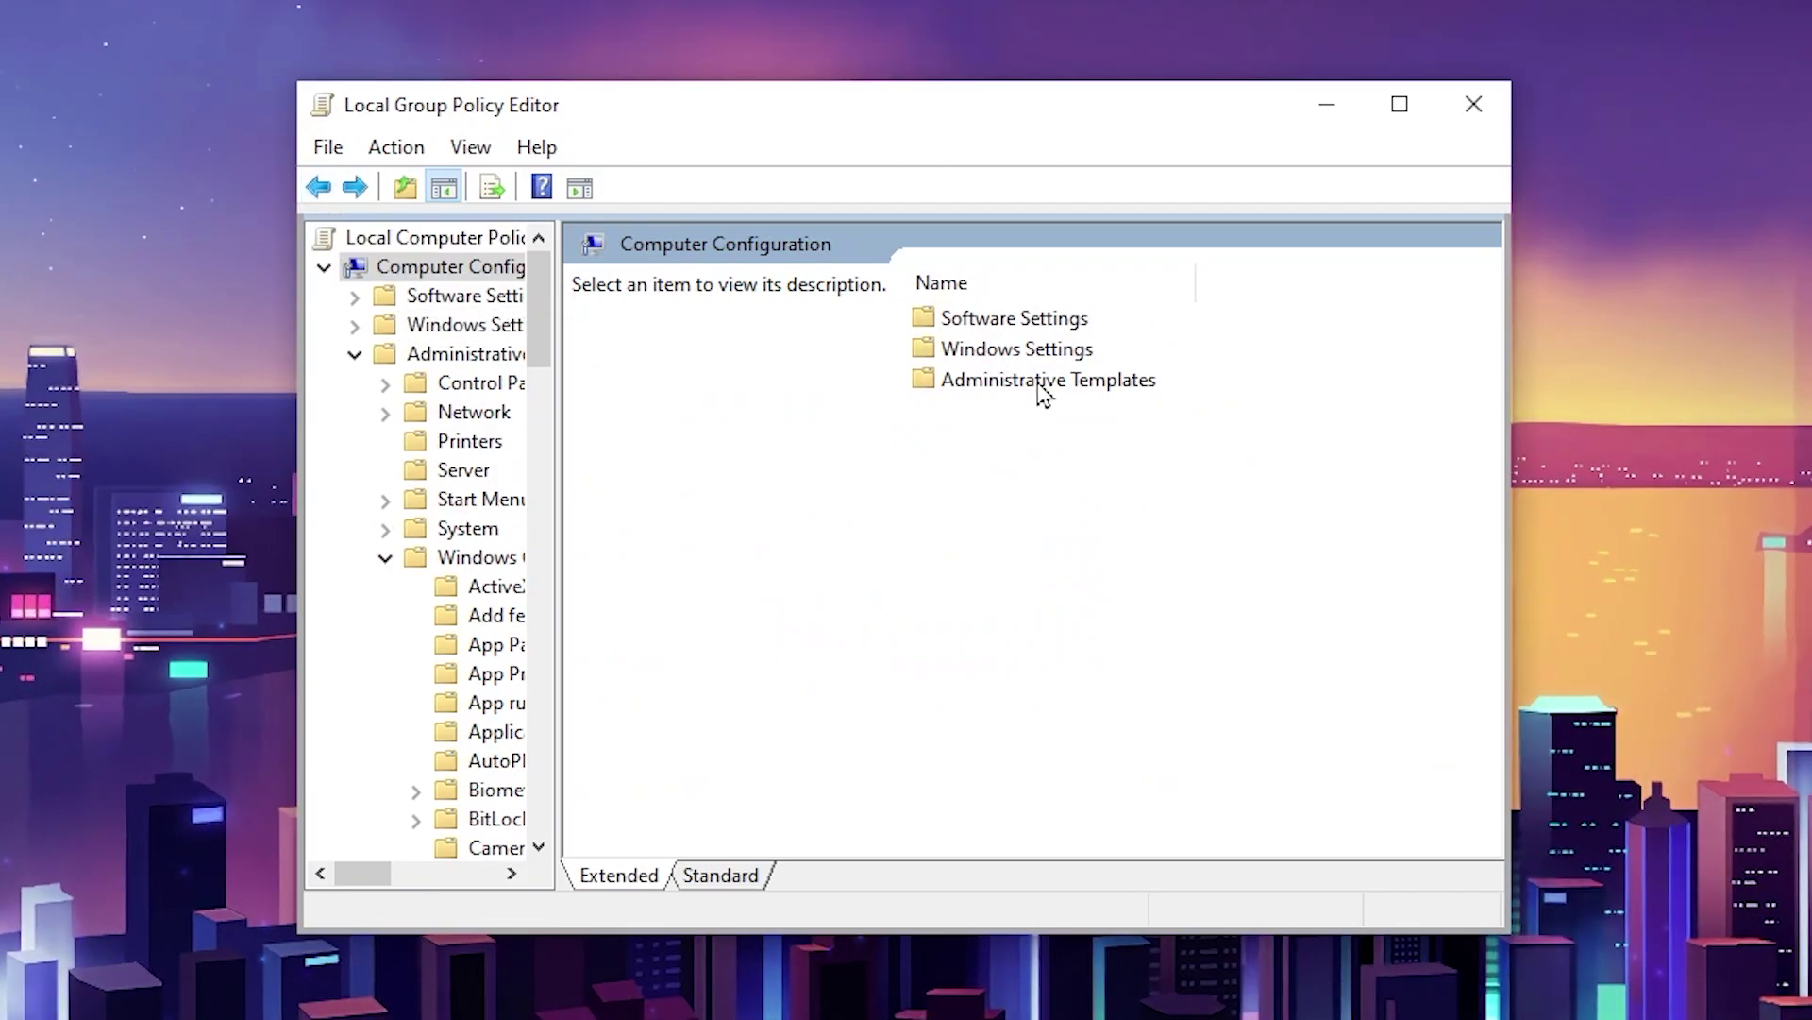
Step: Enable 'Turn off Power Throttling' under System > Power Management > Power Throttling Settings
{"action": "double_click", "coordinate": [1043, 394]}
{"action": "double_click", "coordinate": [1145, 477]}
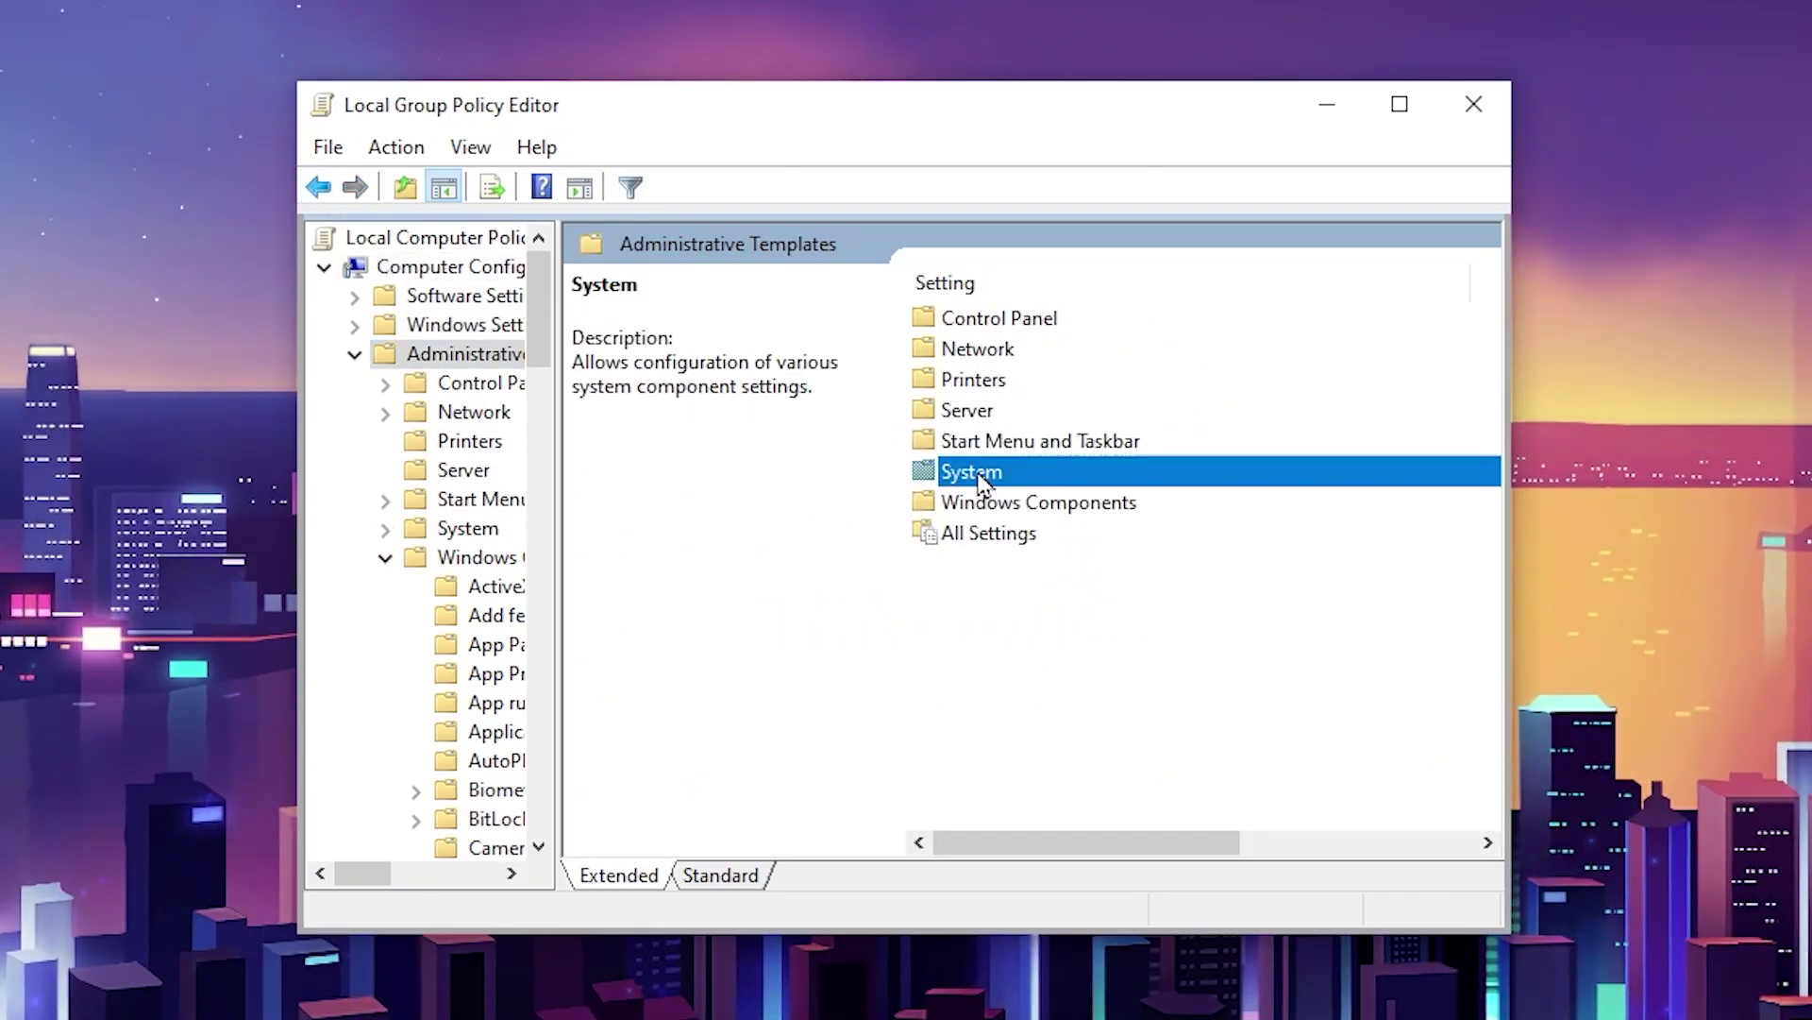
{"action": "scroll", "coordinate": [1092, 535], "scroll_direction": "down", "scroll_amount": 5}
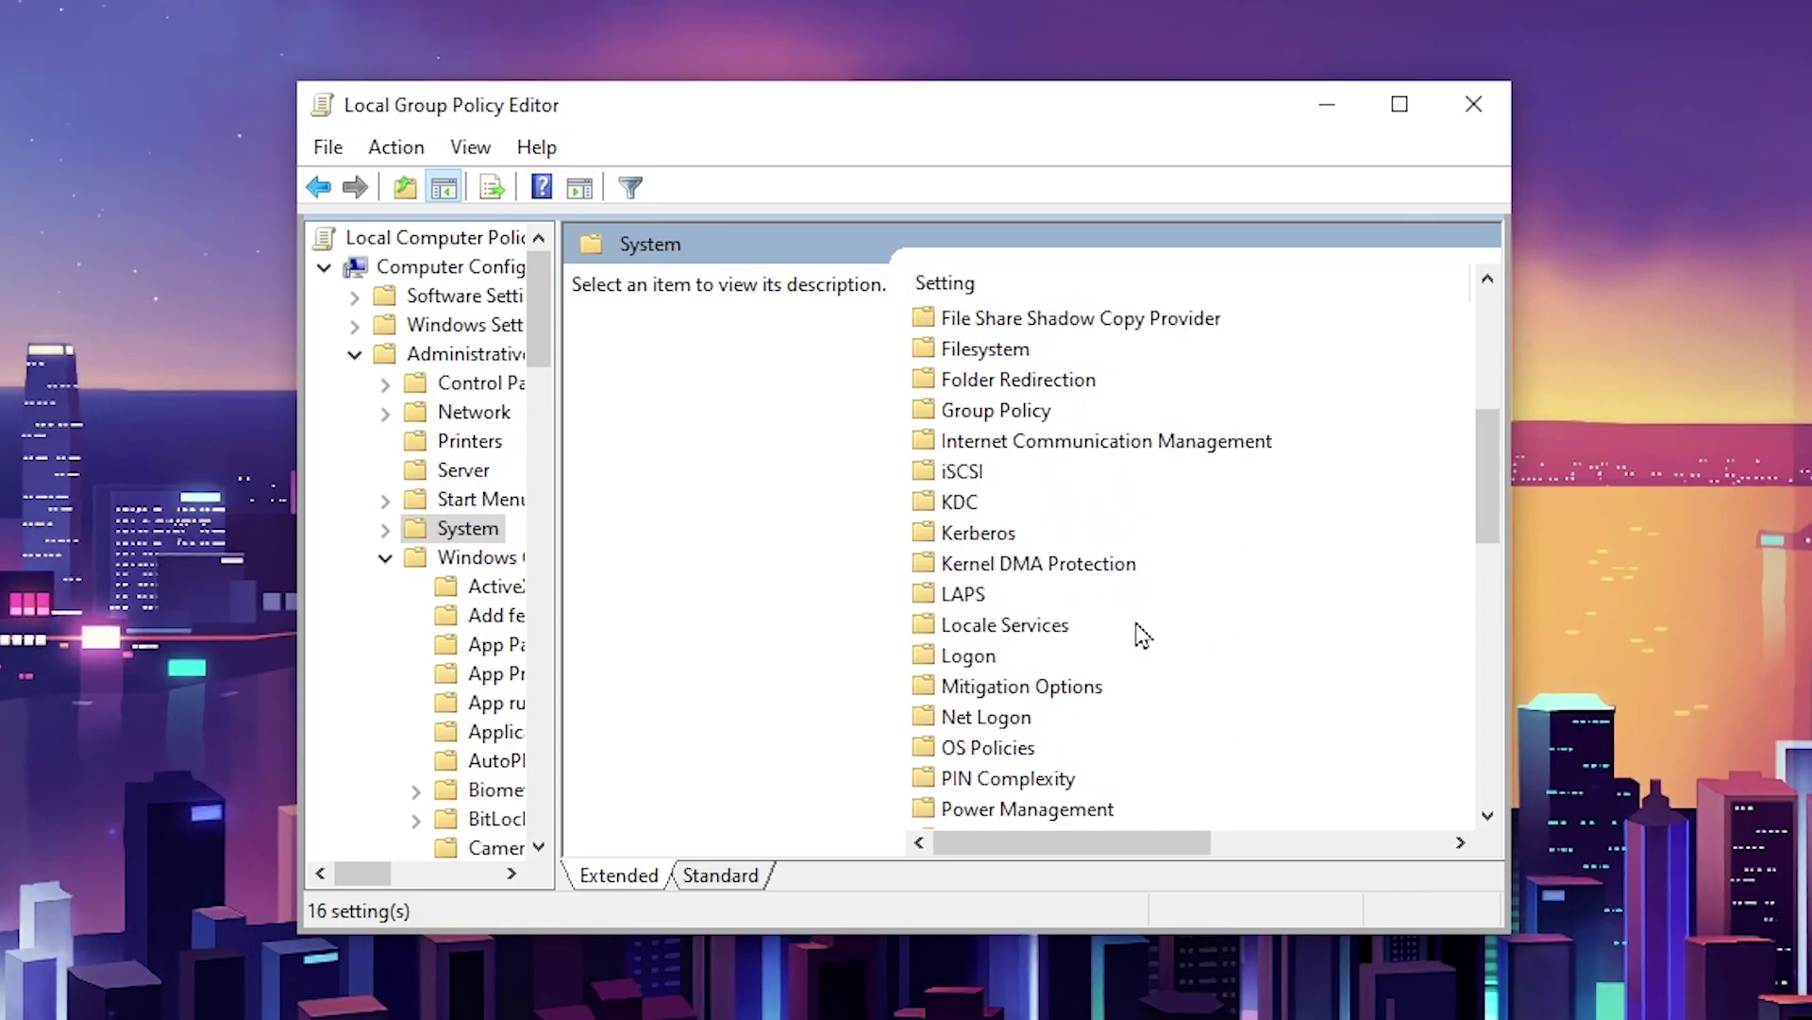
{"action": "scroll", "coordinate": [1170, 673], "scroll_direction": "down", "scroll_amount": 2}
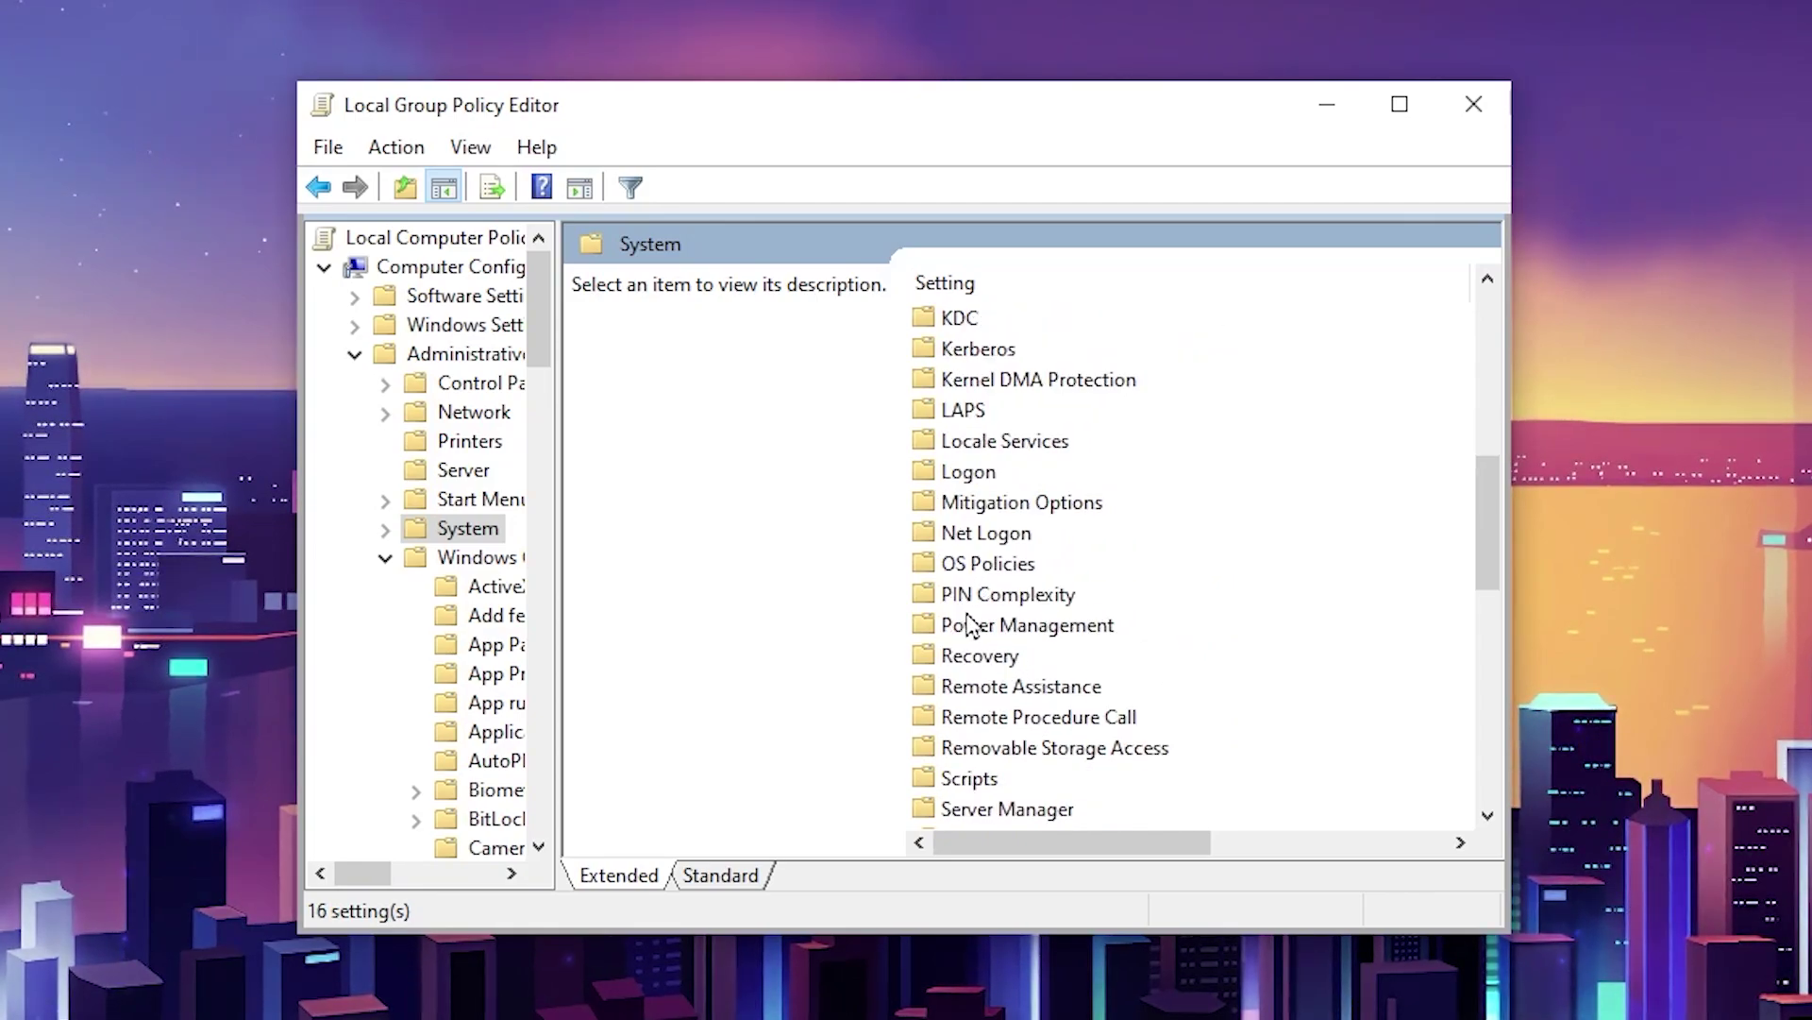
{"action": "double_click", "coordinate": [1068, 630]}
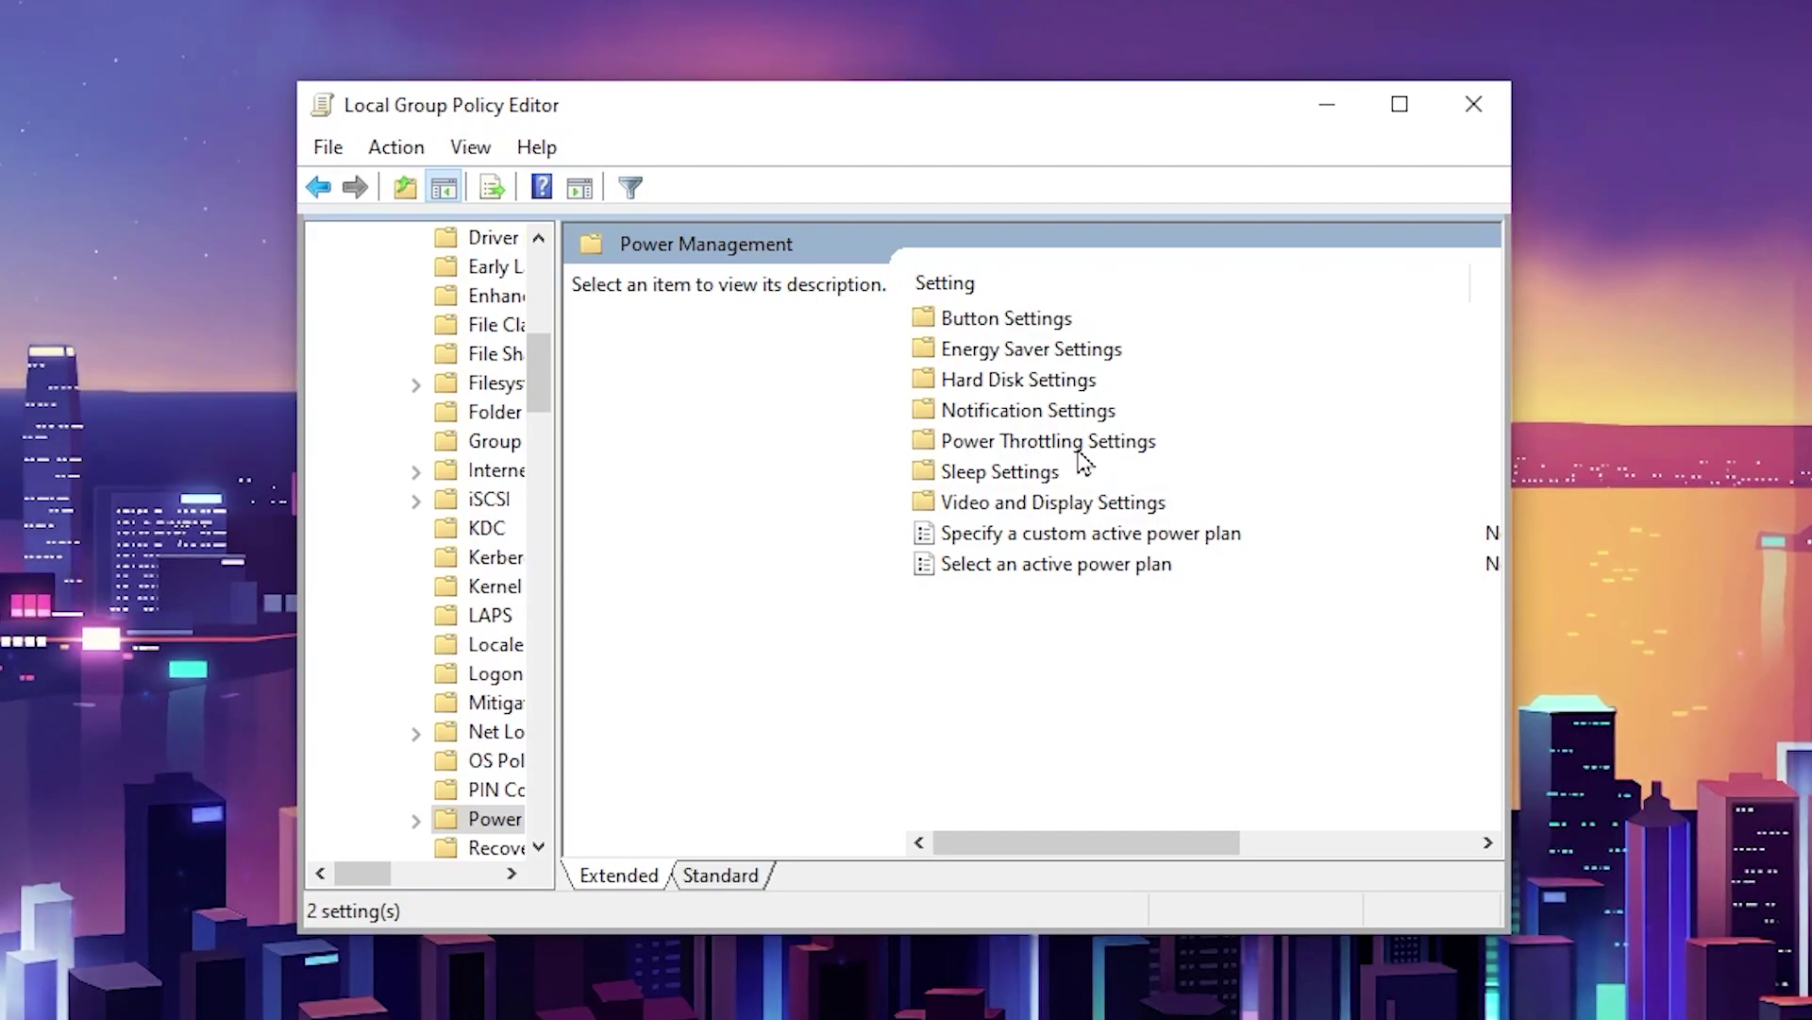
{"action": "double_click", "coordinate": [1121, 442]}
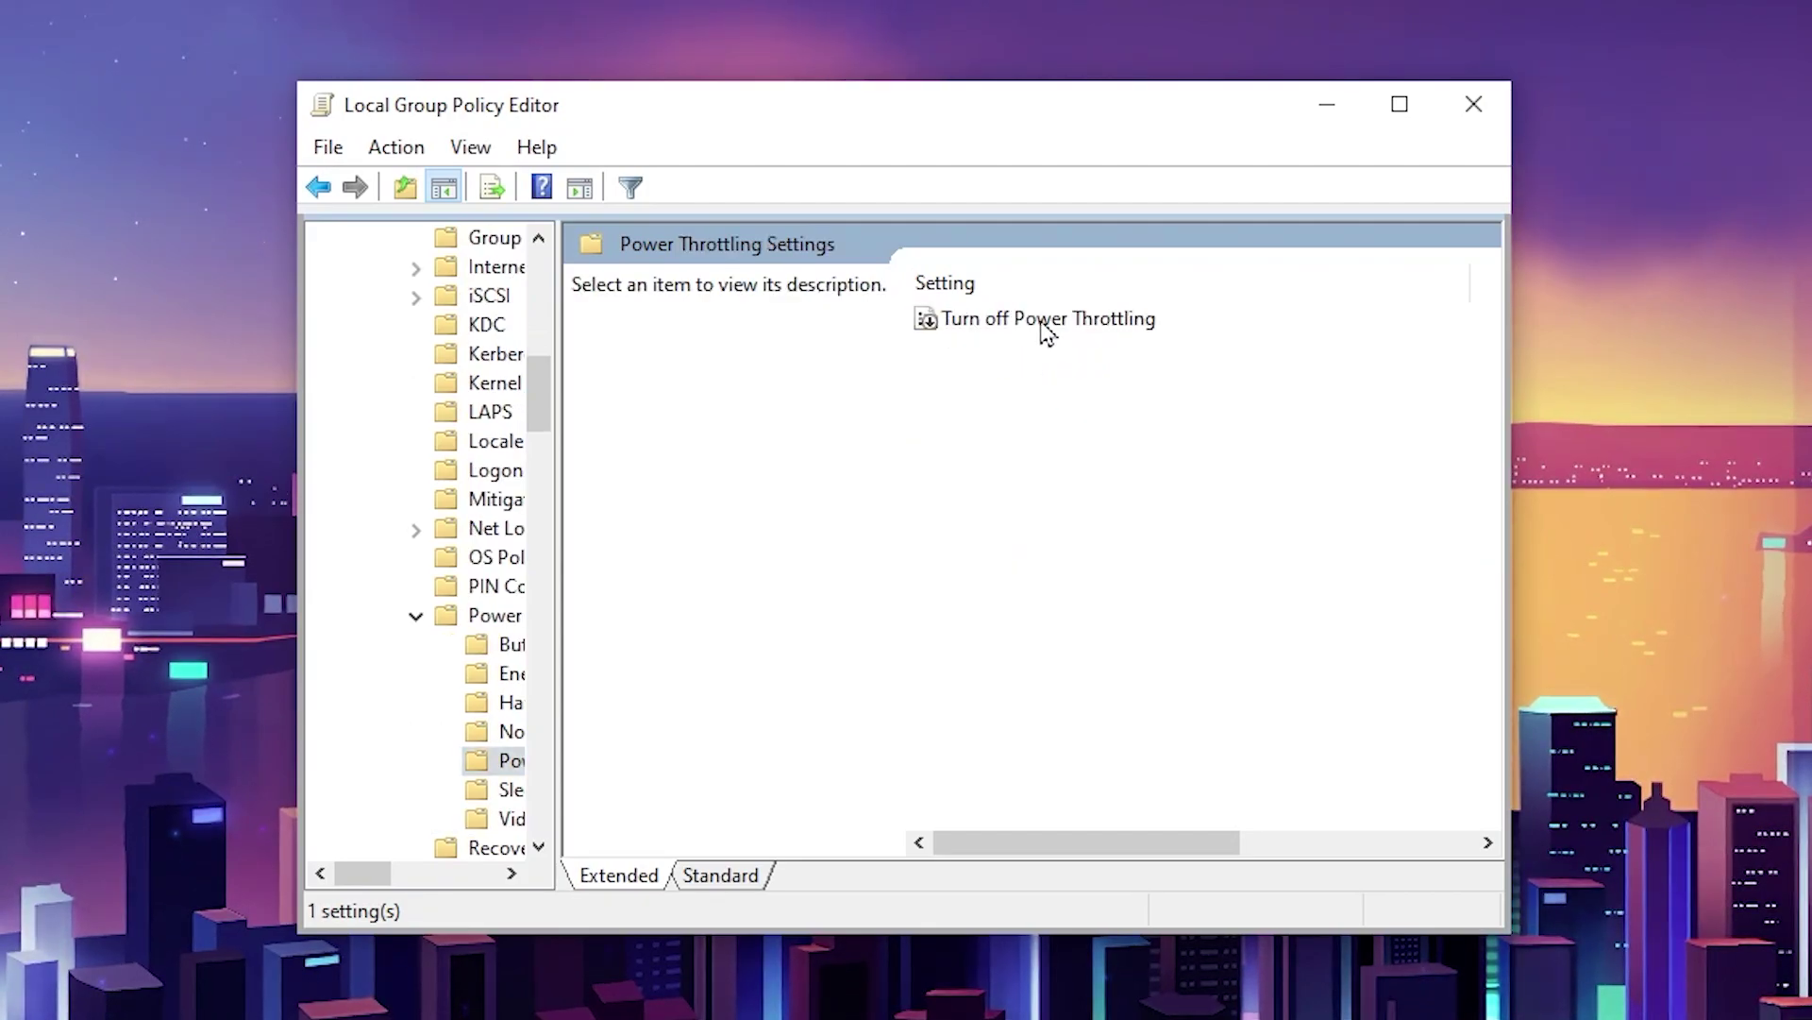
{"action": "double_click", "coordinate": [1046, 326]}
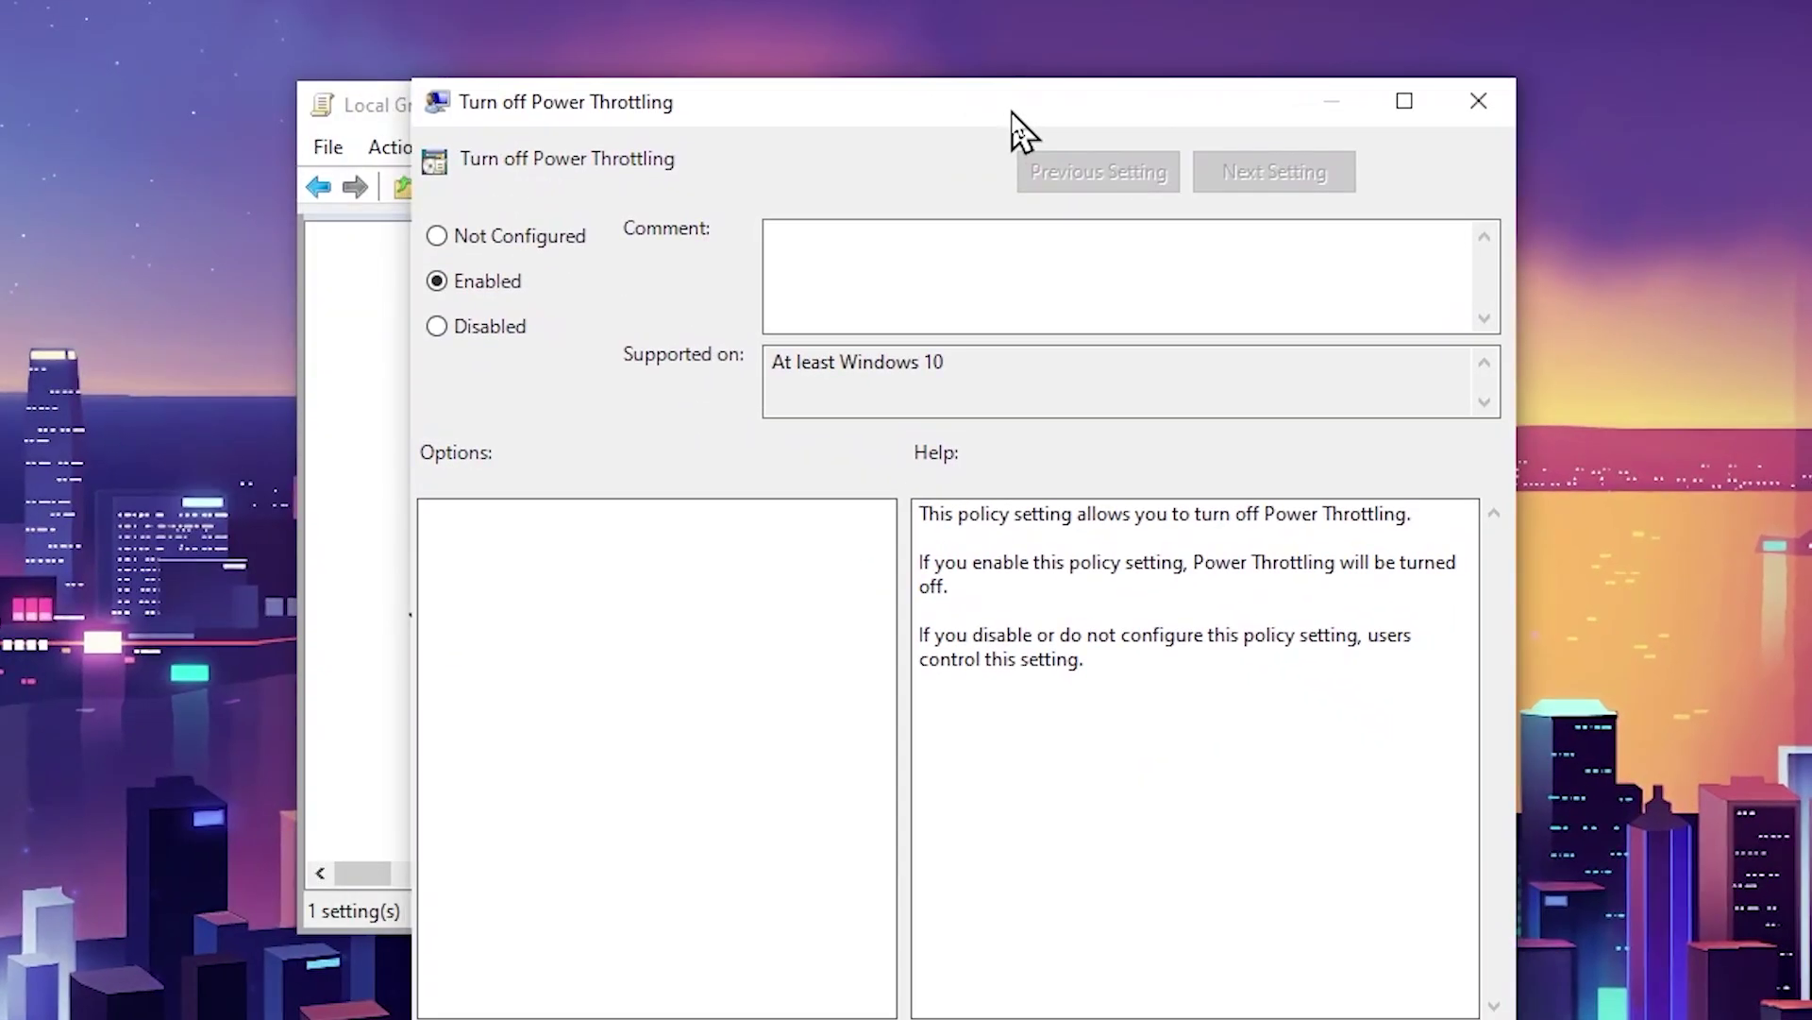
{"action": "left_click_drag", "start_coordinate": [1012, 113], "coordinate": [918, 66]}
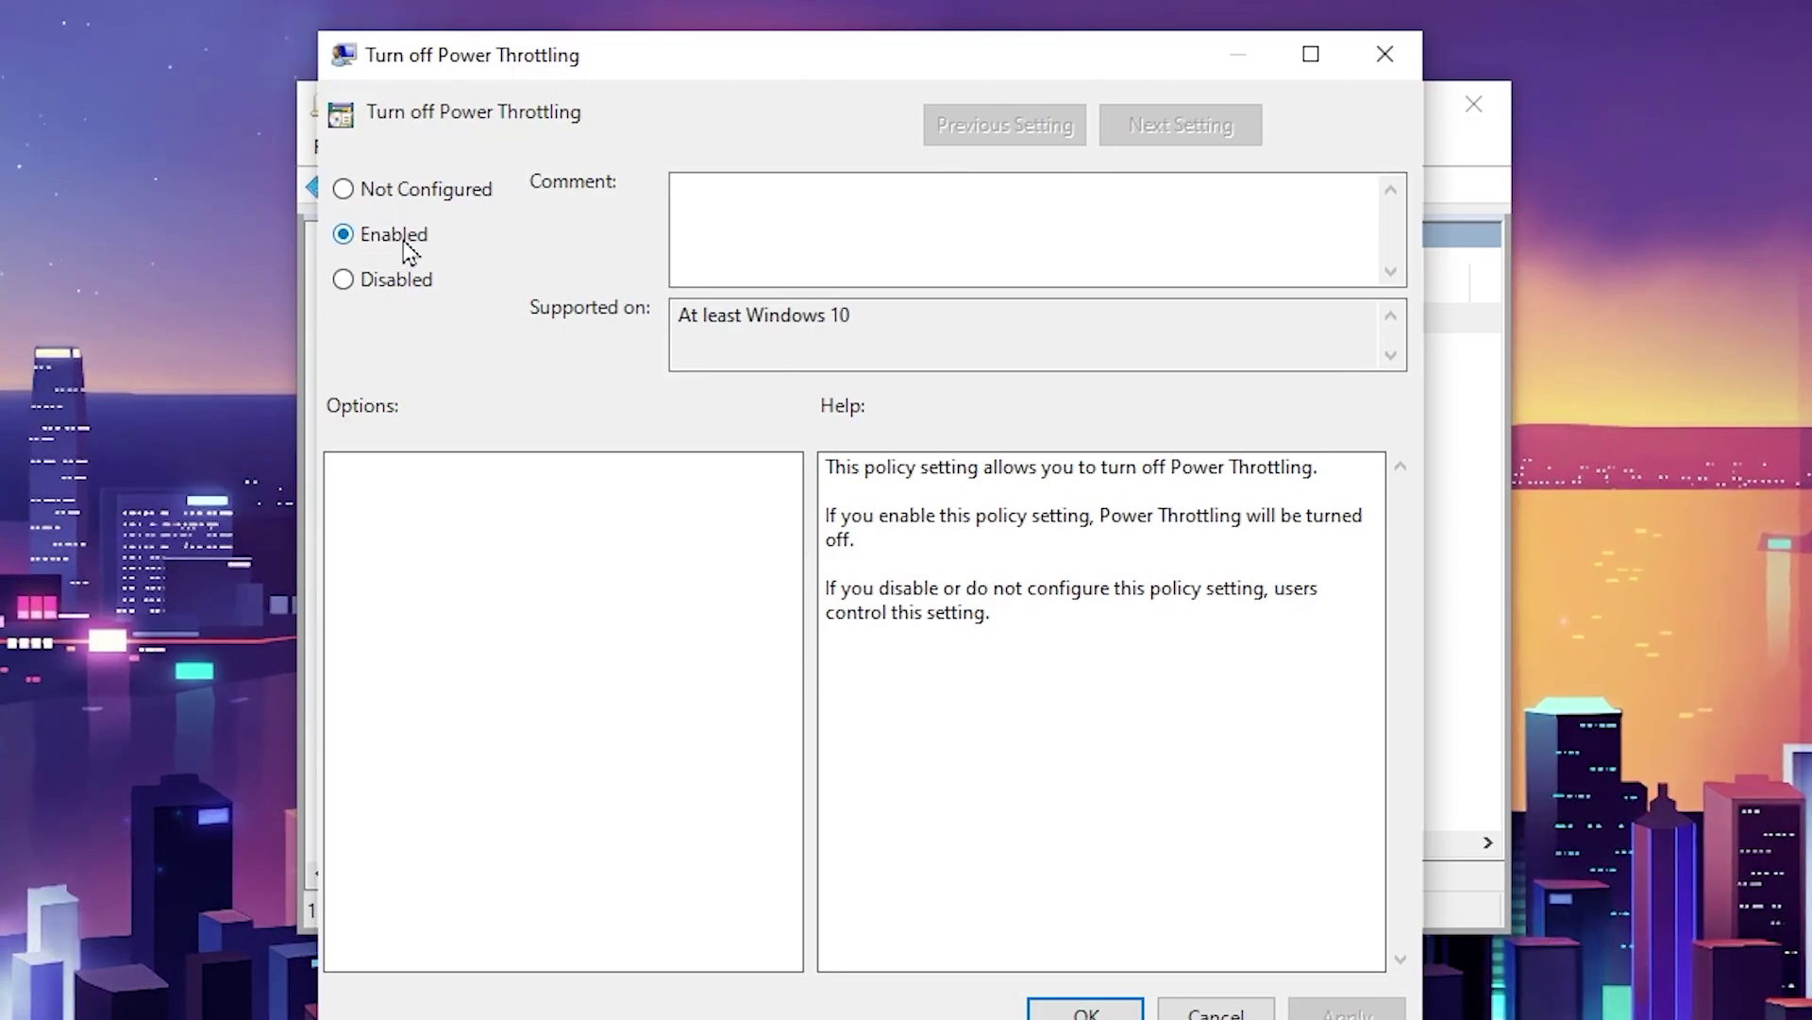
{"action": "left_click", "coordinate": [1085, 1012]}
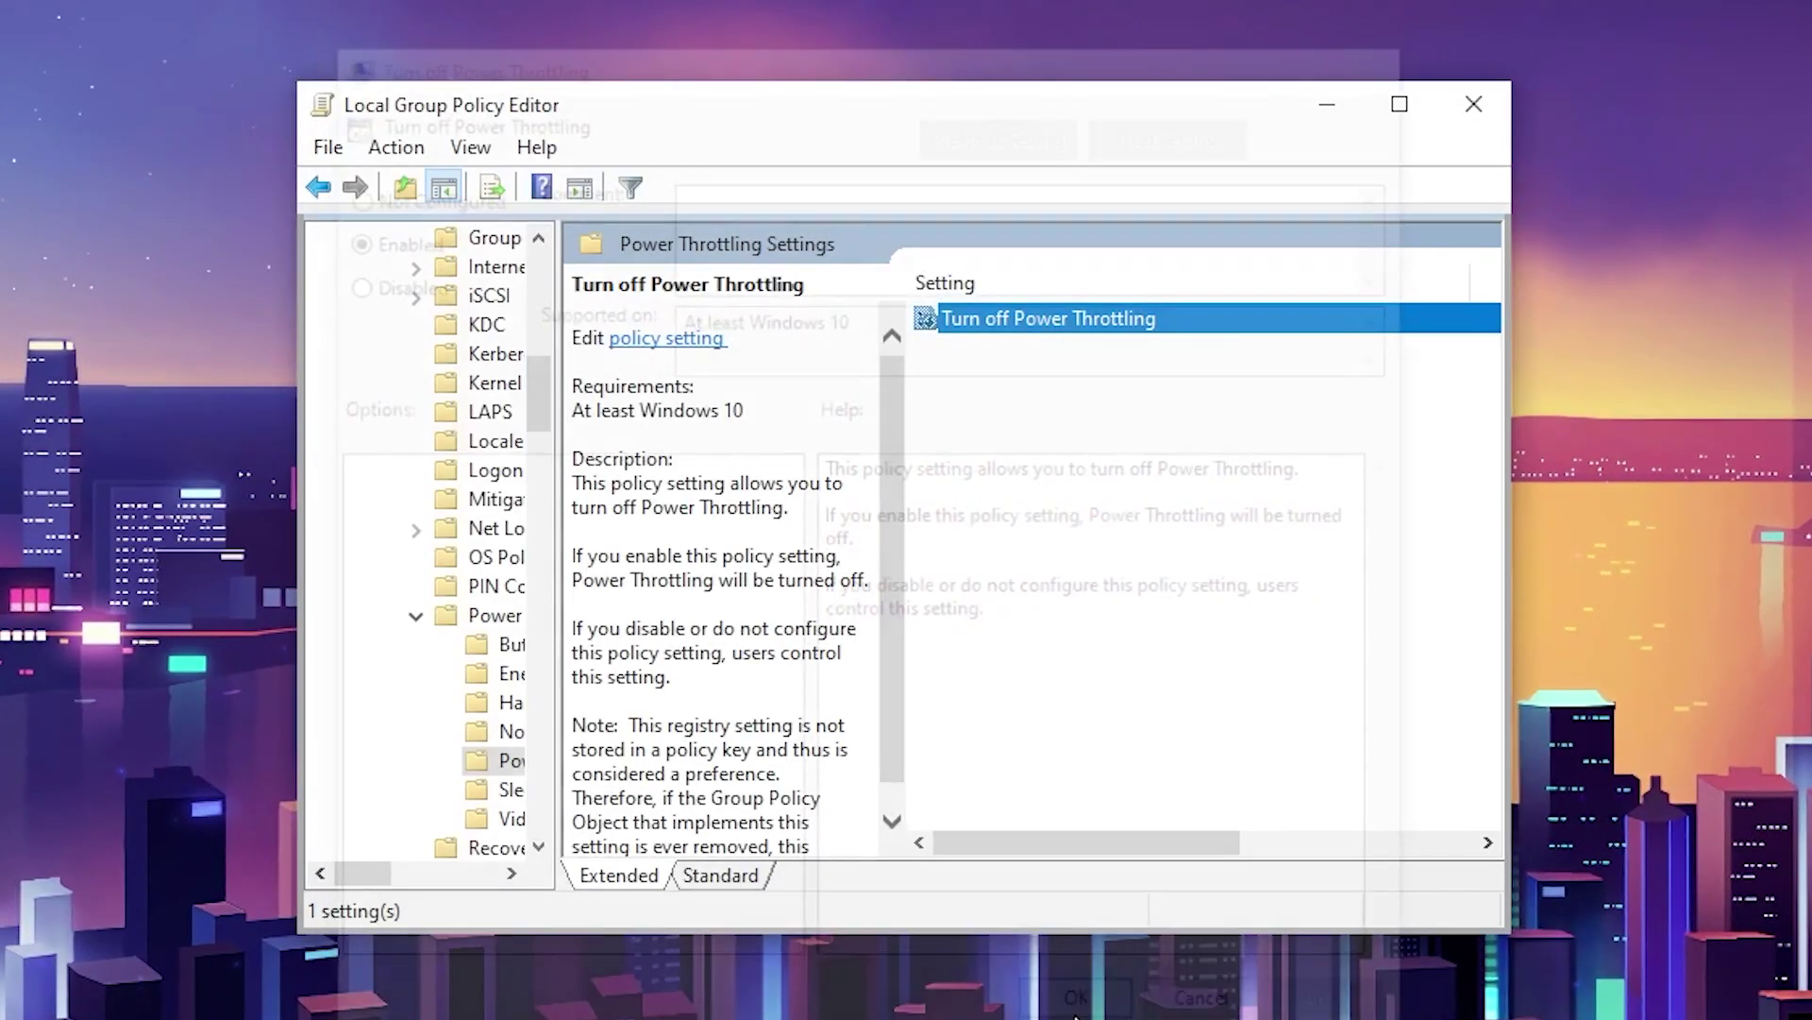
{"action": "left_click", "coordinate": [1490, 114]}
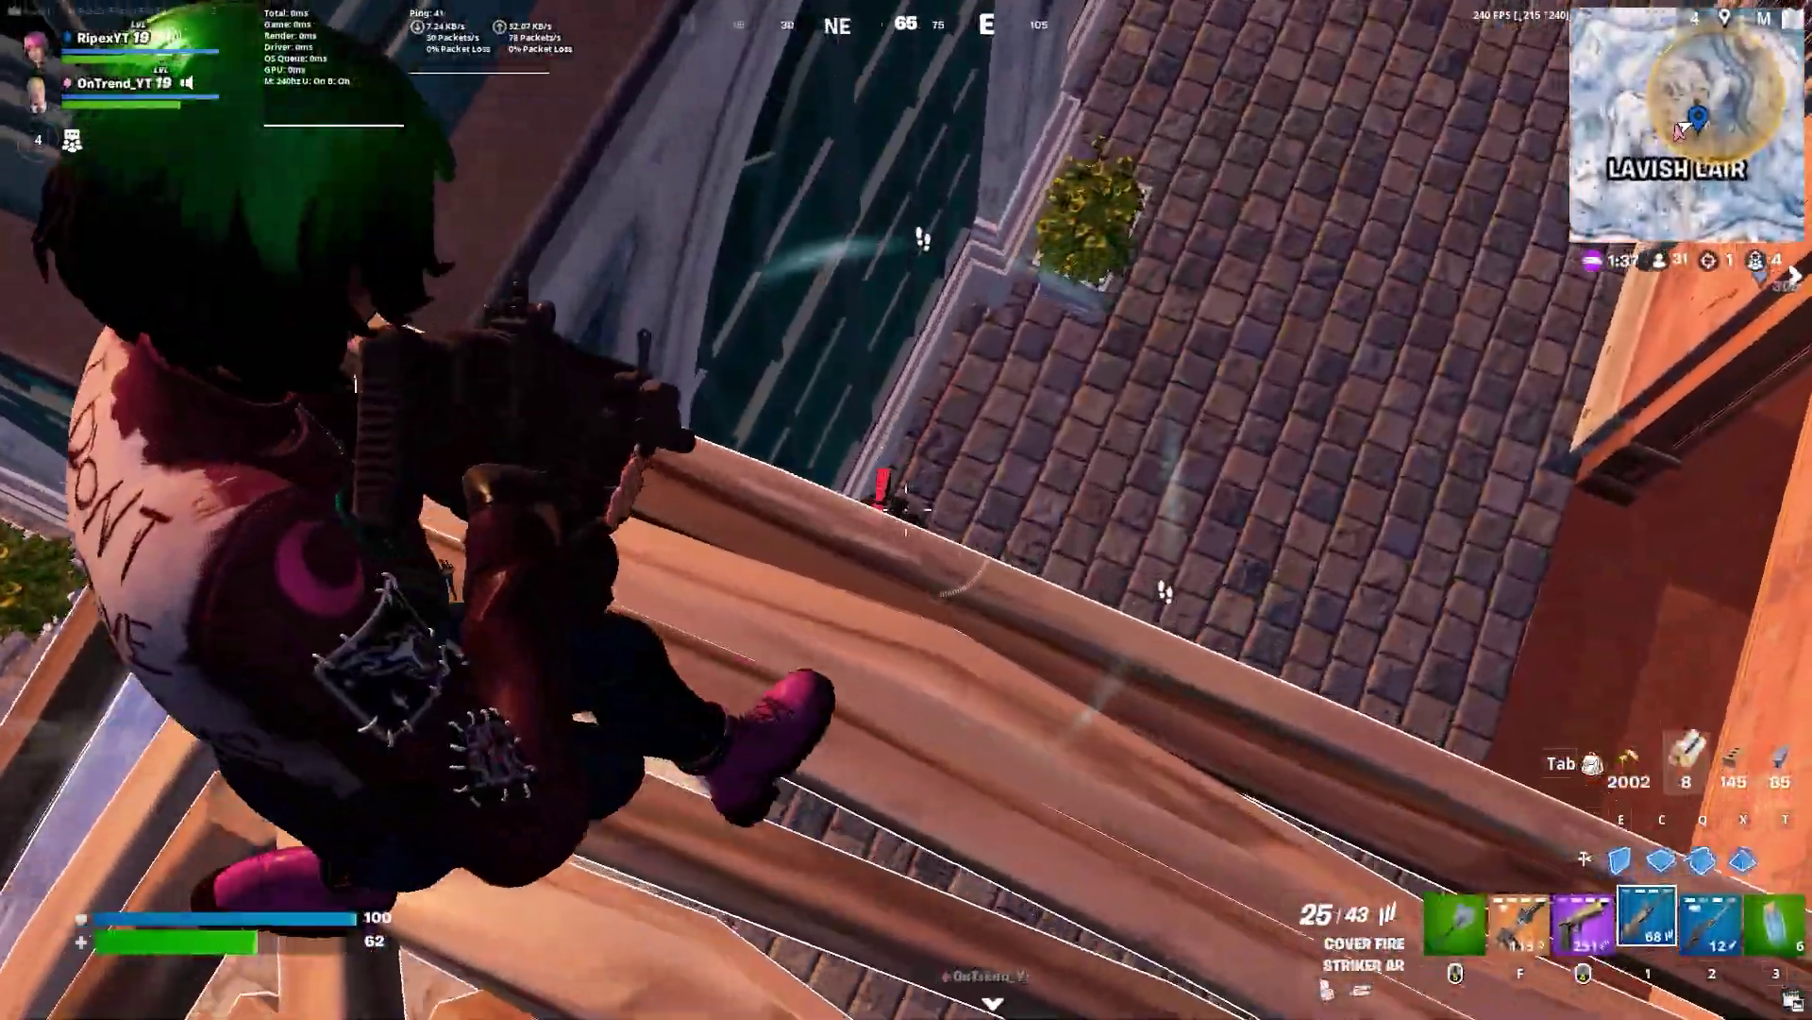
{"action": "left_click", "coordinate": [906, 510]}
{"action": "left_click", "coordinate": [907, 510]}
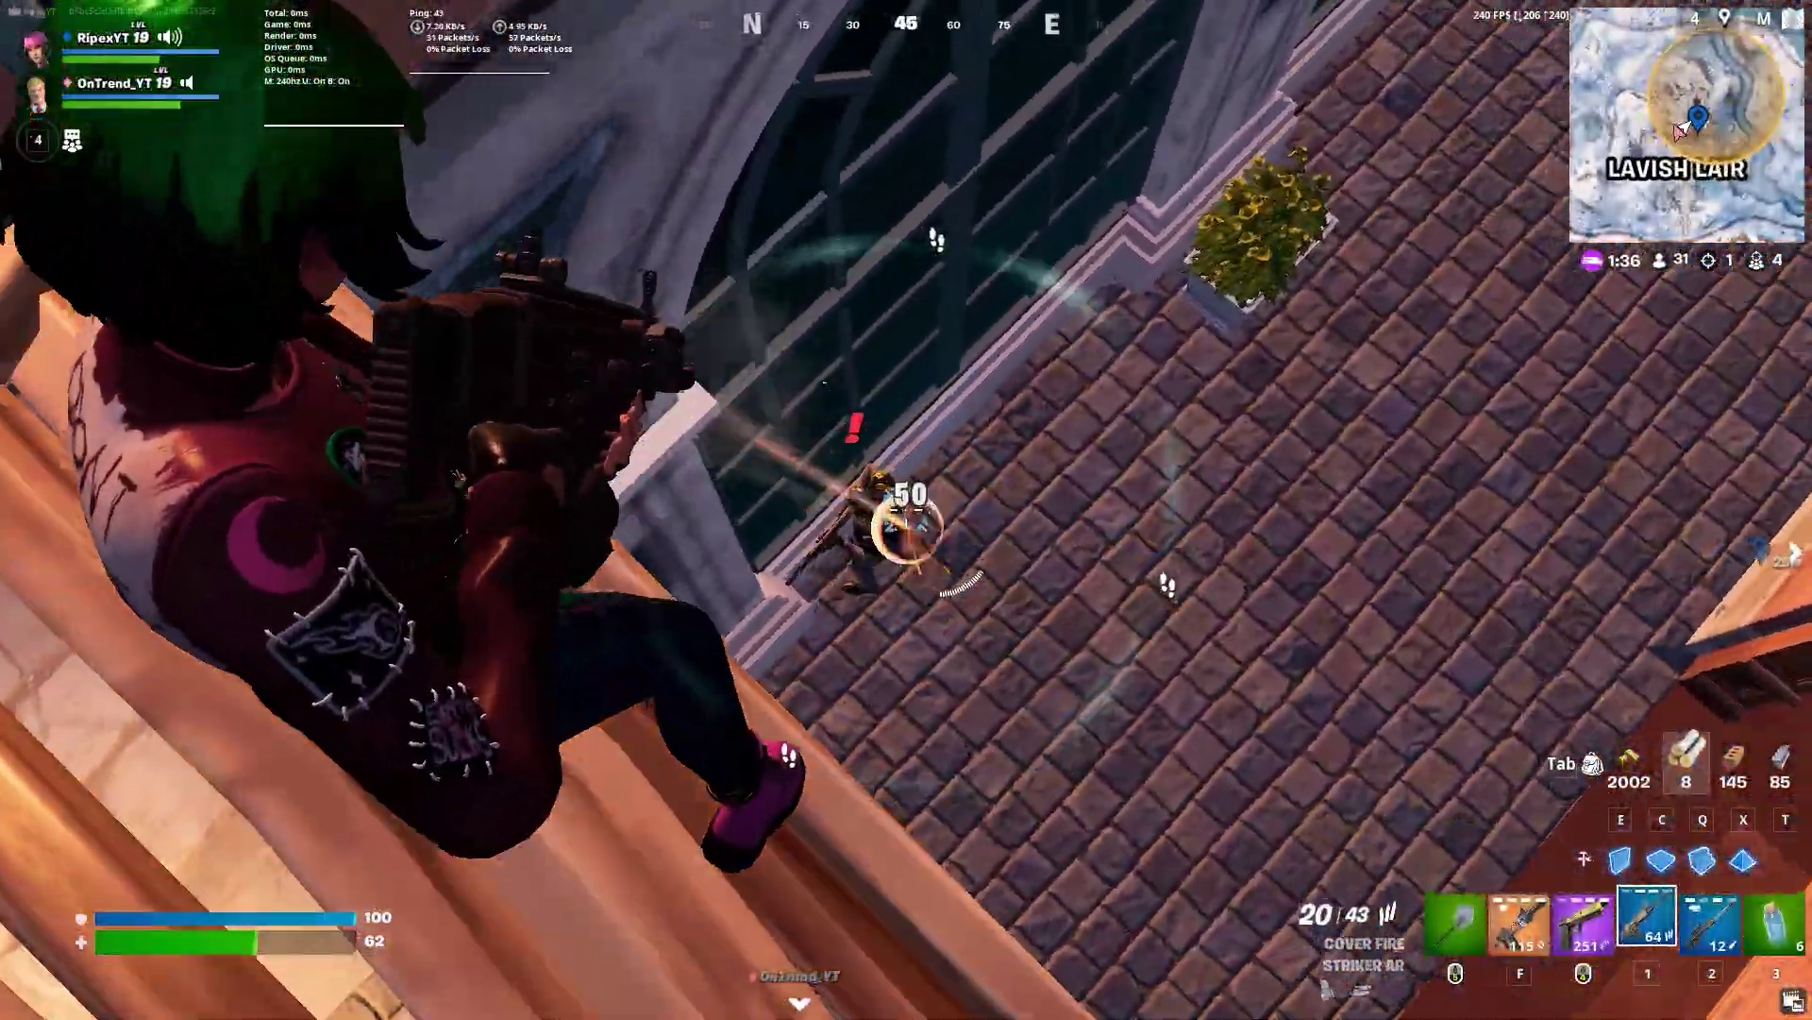
{"action": "left_click", "coordinate": [907, 509]}
{"action": "key", "text": "r"}
{"action": "key", "text": "w"}
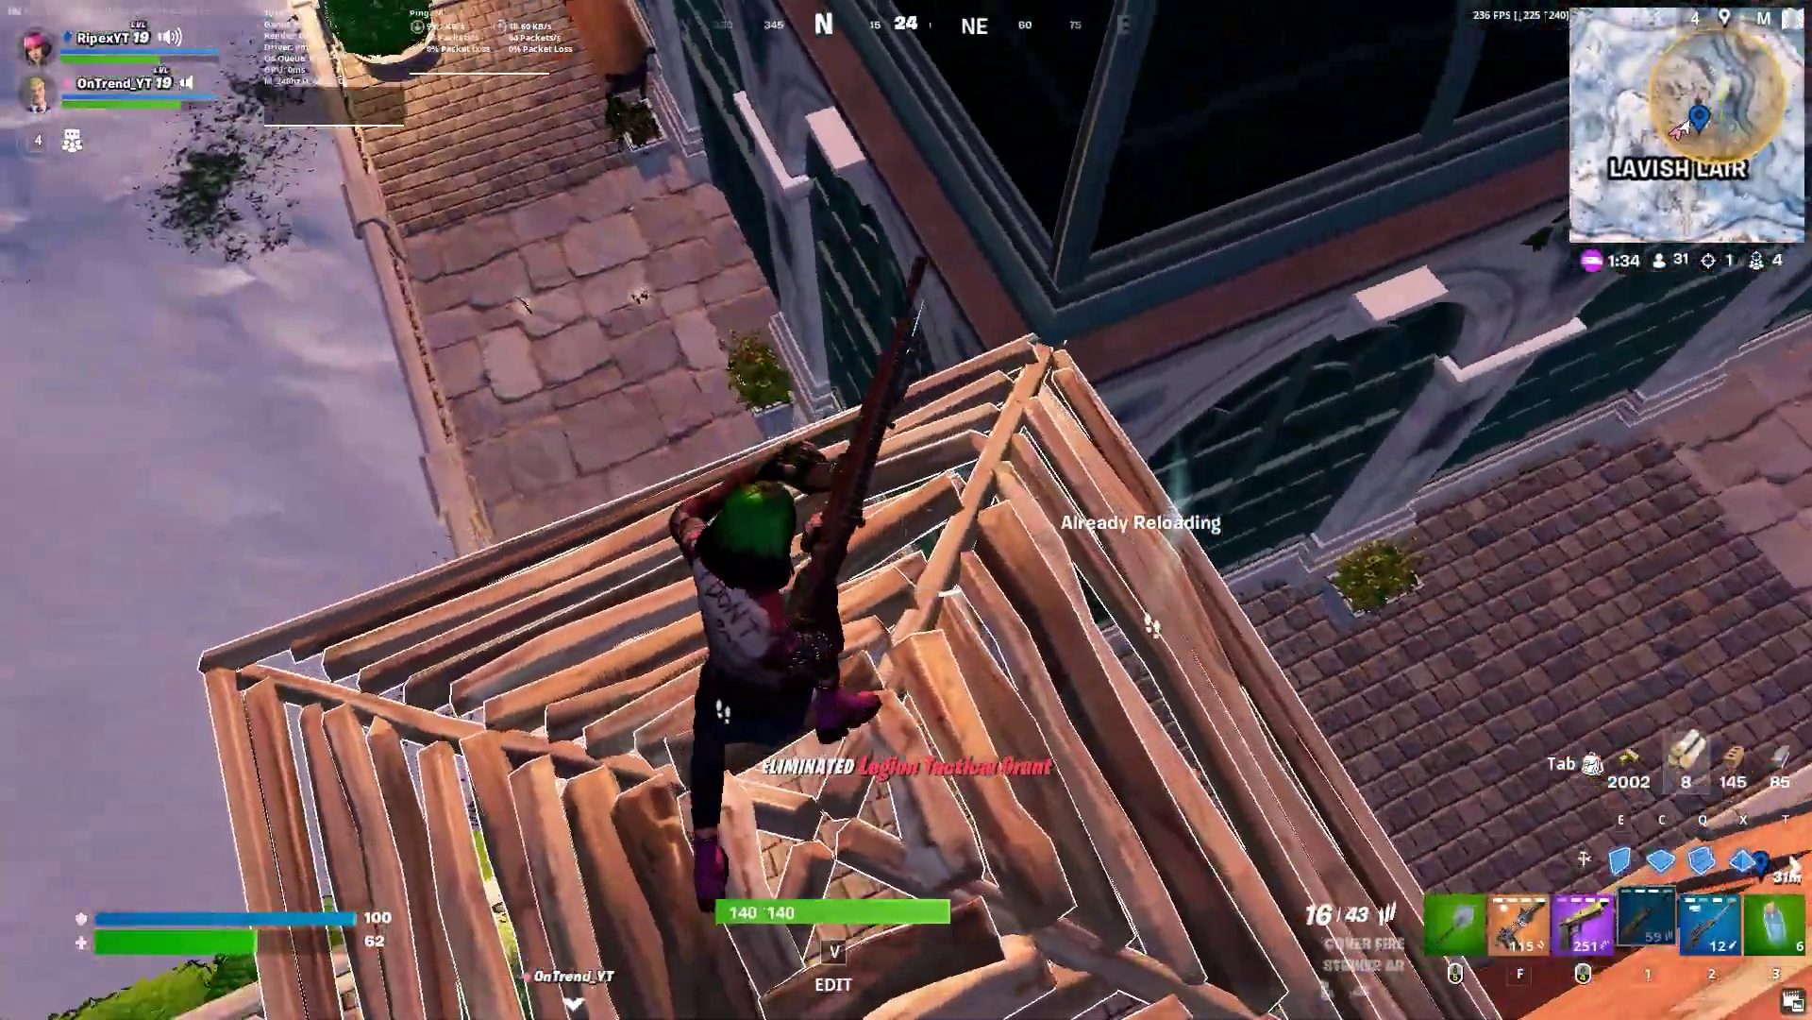
{"action": "key", "text": "w"}
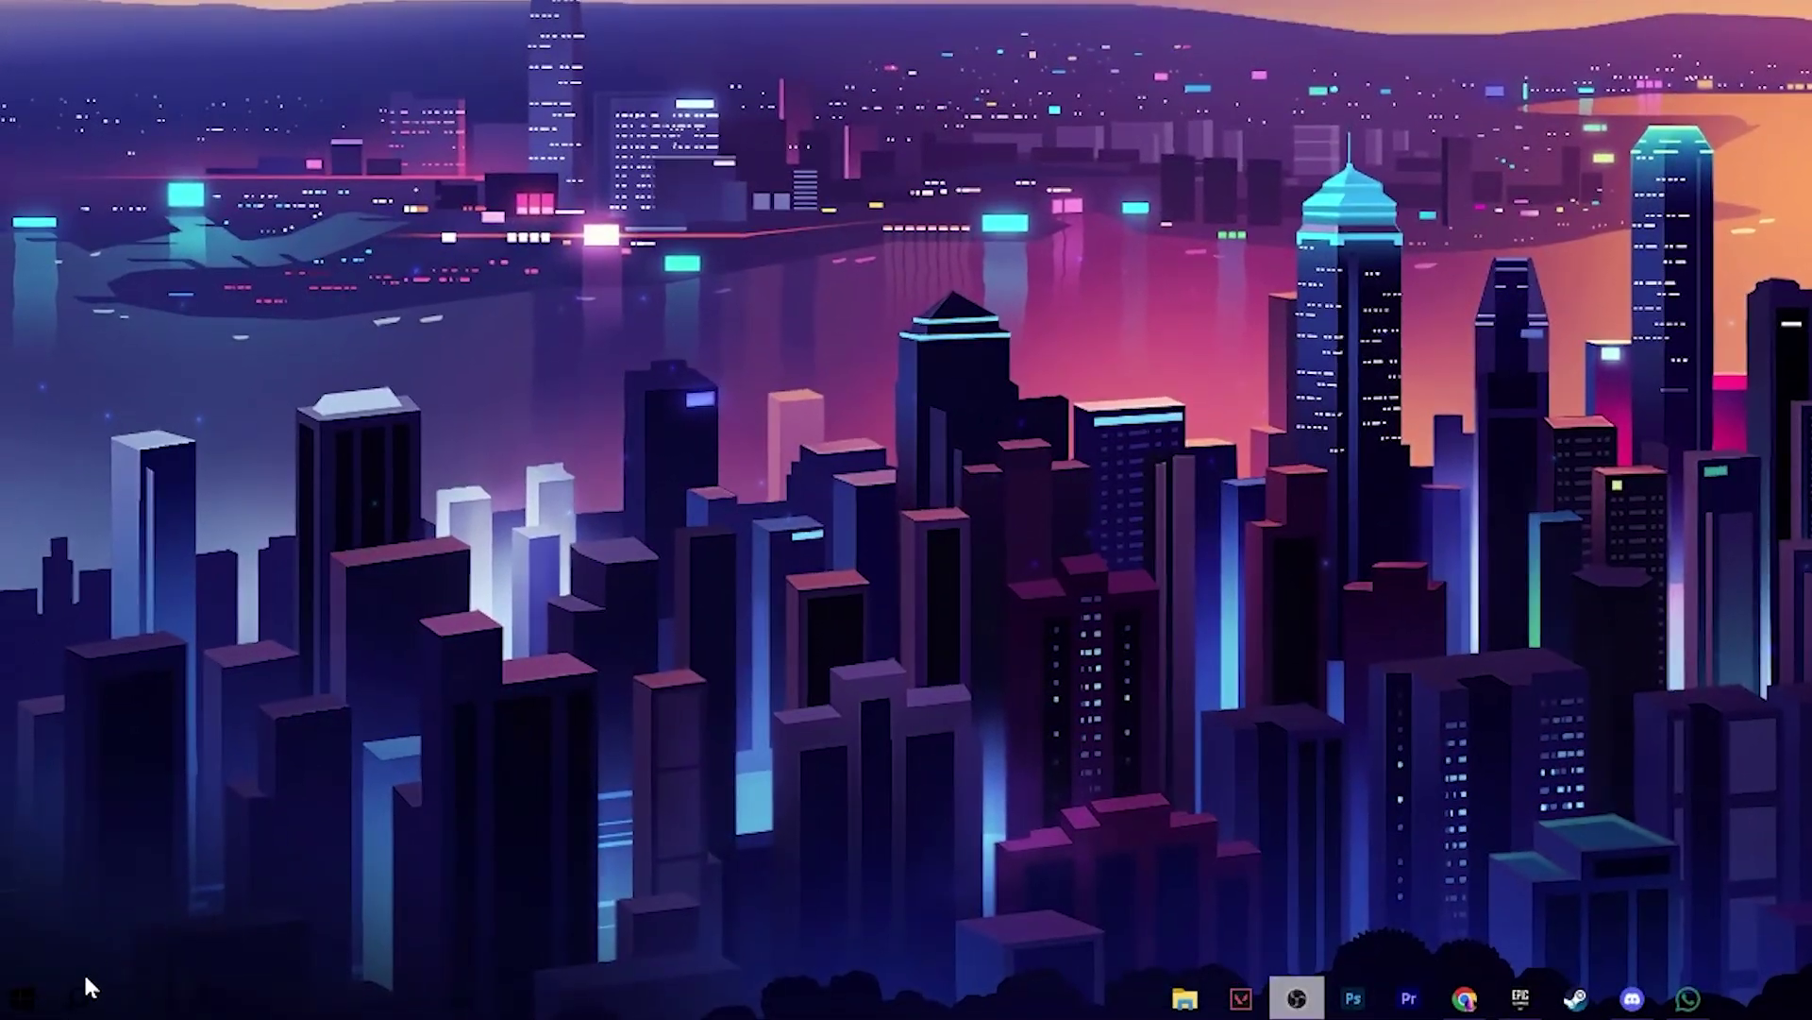
Step: Switch the active power plan from Balanced to Bitsum Highest Performance in Power Options
{"action": "left_click", "coordinate": [78, 997]}
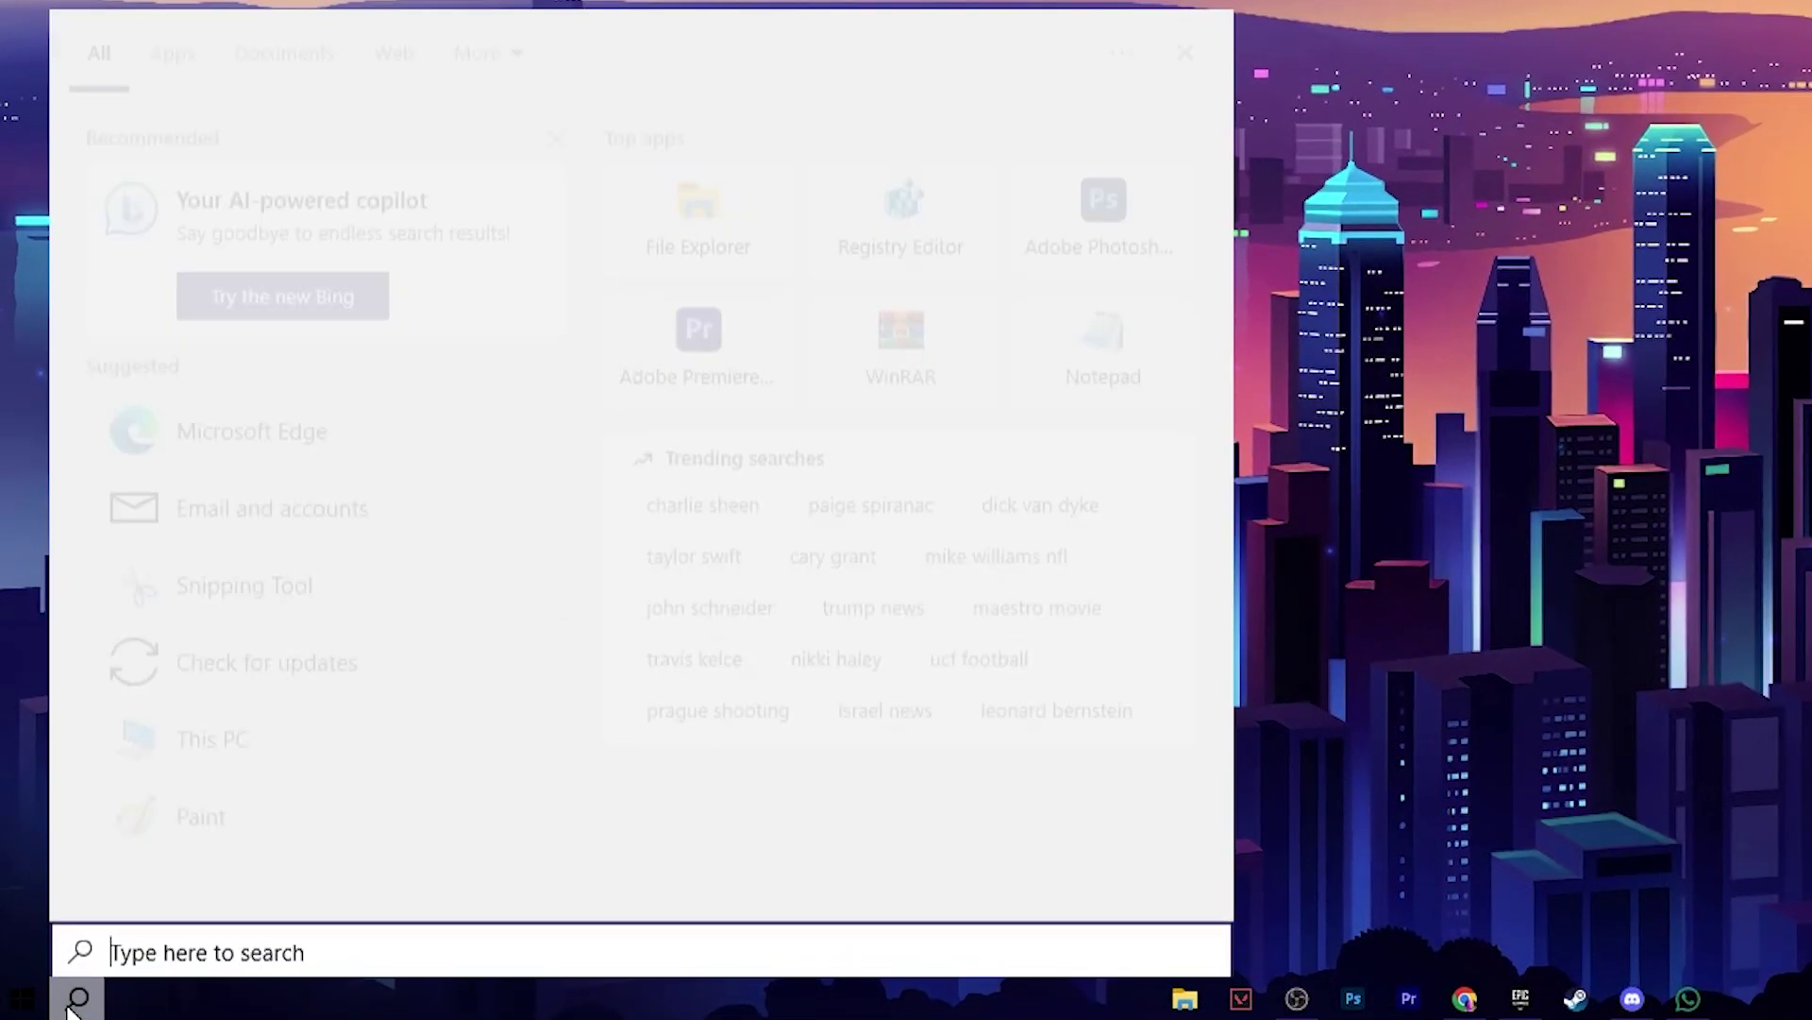
{"action": "type", "text": "power"}
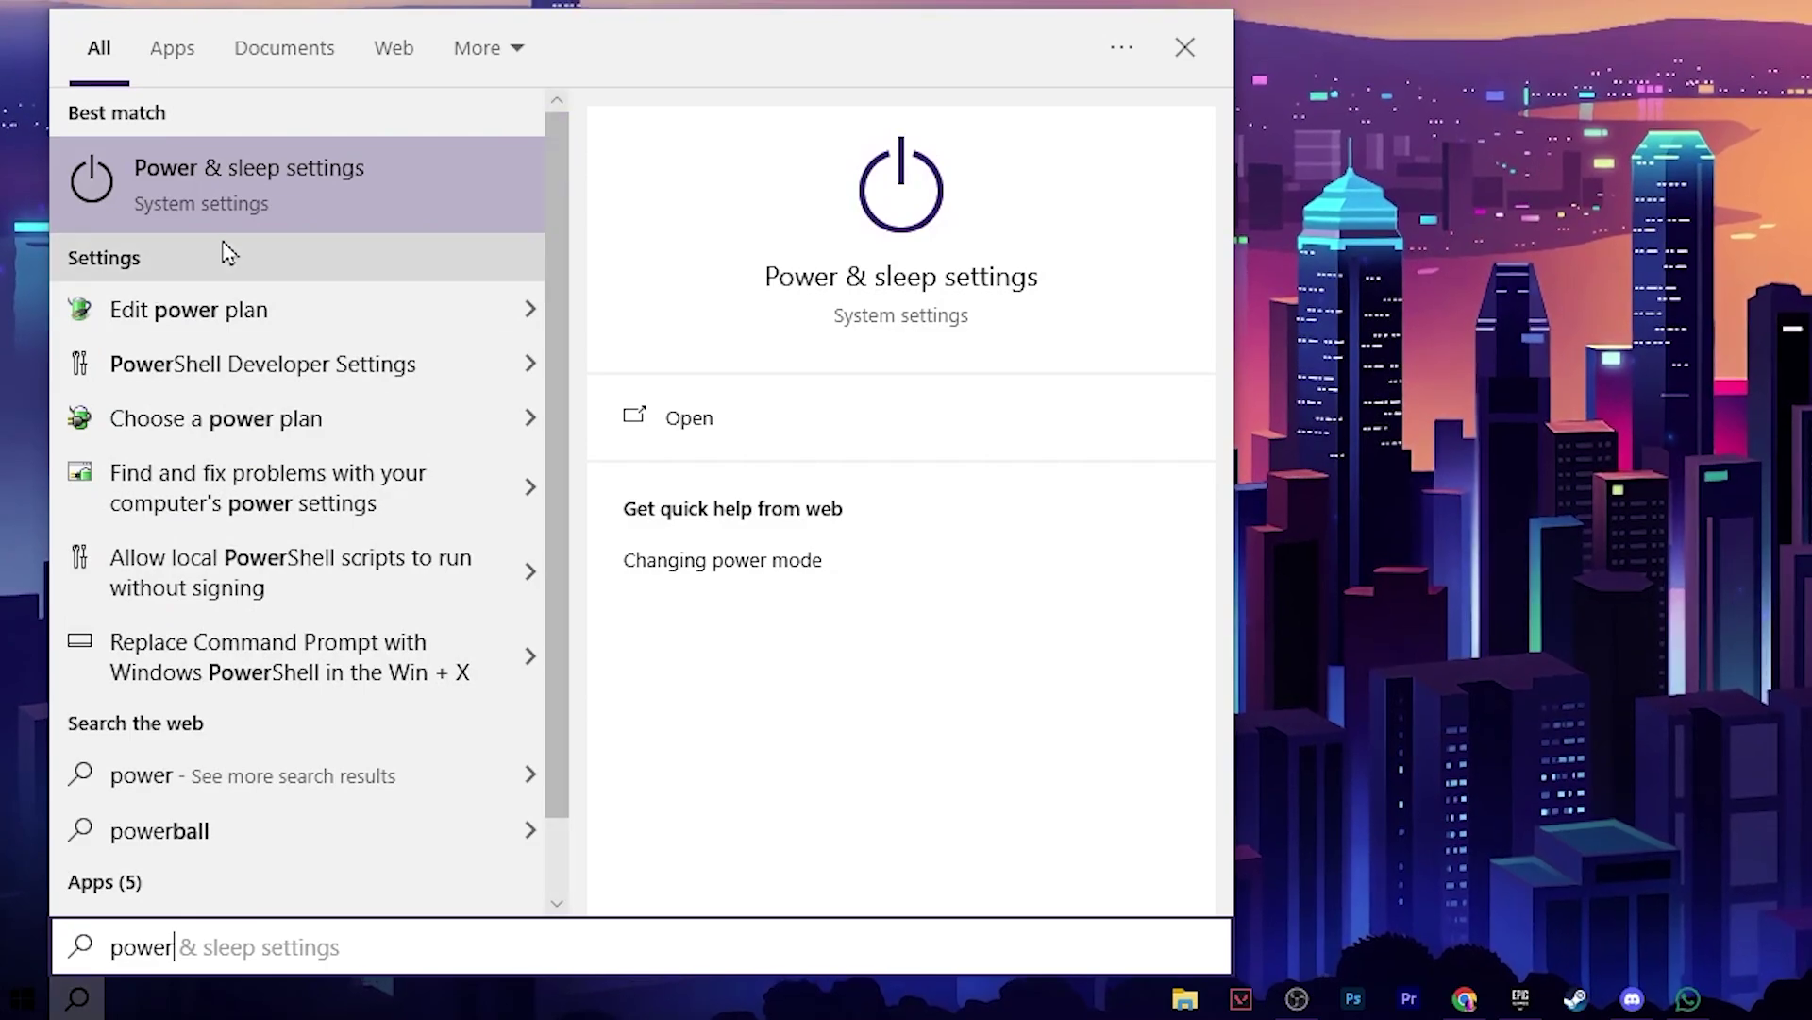
{"action": "left_click", "coordinate": [239, 194]}
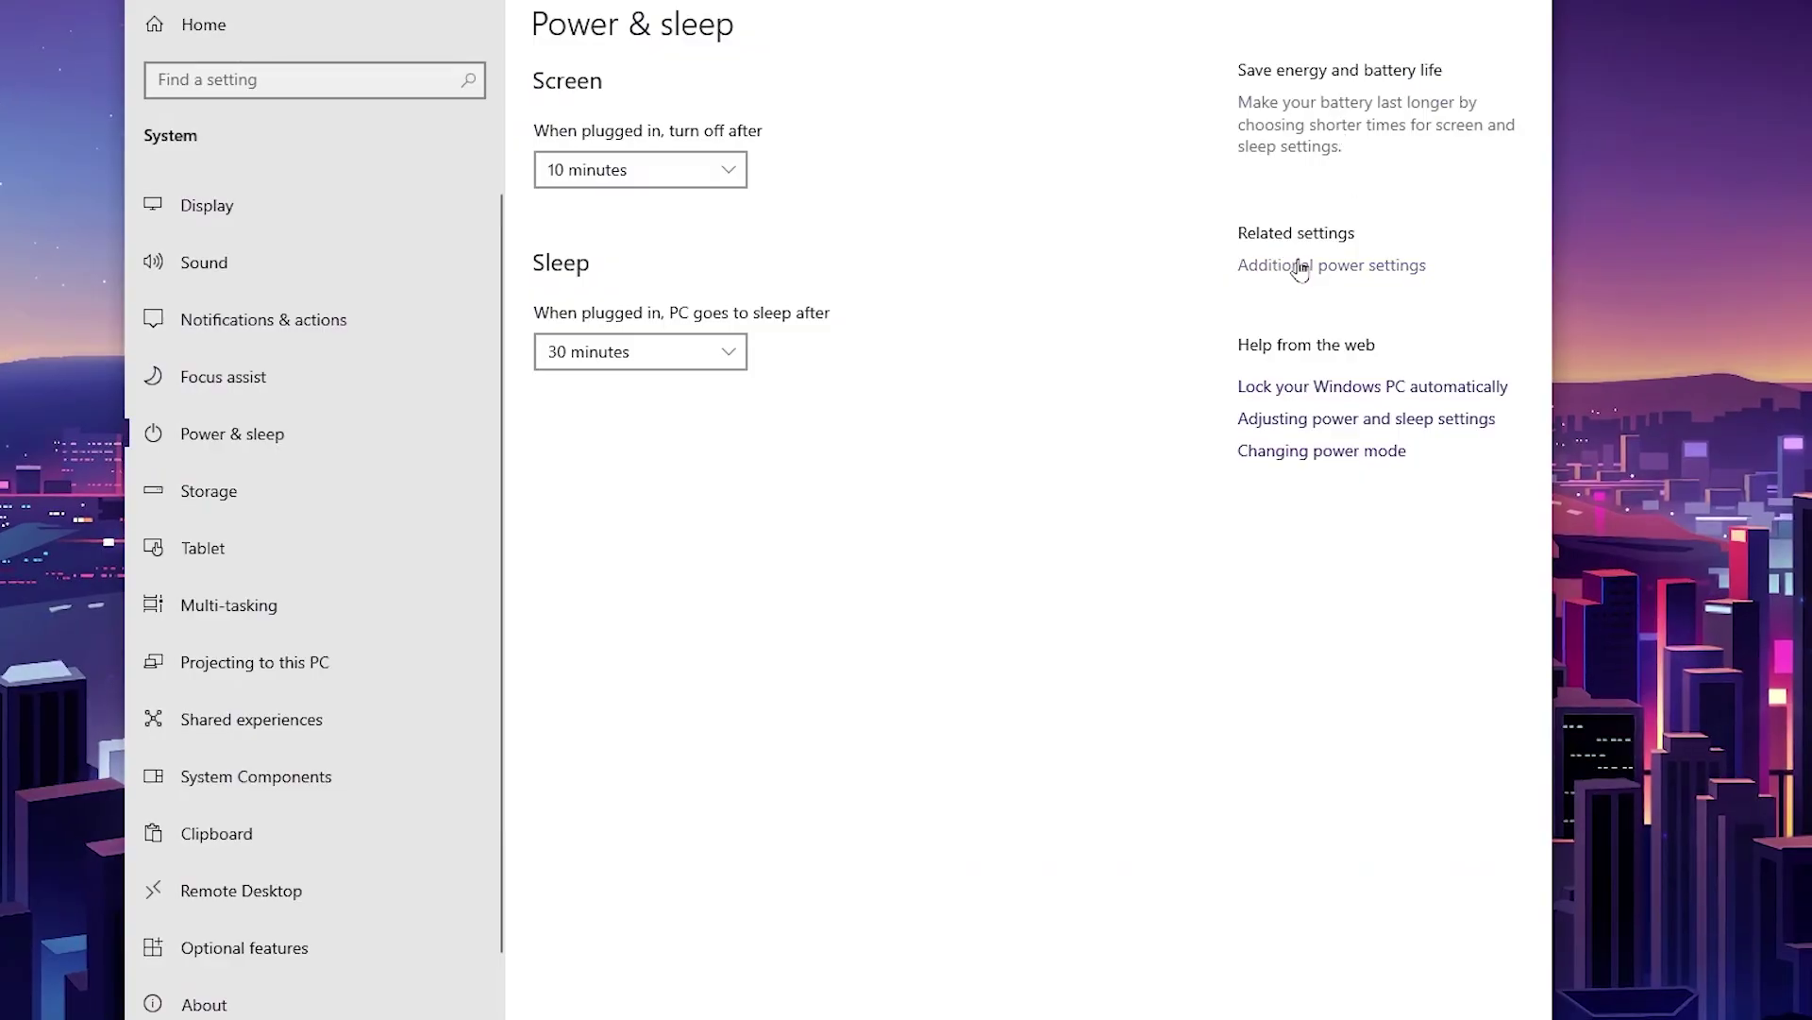
{"action": "left_click", "coordinate": [1355, 272]}
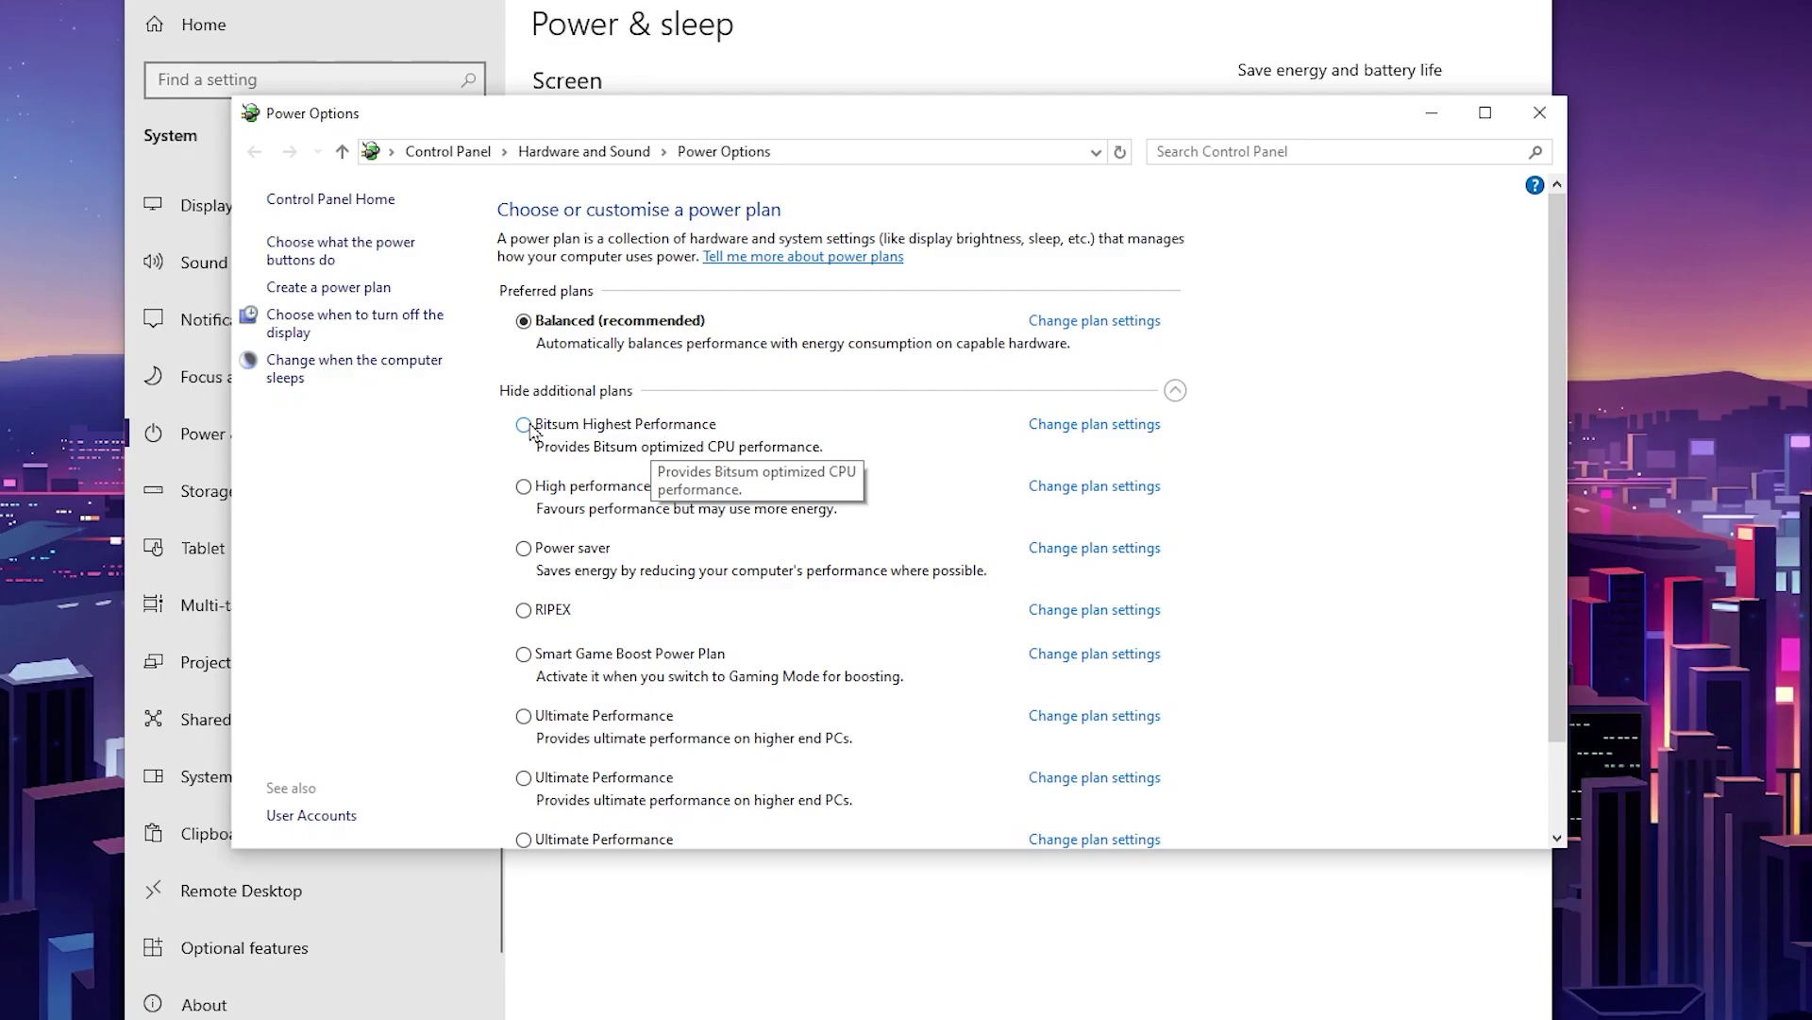
{"action": "left_click", "coordinate": [596, 431]}
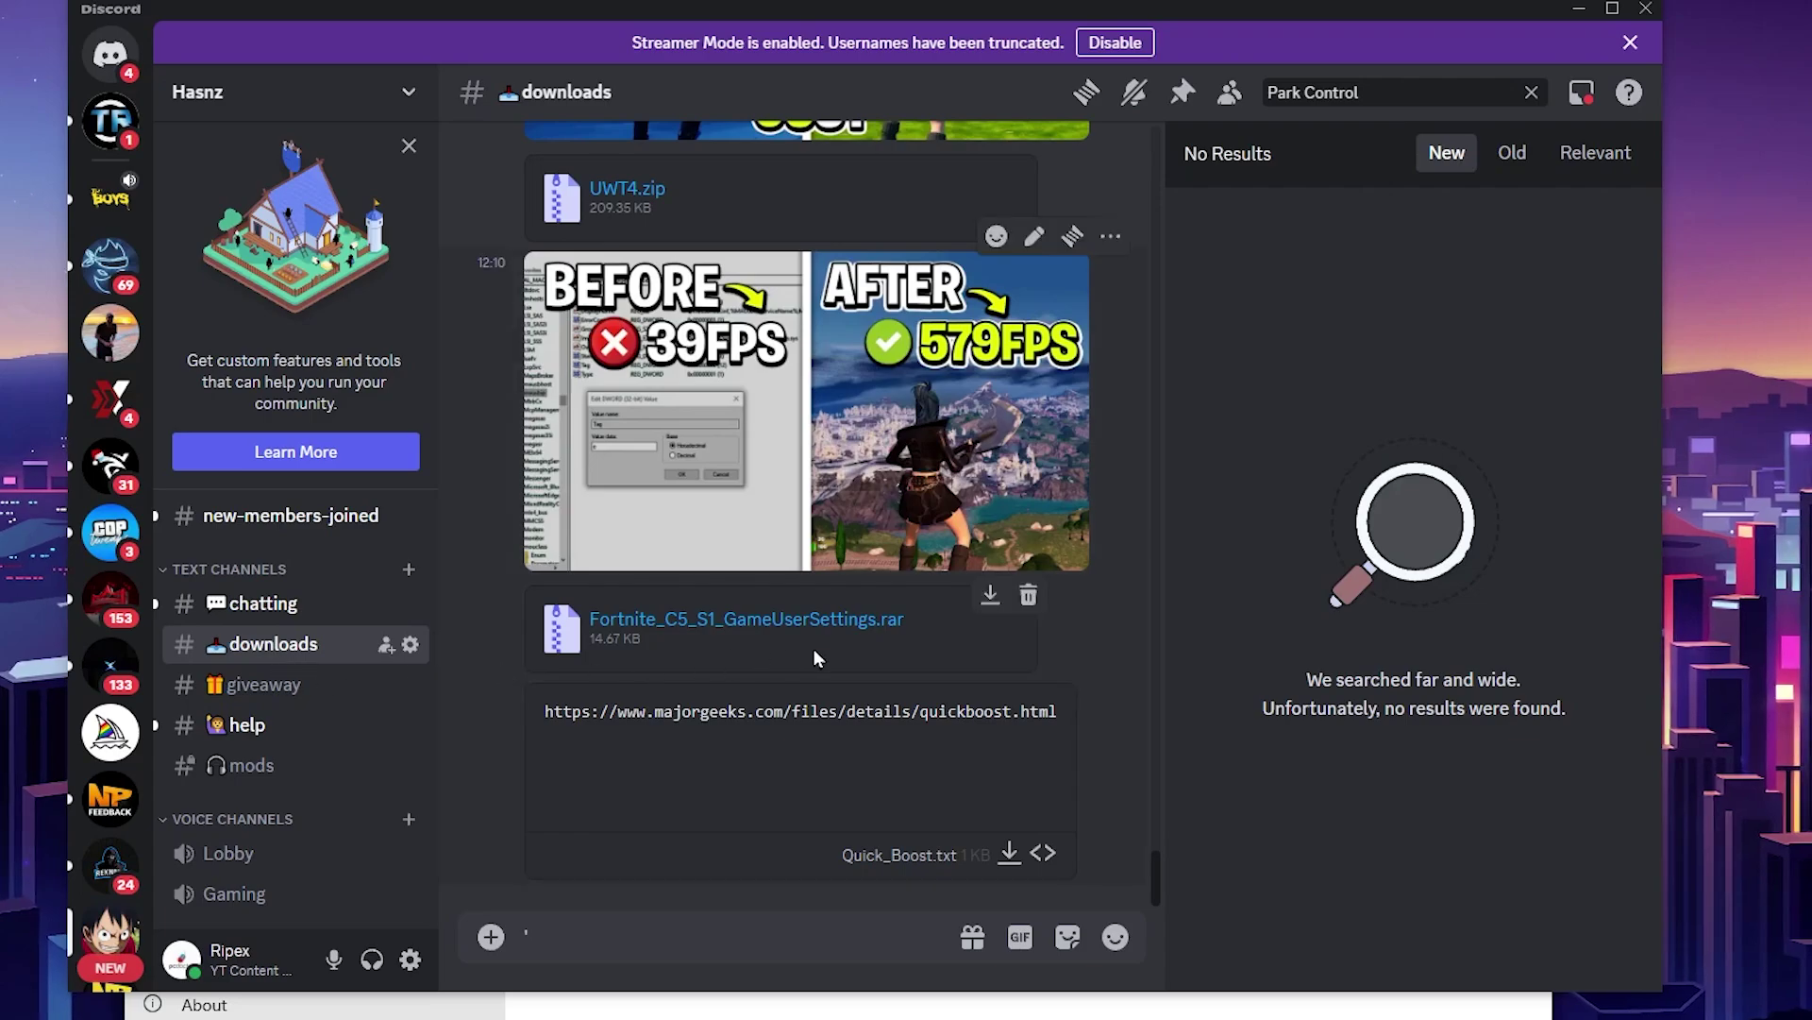
{"action": "scroll", "coordinate": [812, 536], "scroll_direction": "up", "scroll_amount": 15}
{"action": "scroll", "coordinate": [812, 532], "scroll_direction": "up", "scroll_amount": 15}
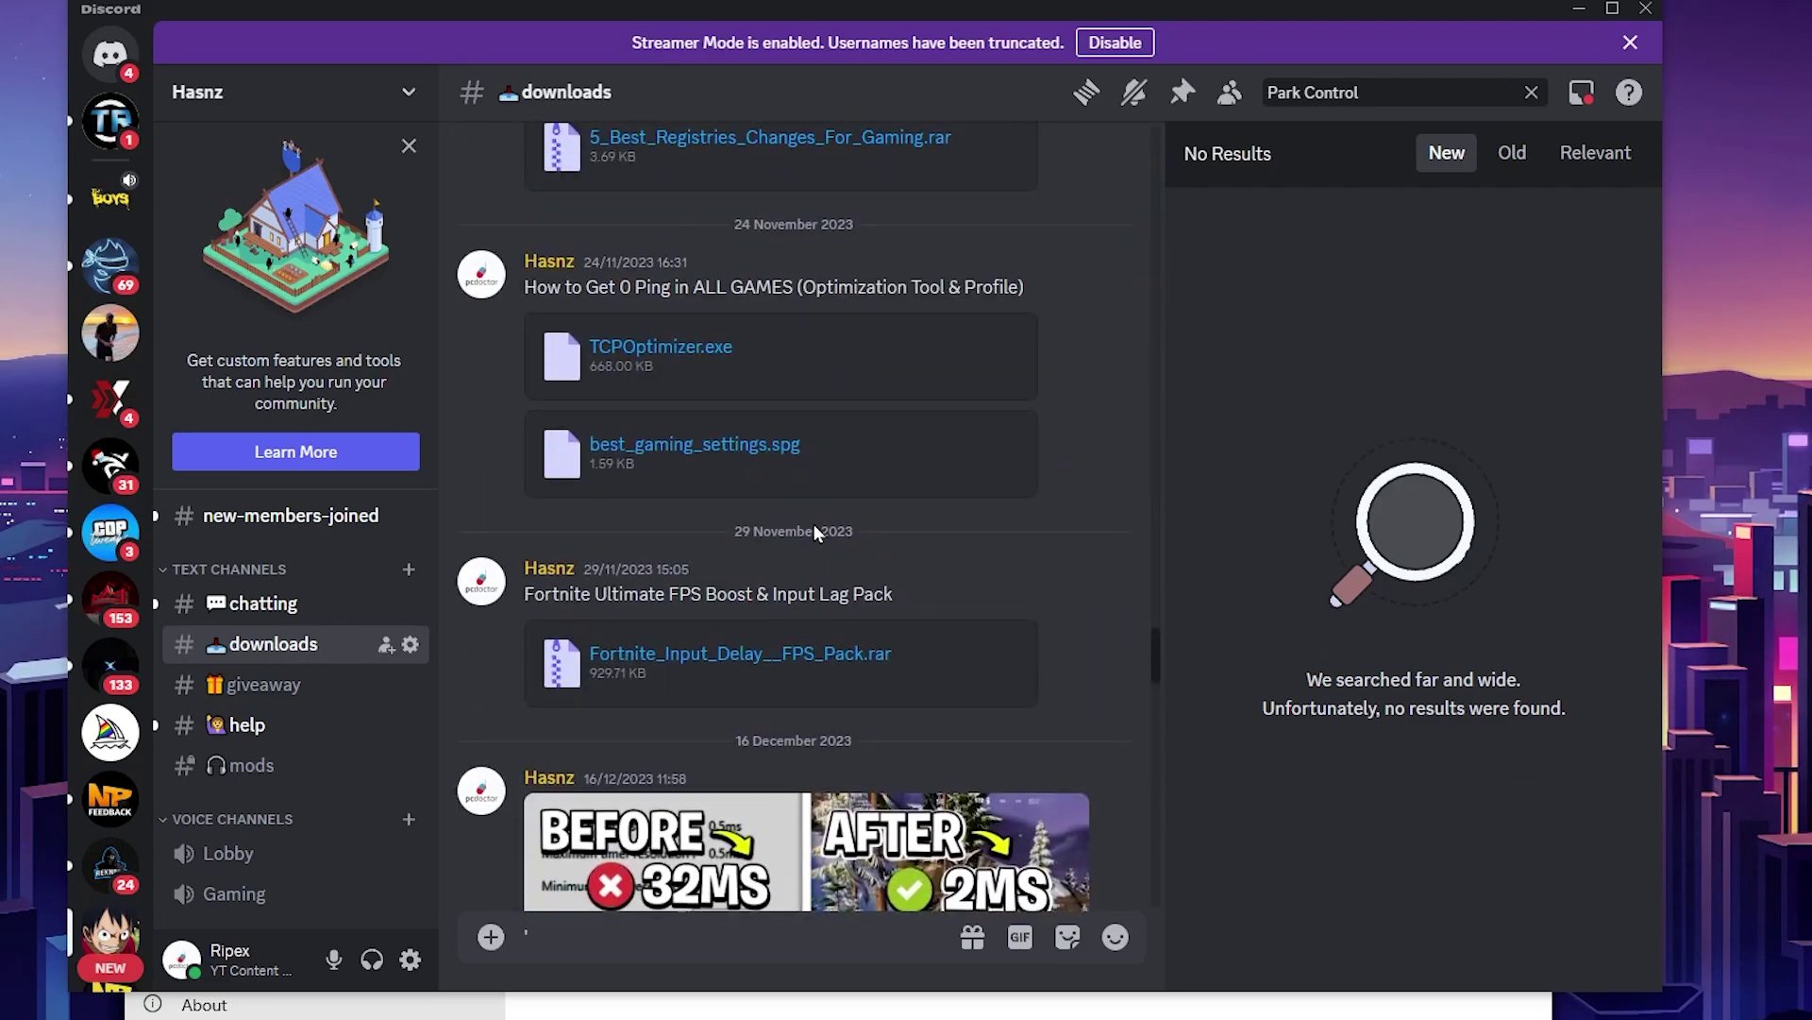
{"action": "scroll", "coordinate": [817, 539], "scroll_direction": "up", "scroll_amount": 15}
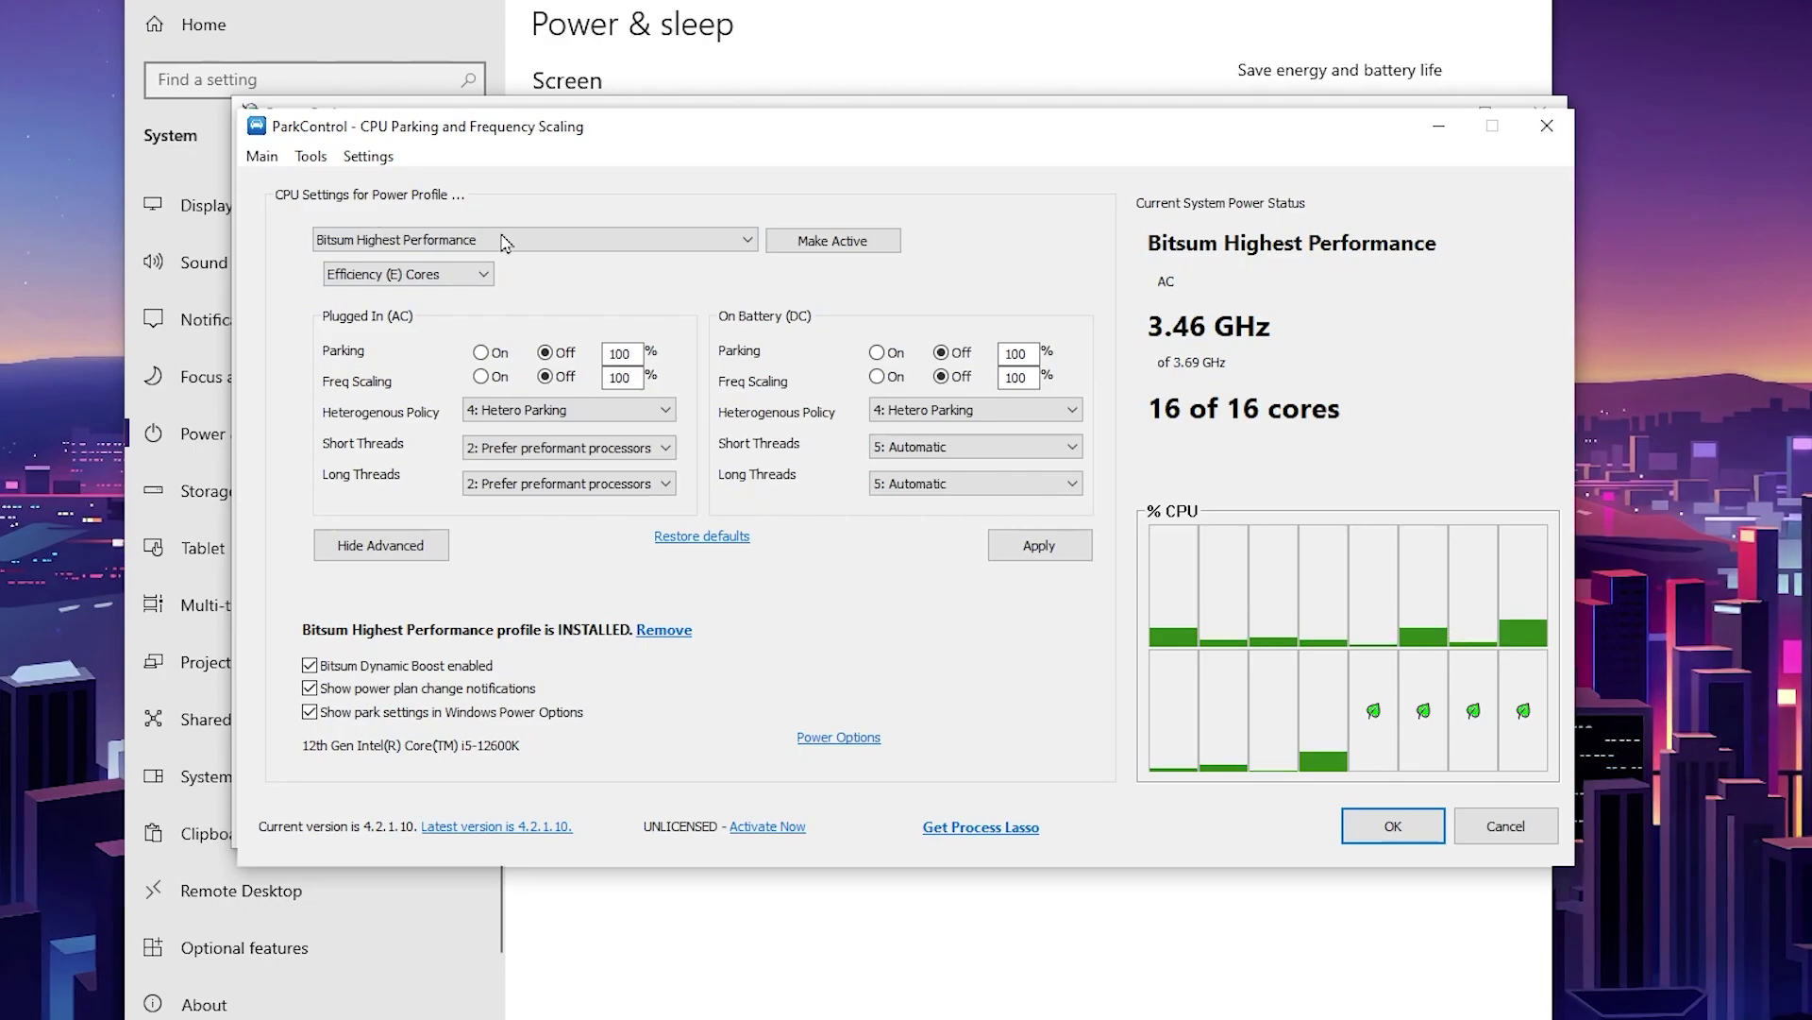
Step: Choose the Bitsum Highest Performance profile in ParkControl, make it active, apply it, and close
{"action": "left_click", "coordinate": [378, 240]}
{"action": "left_click", "coordinate": [378, 279]}
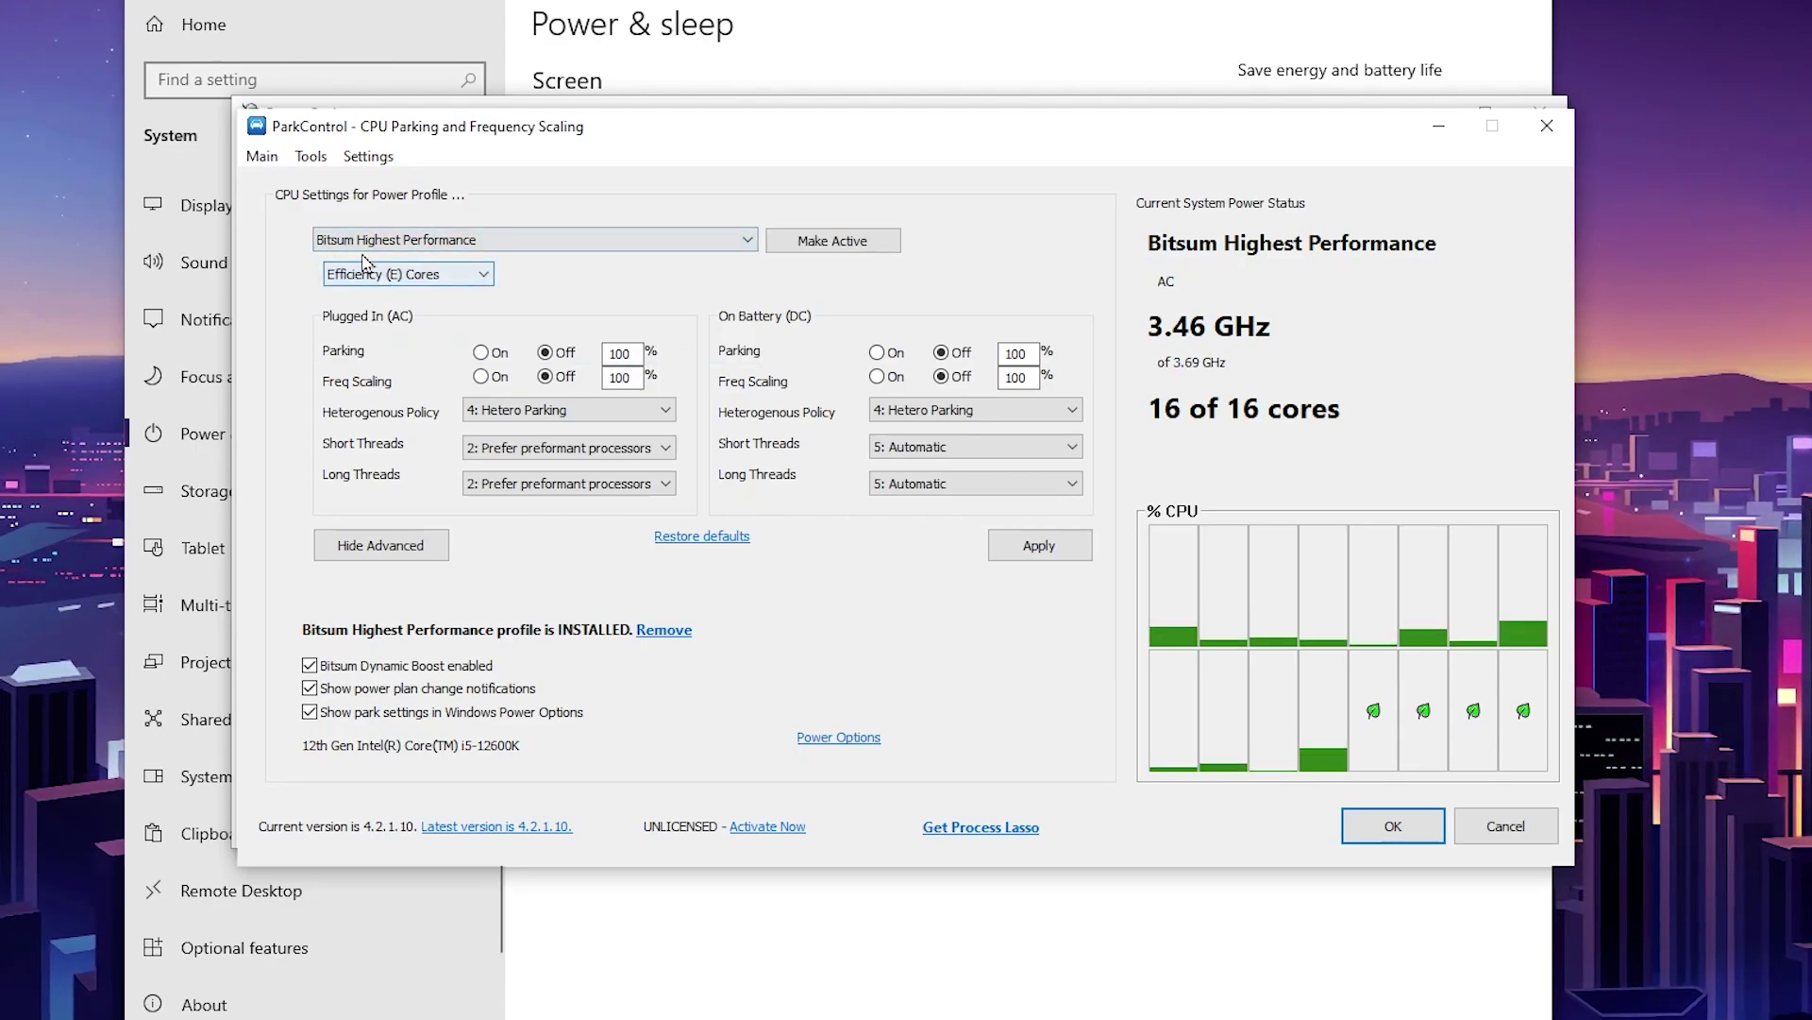
{"action": "left_click", "coordinate": [849, 243]}
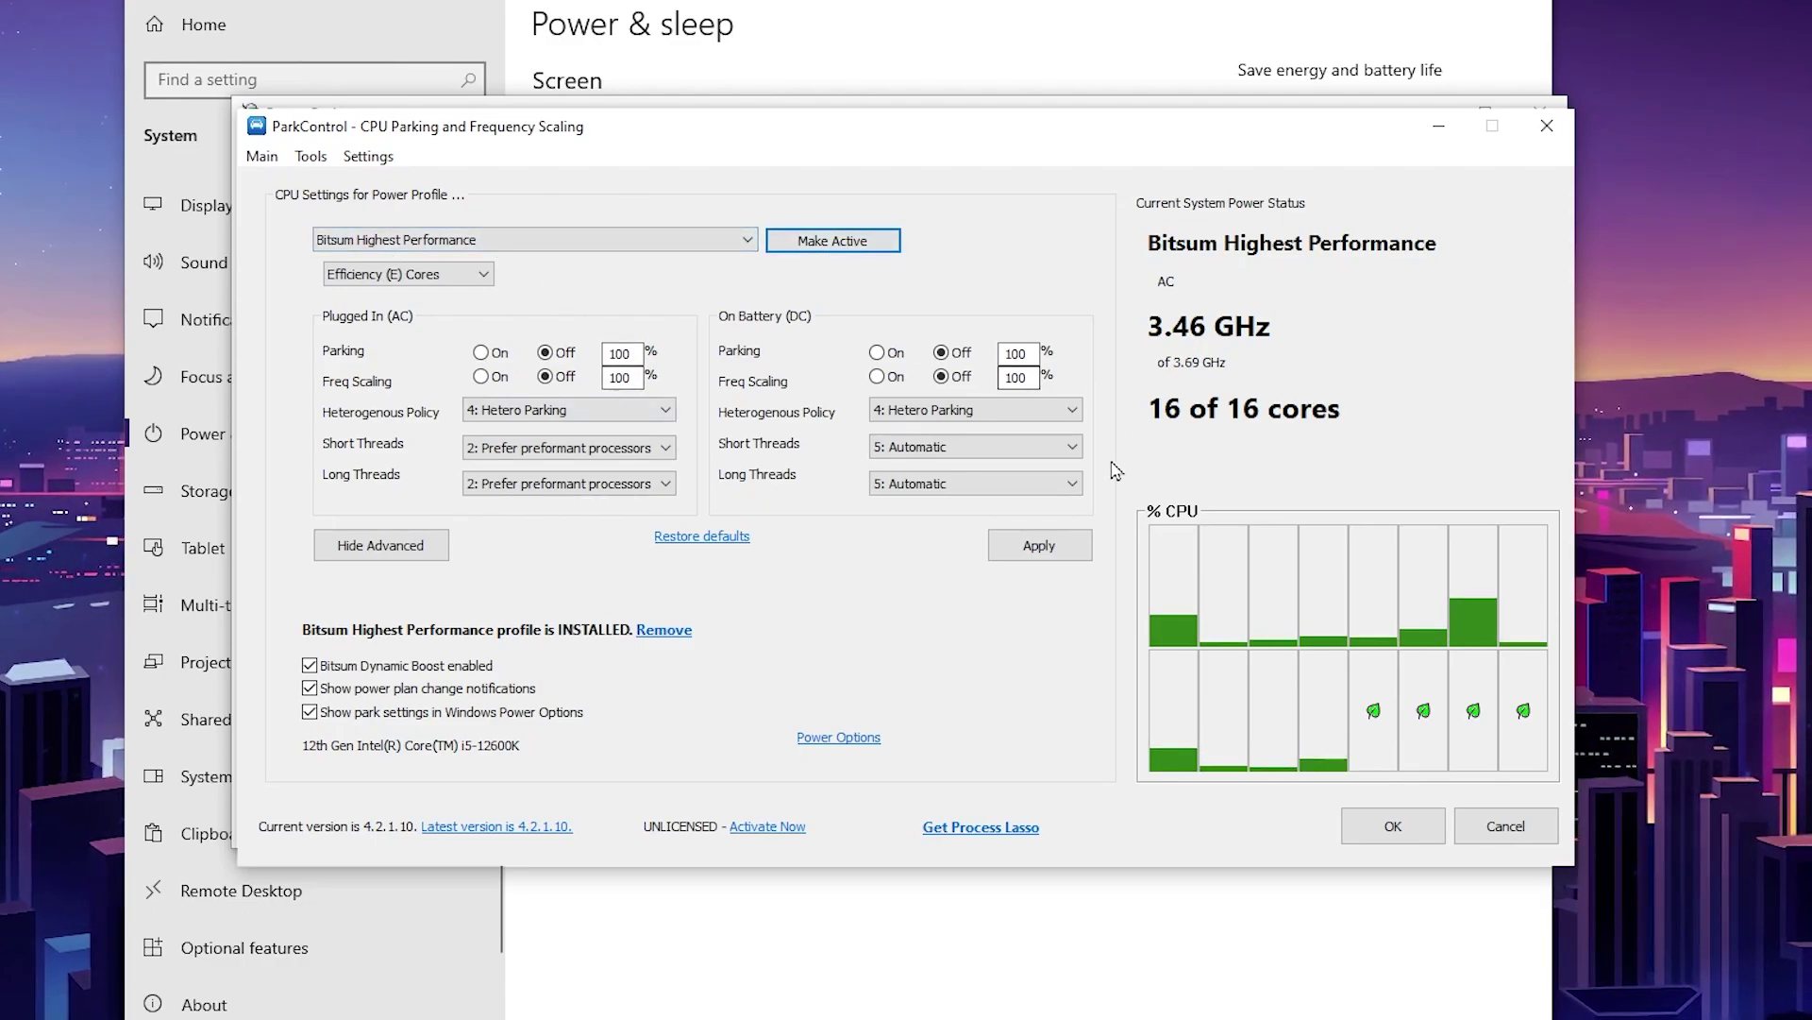
{"action": "left_click", "coordinate": [1065, 551]}
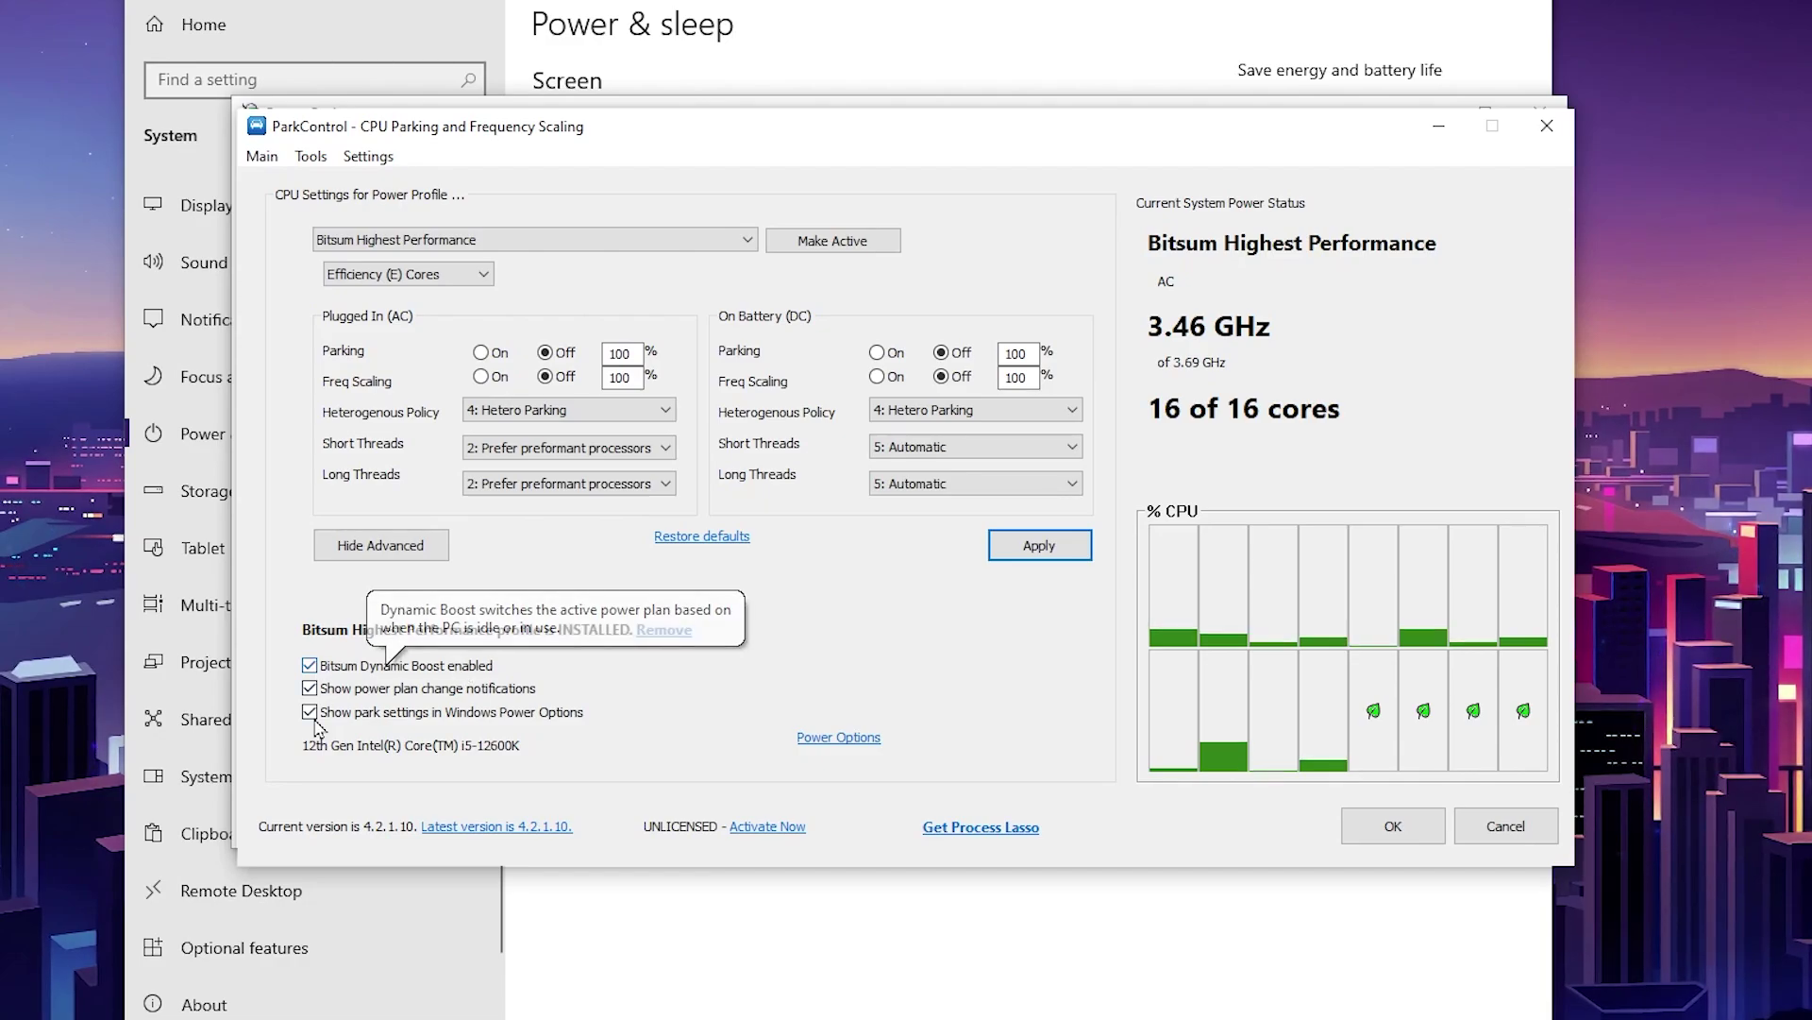
{"action": "left_click", "coordinate": [1393, 843]}
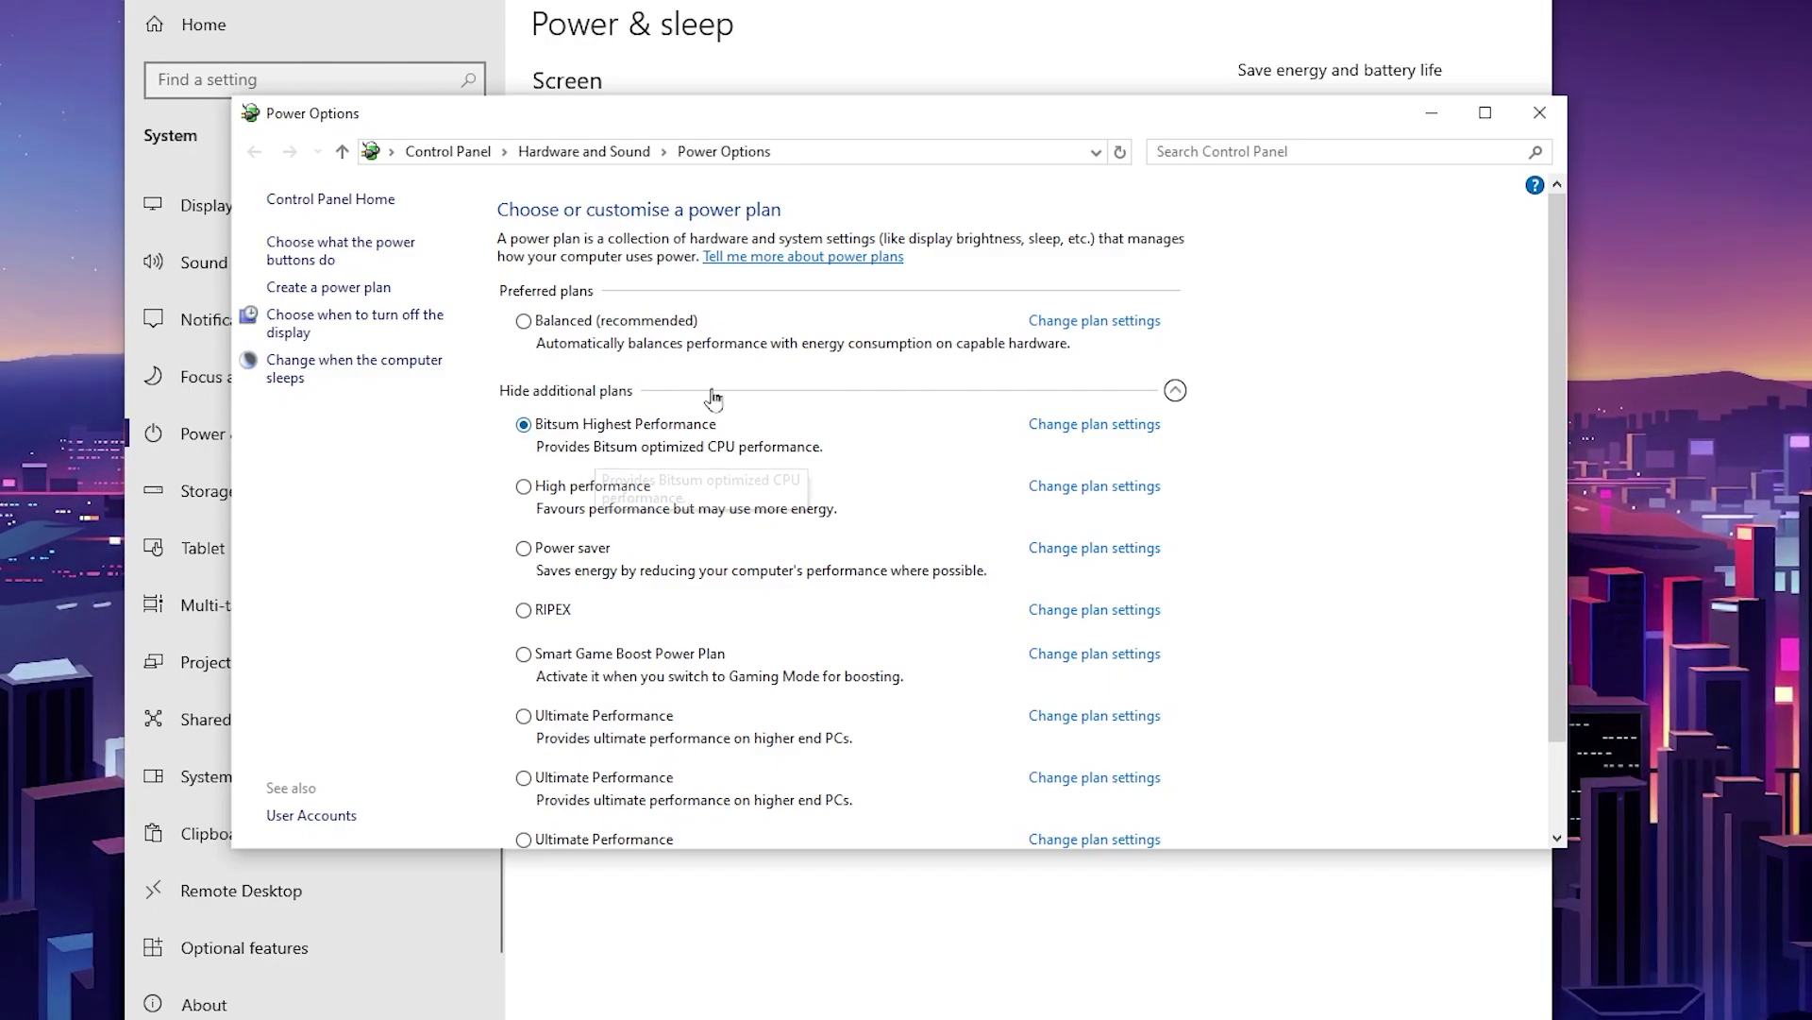
Step: Open the advanced power settings for the Bitsum Highest Performance plan
{"action": "left_click", "coordinate": [1094, 430]}
{"action": "left_click", "coordinate": [631, 416]}
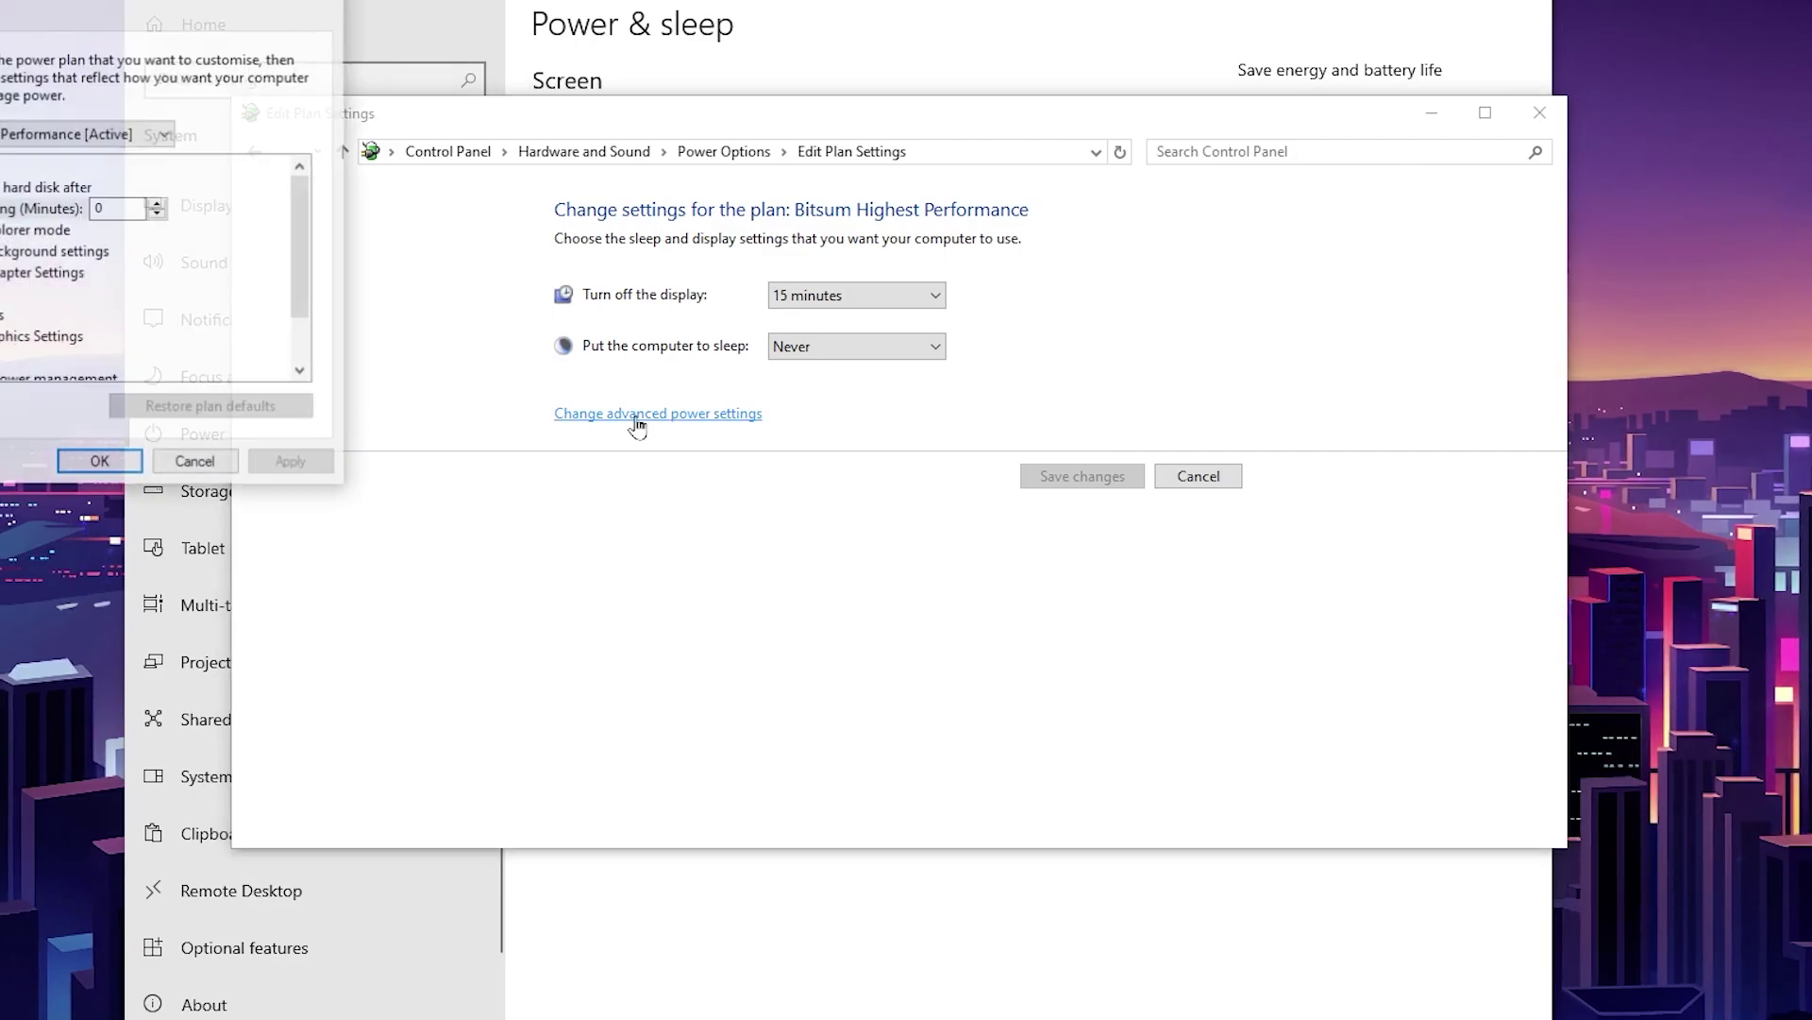
{"action": "left_click_drag", "start_coordinate": [210, 29], "coordinate": [913, 253]}
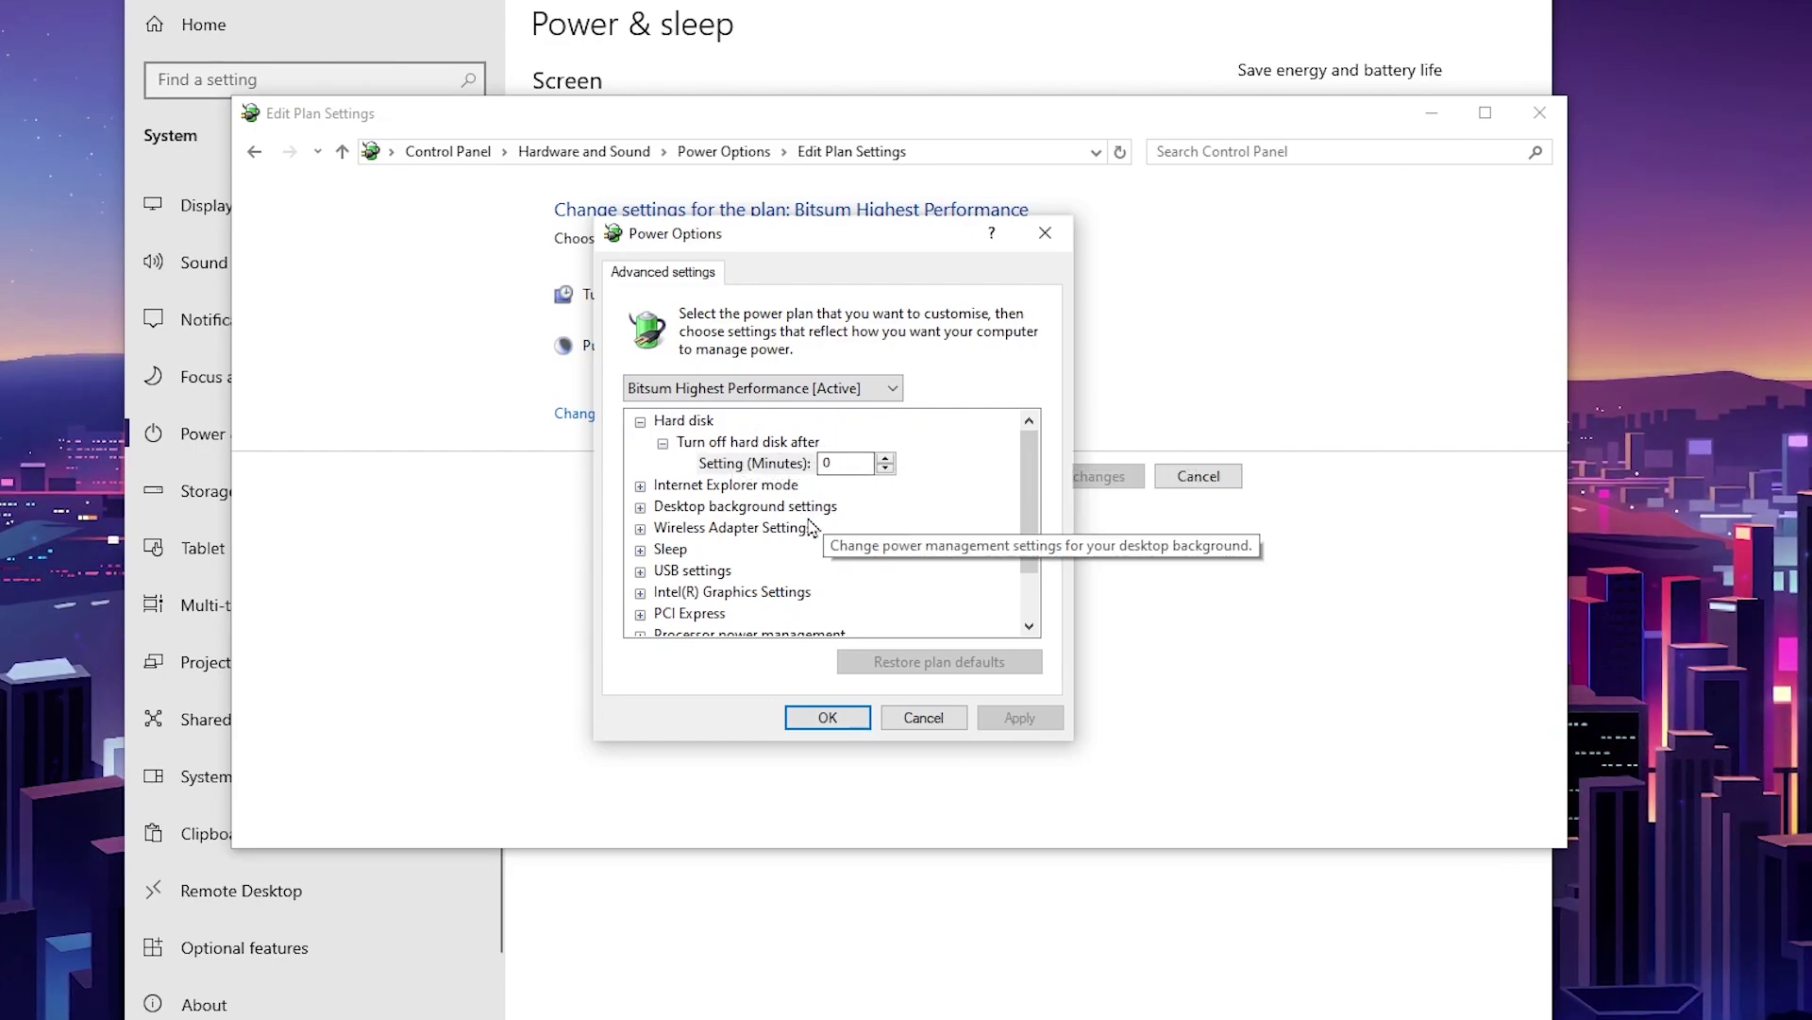
Step: Confirm minimum and maximum processor state are both 100% under Processor power management, then OK
{"action": "scroll", "coordinate": [765, 528], "scroll_direction": "down", "scroll_amount": 1}
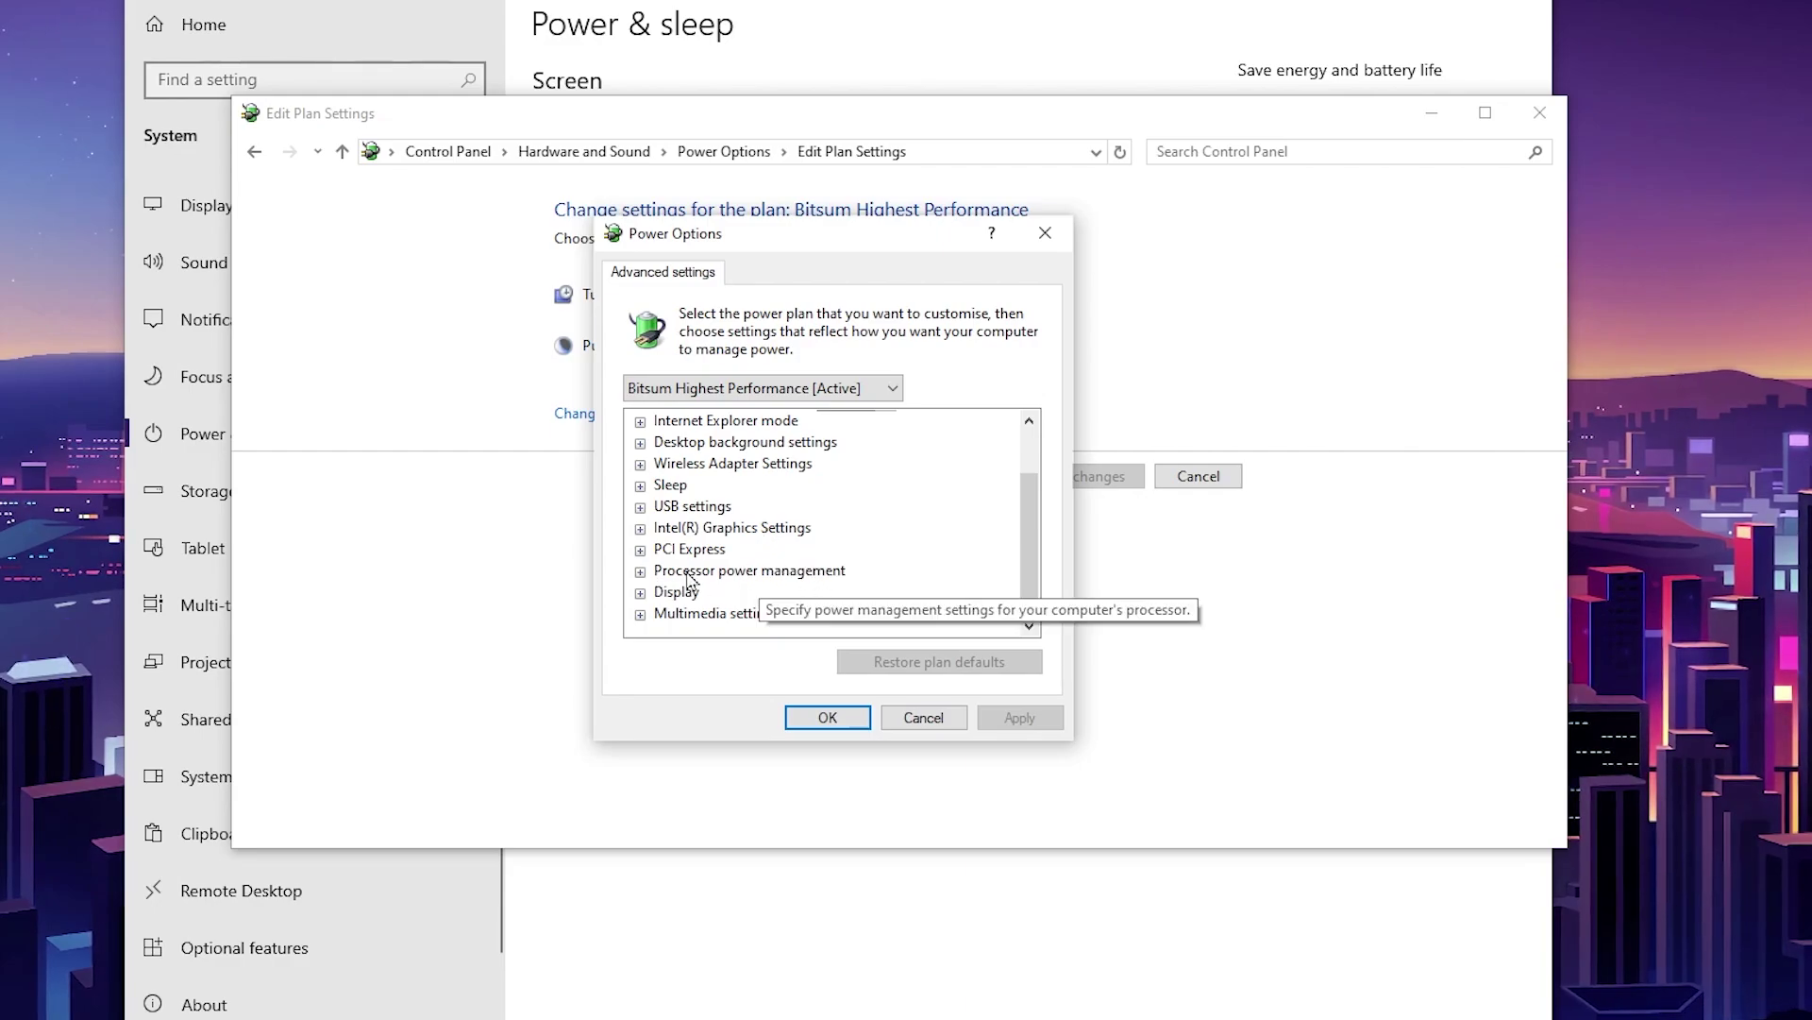
{"action": "left_click", "coordinate": [641, 571]}
{"action": "scroll", "coordinate": [914, 521], "scroll_direction": "down", "scroll_amount": 1}
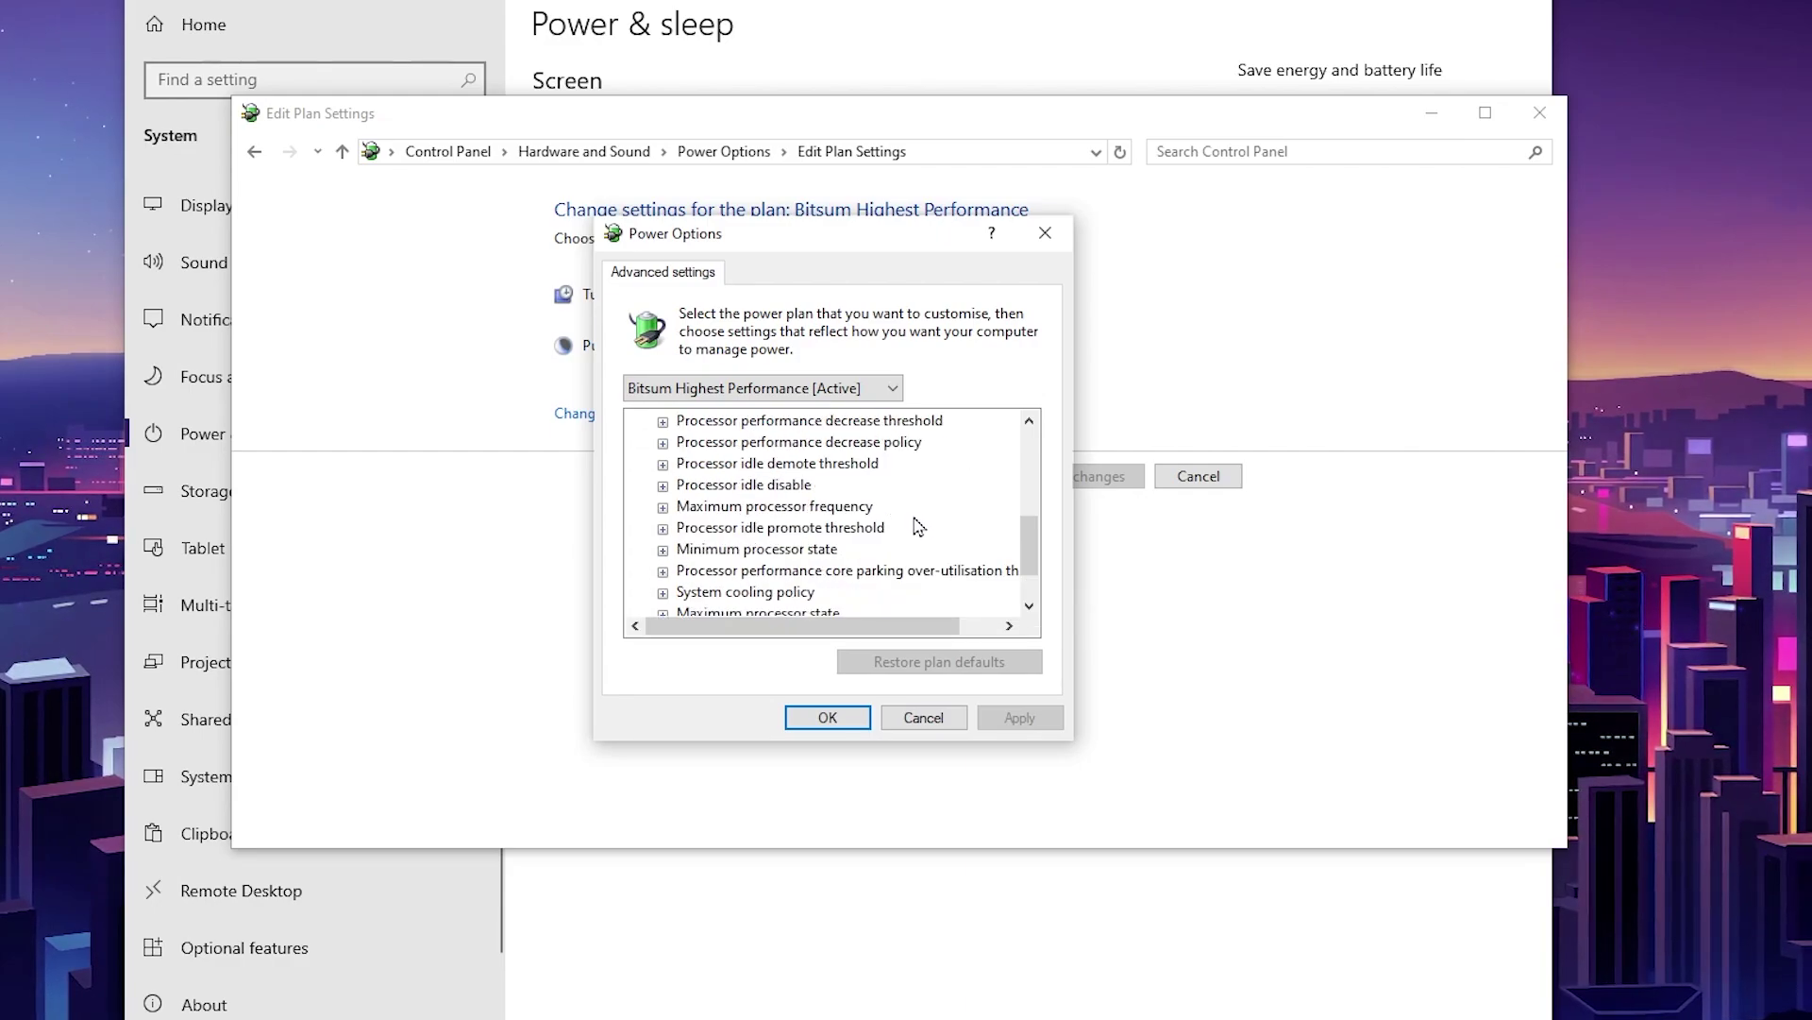
{"action": "scroll", "coordinate": [915, 525], "scroll_direction": "down", "scroll_amount": 1}
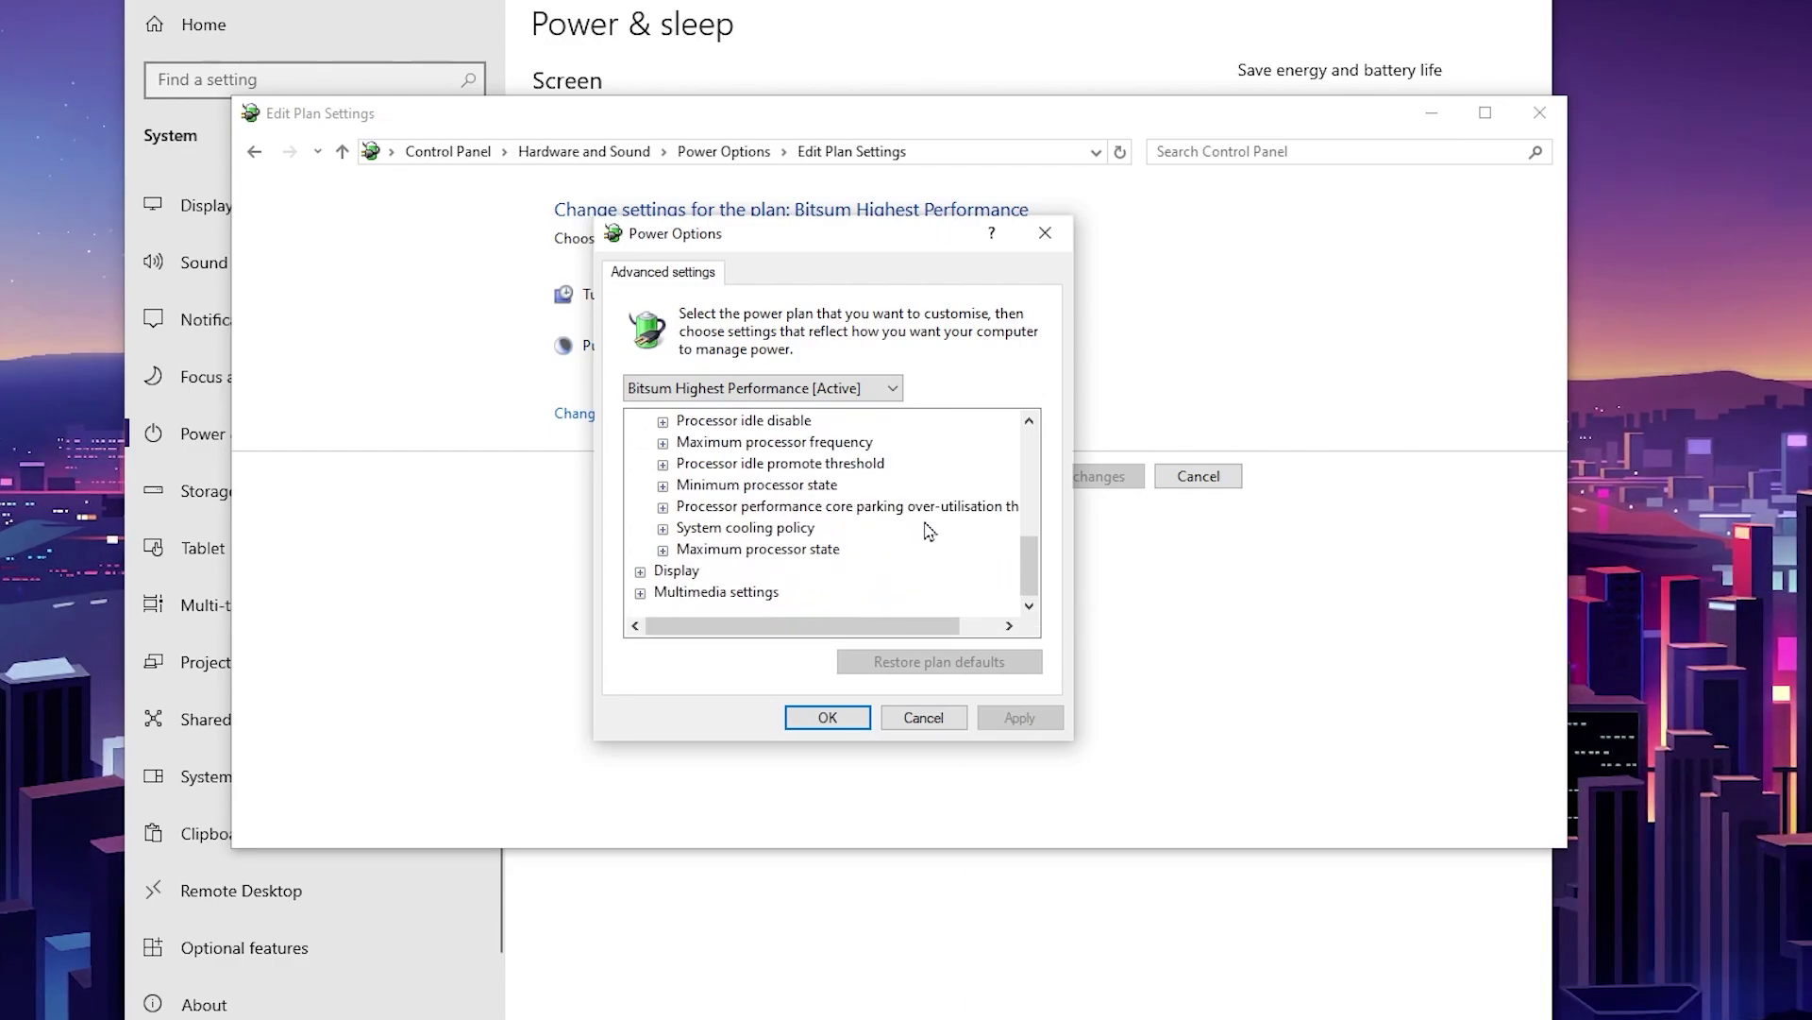
{"action": "left_click", "coordinate": [664, 487]}
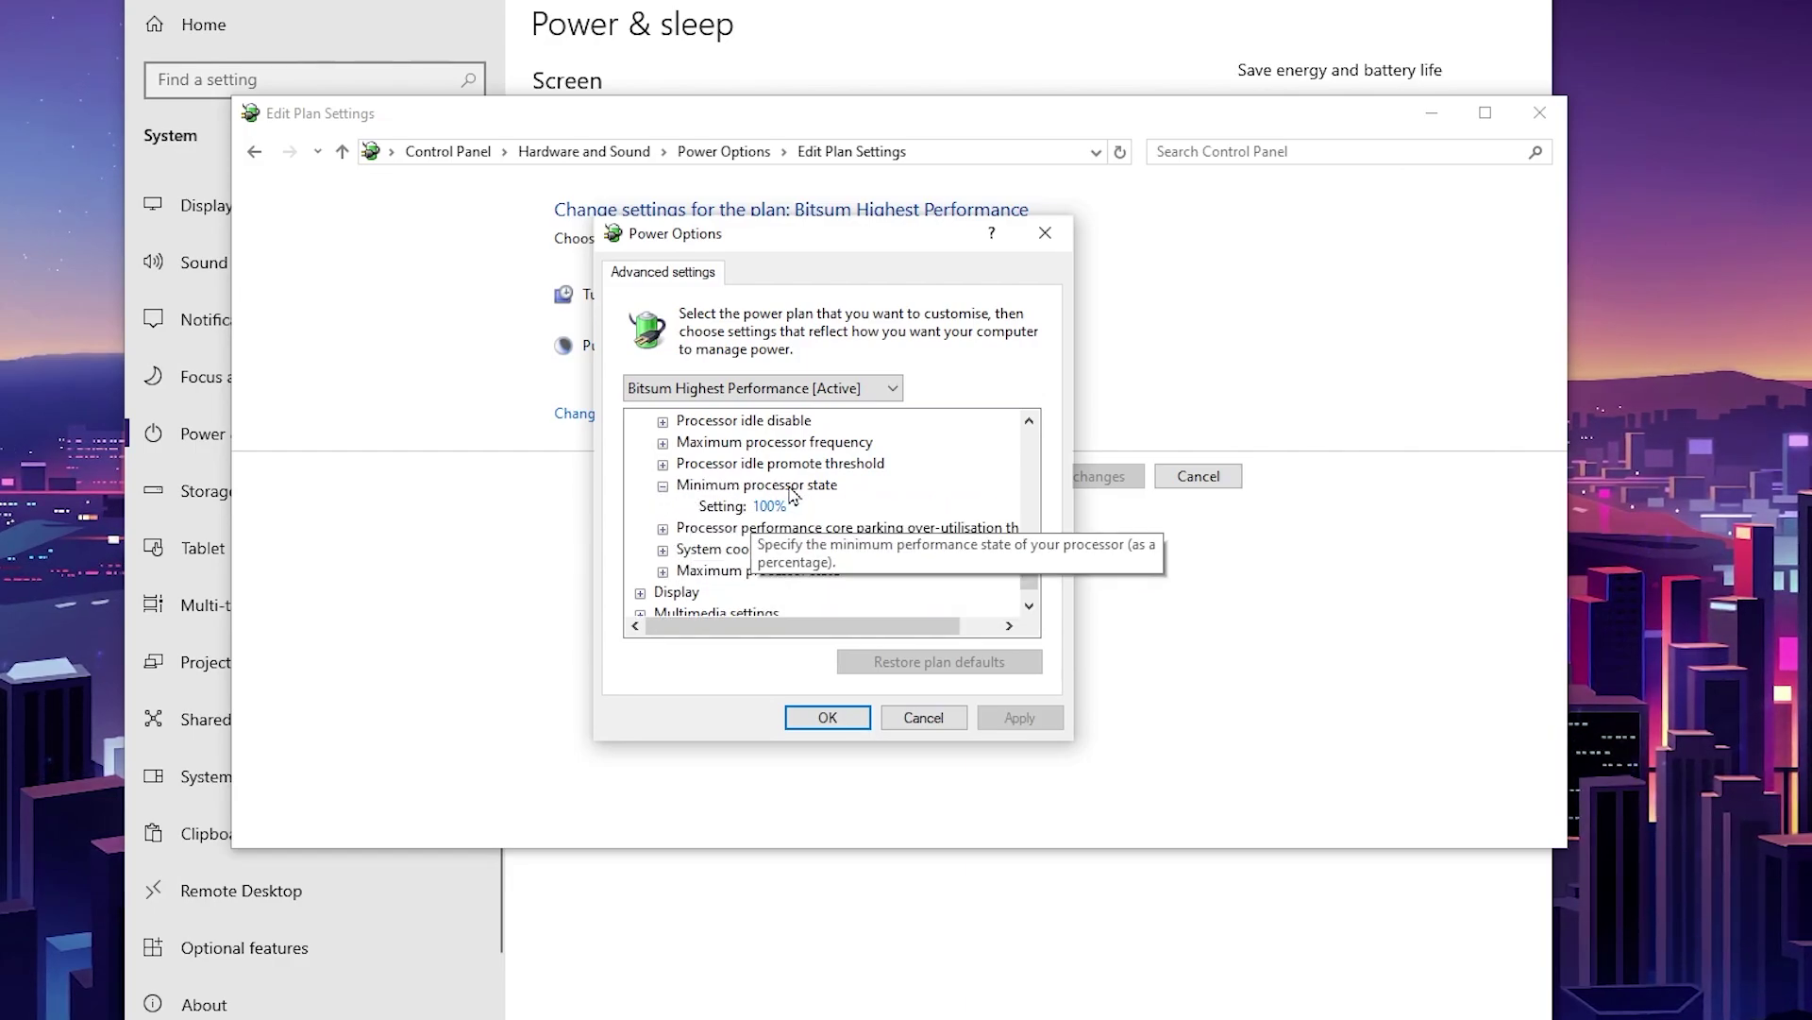
{"action": "left_click", "coordinate": [663, 571]}
{"action": "scroll", "coordinate": [801, 562], "scroll_direction": "down", "scroll_amount": 1}
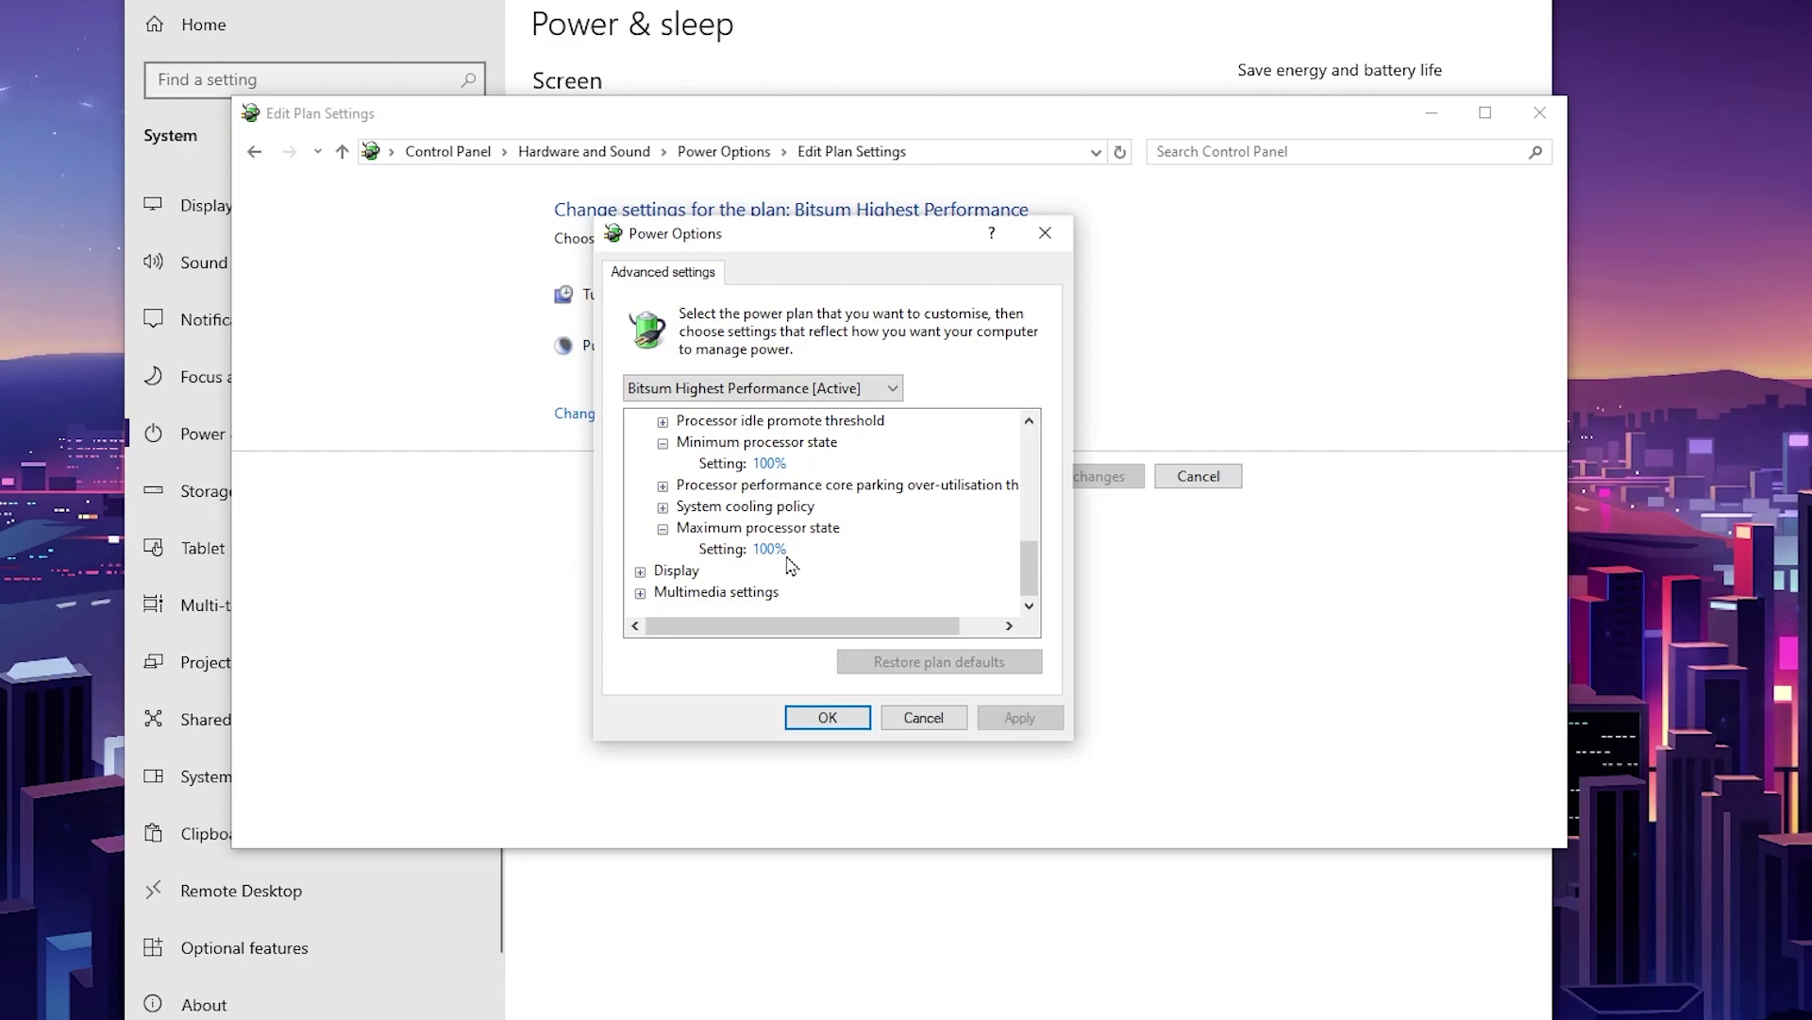
{"action": "left_click", "coordinate": [823, 717]}
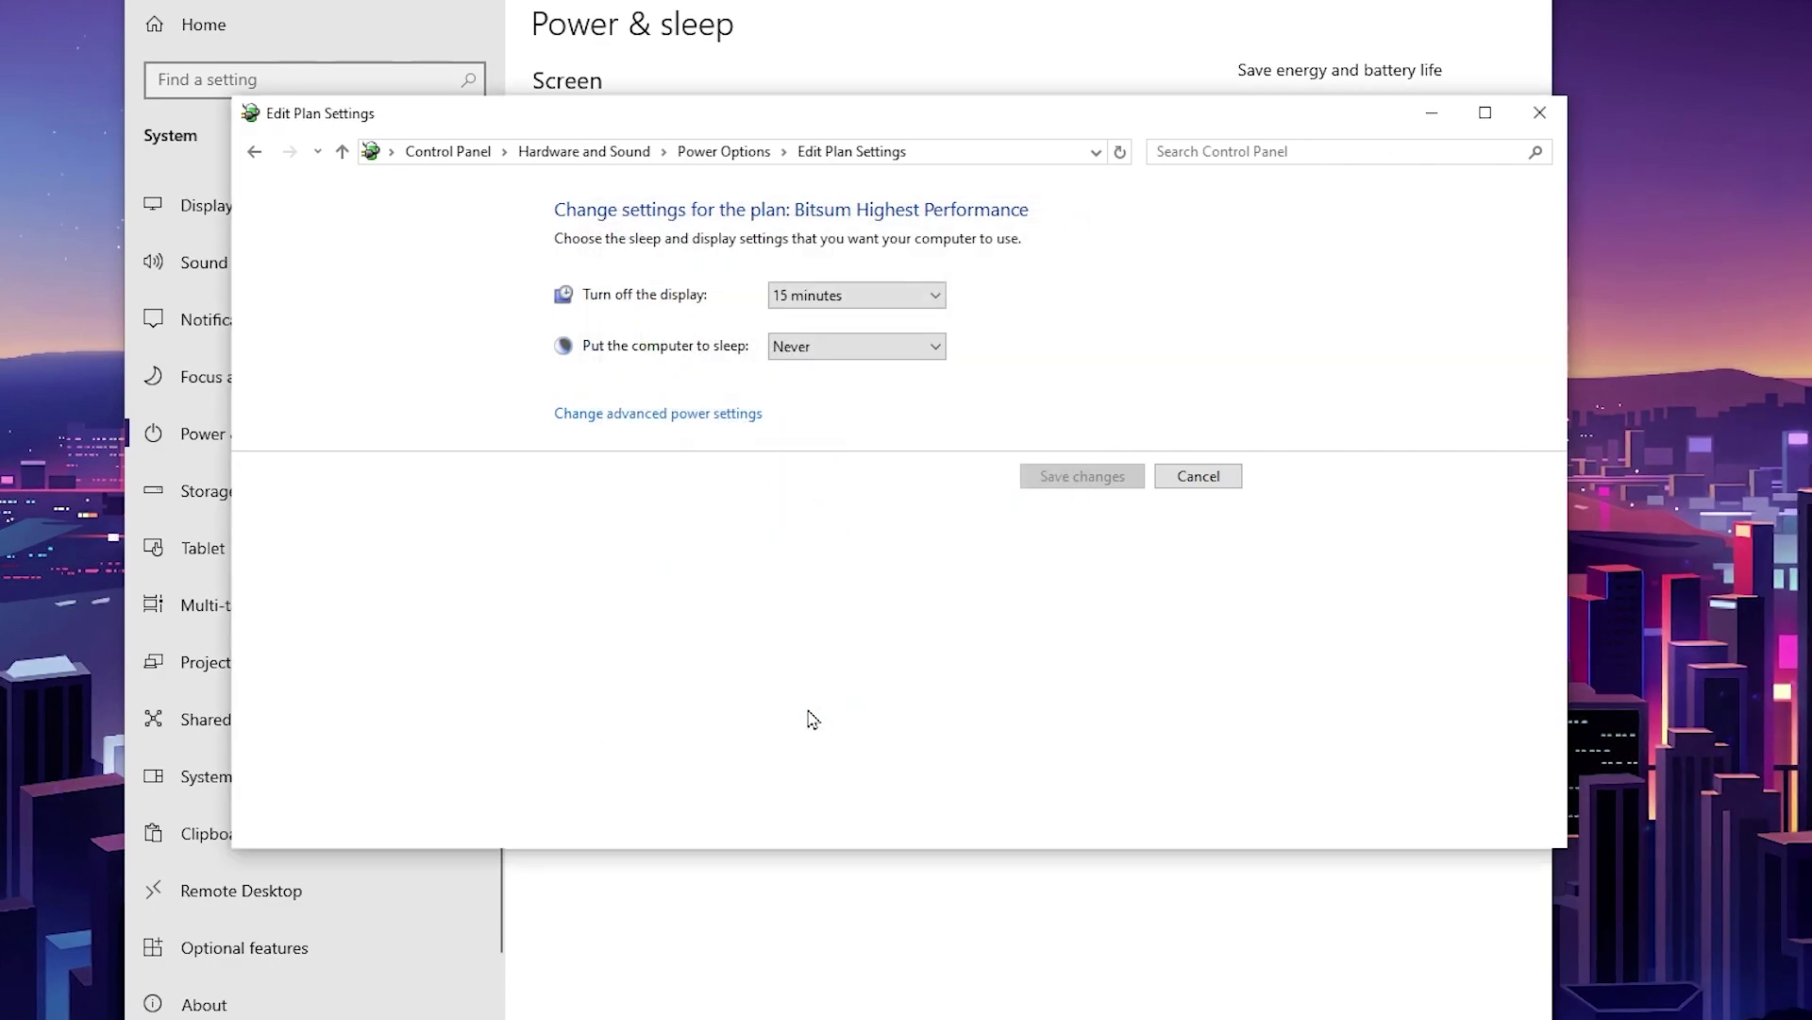
Step: Close the Edit Plan Settings window with Alt+F4, leaving the bare desktop
{"action": "key", "text": "alt+F4"}
{"action": "key", "text": "alt+F4"}
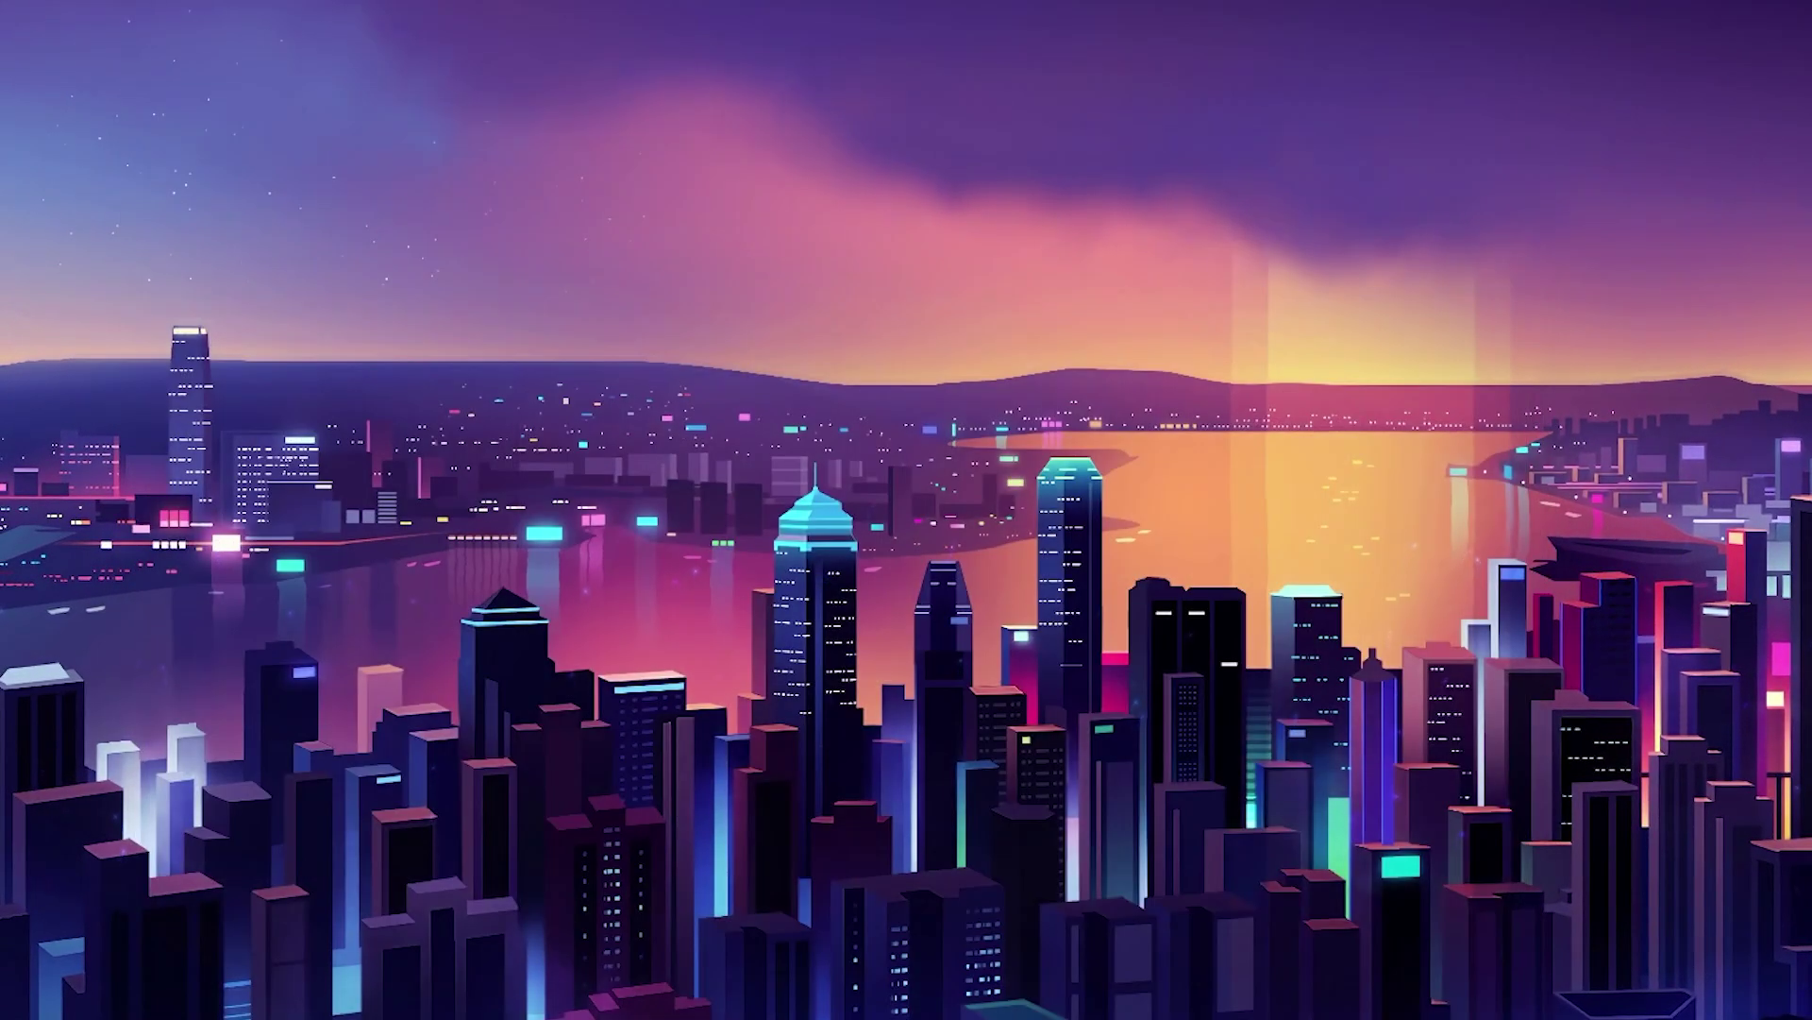